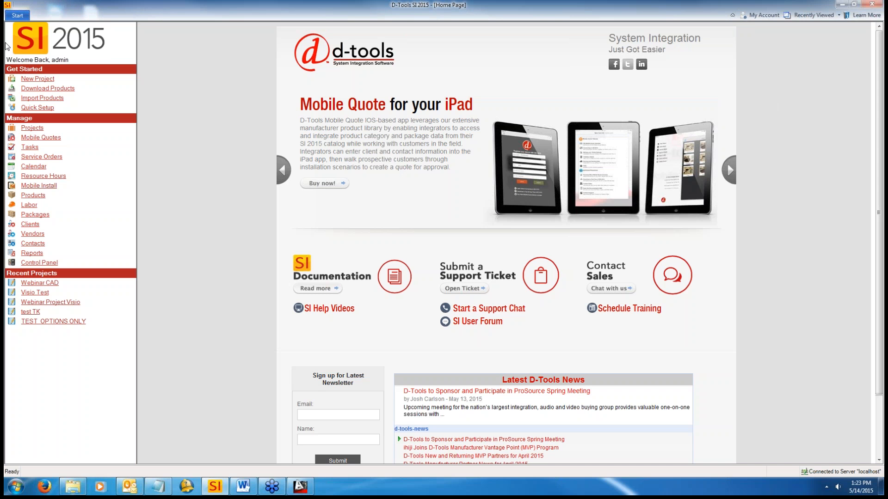
- Open the project management list
click(17, 15)
mouse_move(19, 43)
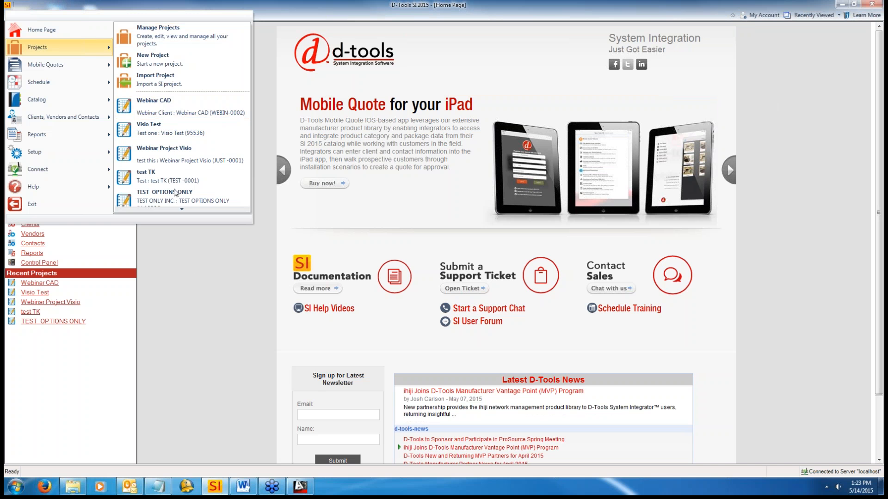
click(165, 32)
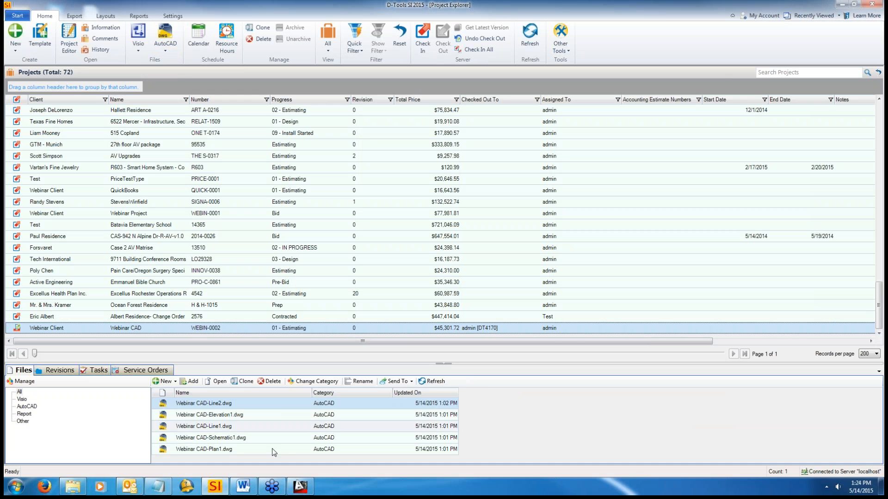
- Start a new AutoCAD drawing for the Webinar CAD project
click(175, 383)
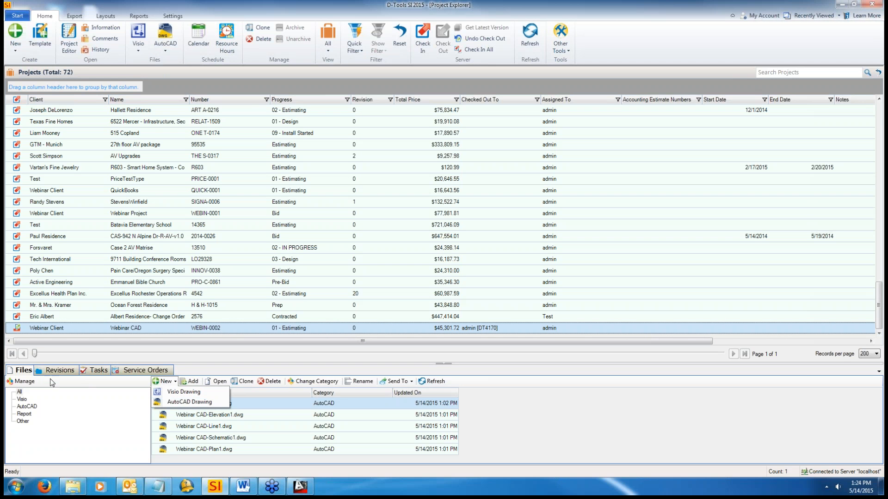
click(165, 45)
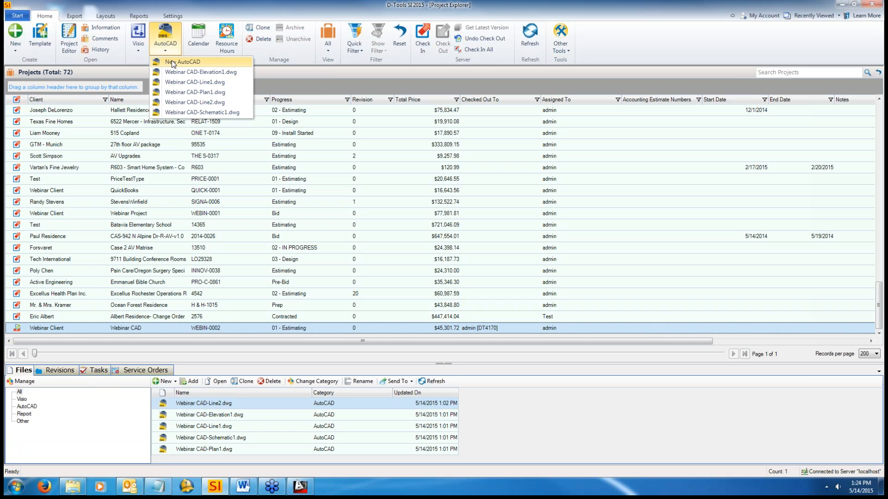
right_click(173, 323)
right_click(173, 328)
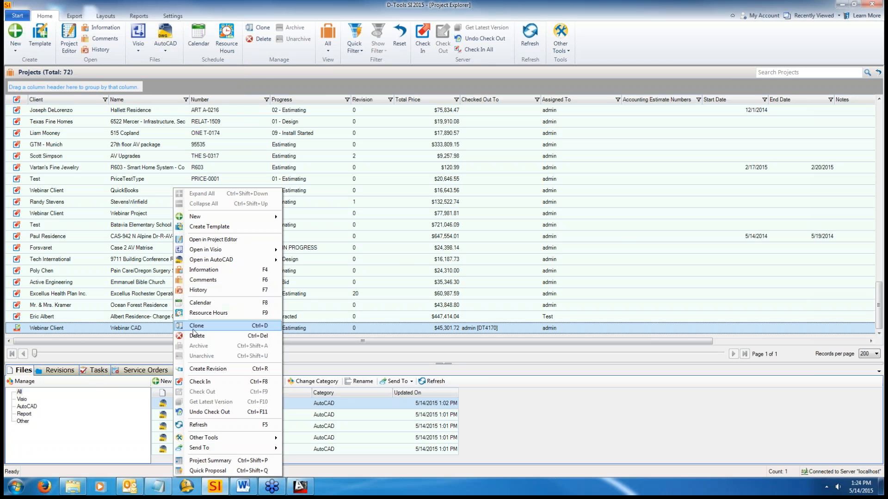
mouse_move(211, 260)
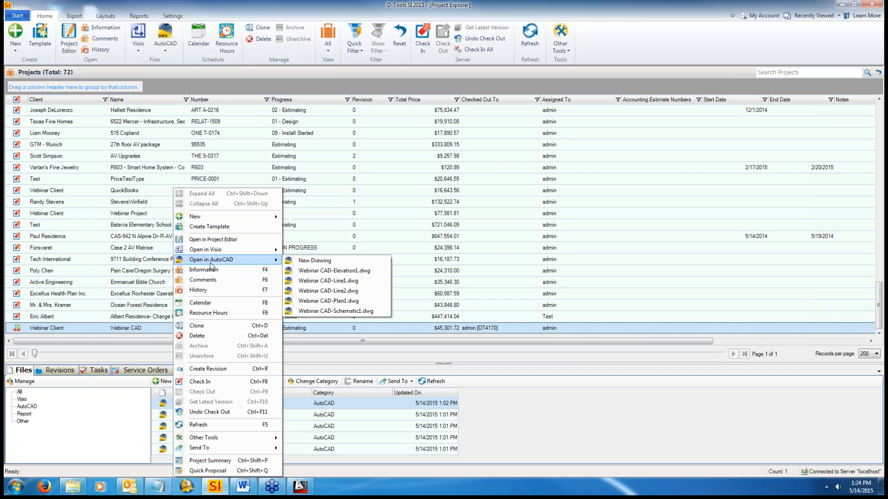
click(309, 262)
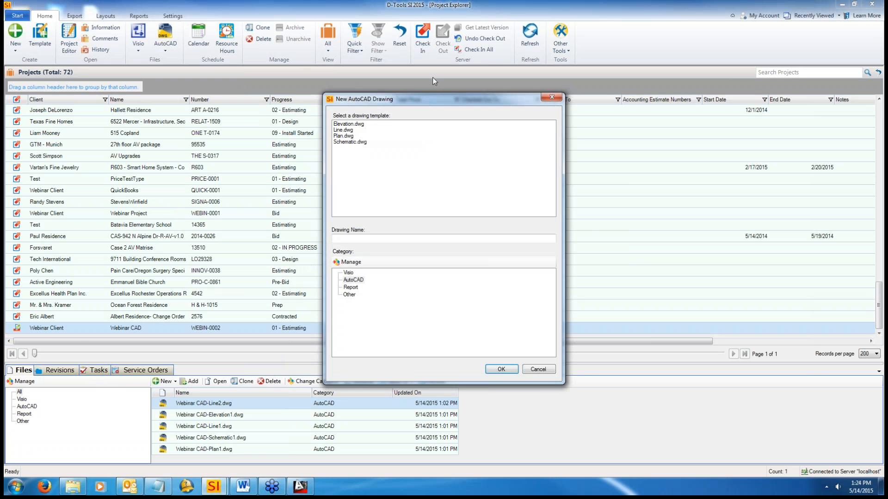
- Create the new drawing from the Schematic.dwg template with the name Webinar CAD-Schematic2.dwg
click(357, 124)
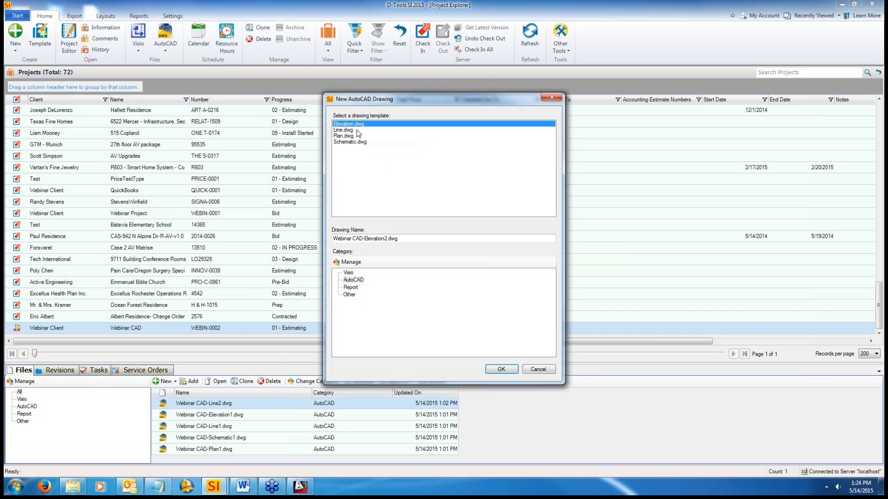
click(357, 131)
click(357, 136)
click(357, 142)
click(357, 124)
click(356, 130)
click(357, 137)
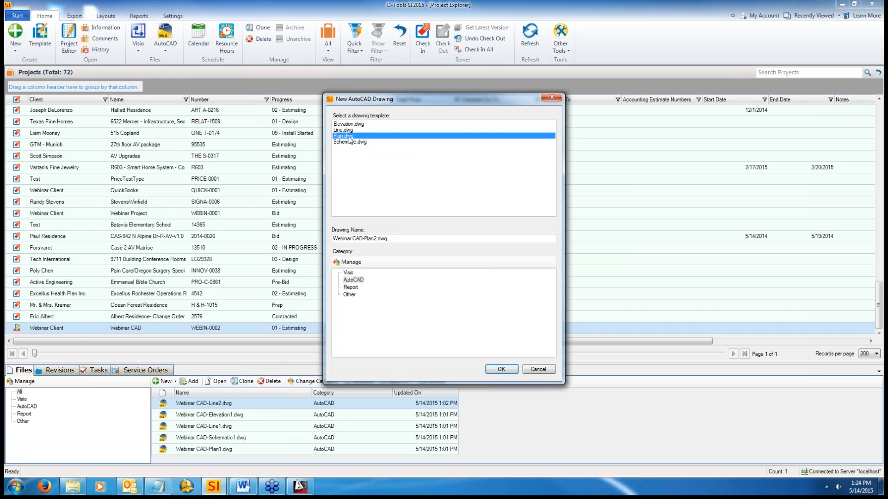
click(357, 142)
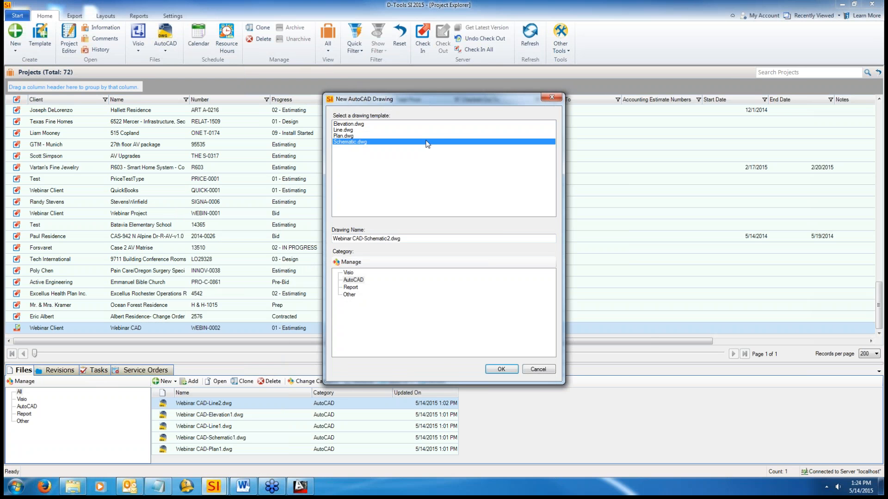
click(495, 370)
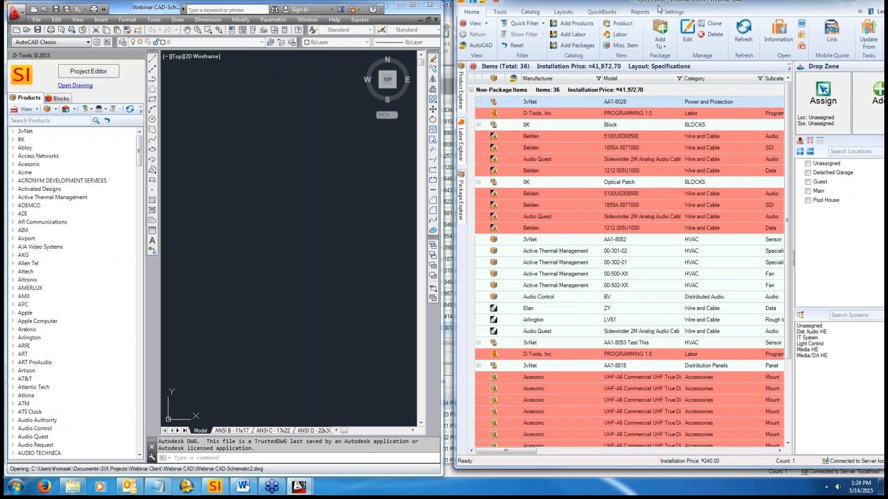
double_click(667, 8)
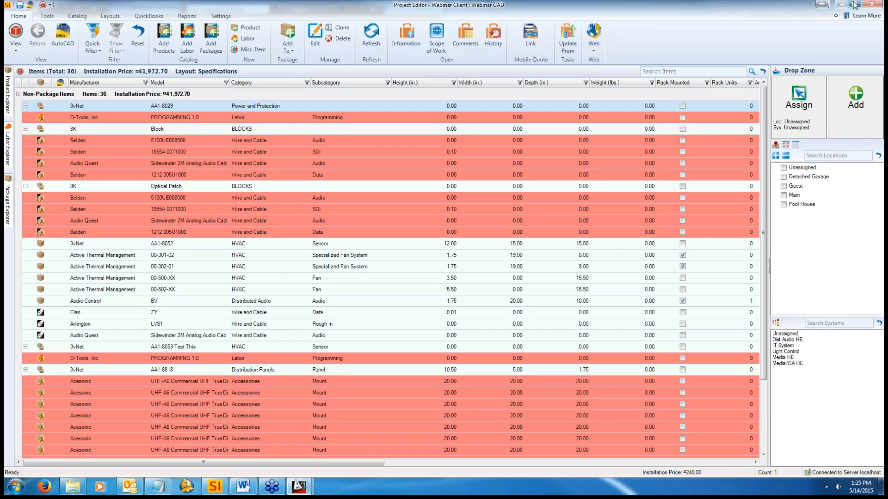
click(855, 4)
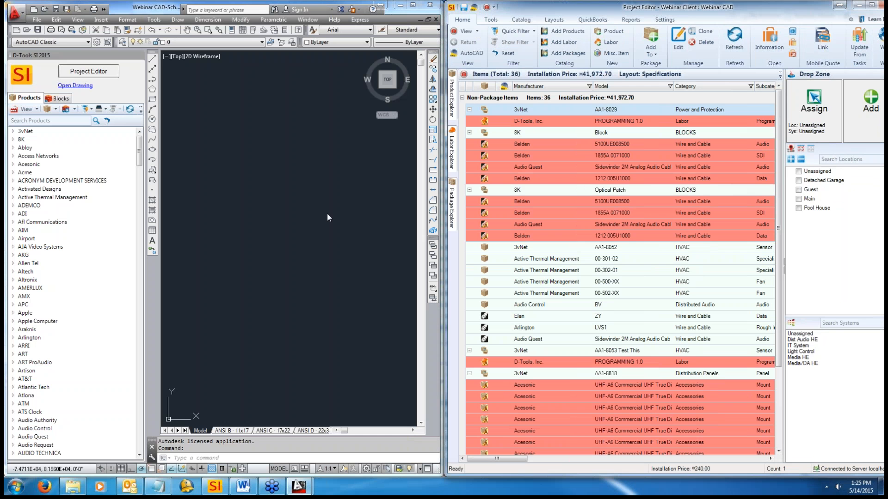
click(561, 260)
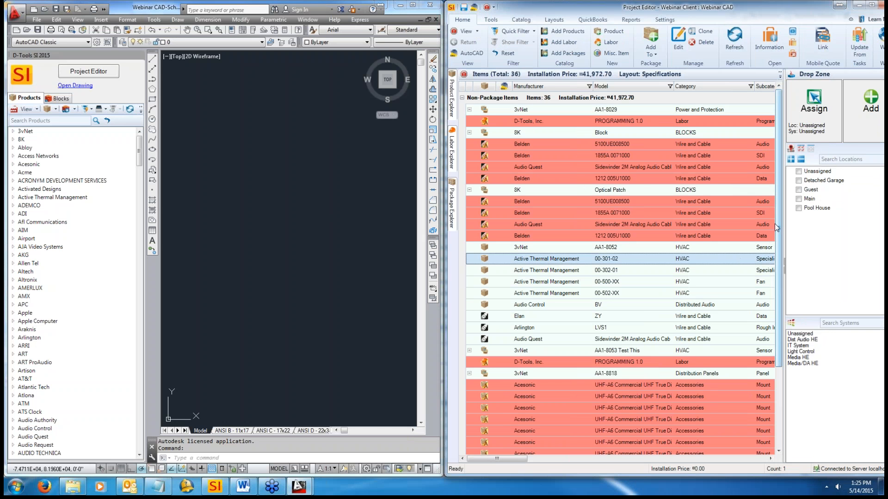
drag(777, 245, 764, 192)
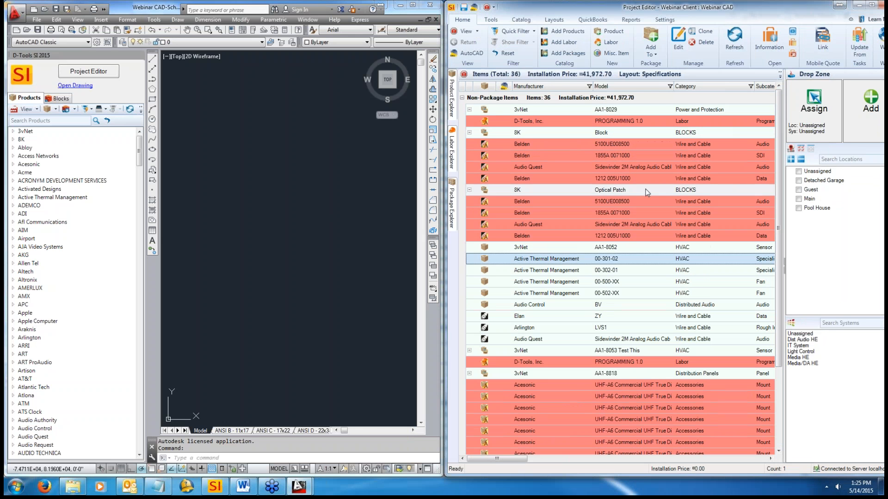
- Place the project's 8K Optical Patch and 8K Block products in the schematic, with the Block below the Optical Patch
drag(629, 192, 308, 187)
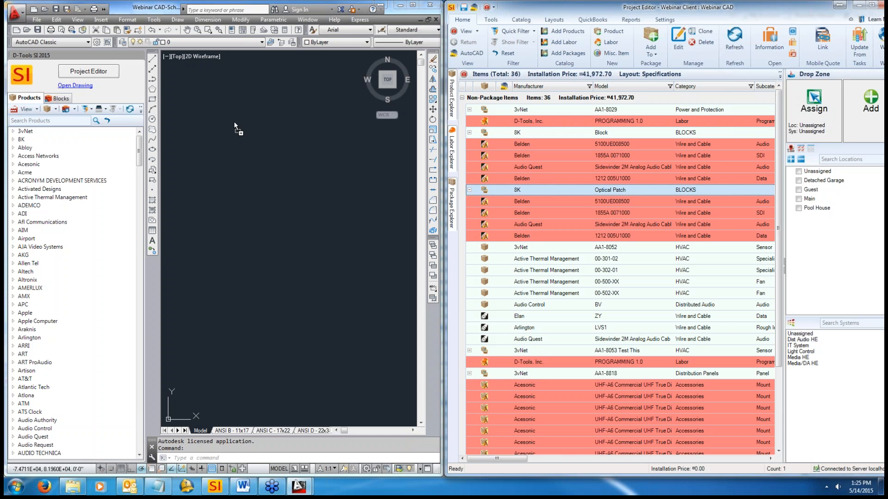
drag(234, 121, 234, 121)
double_click(548, 133)
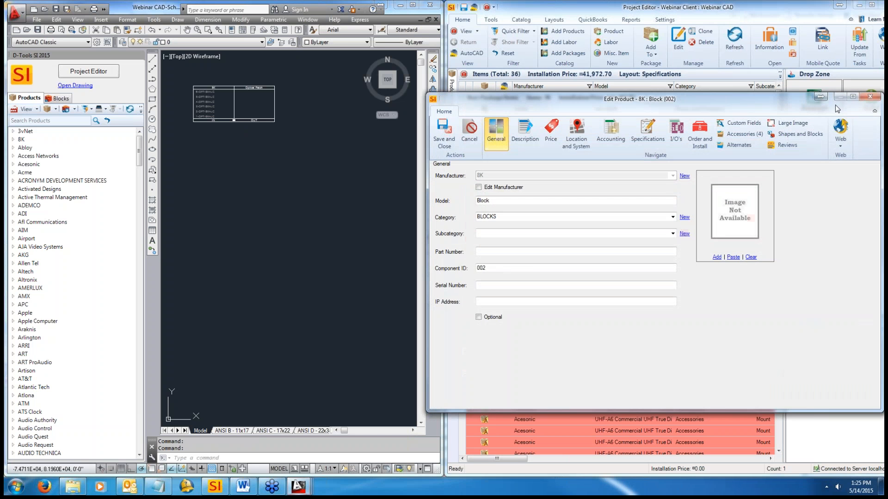
click(870, 96)
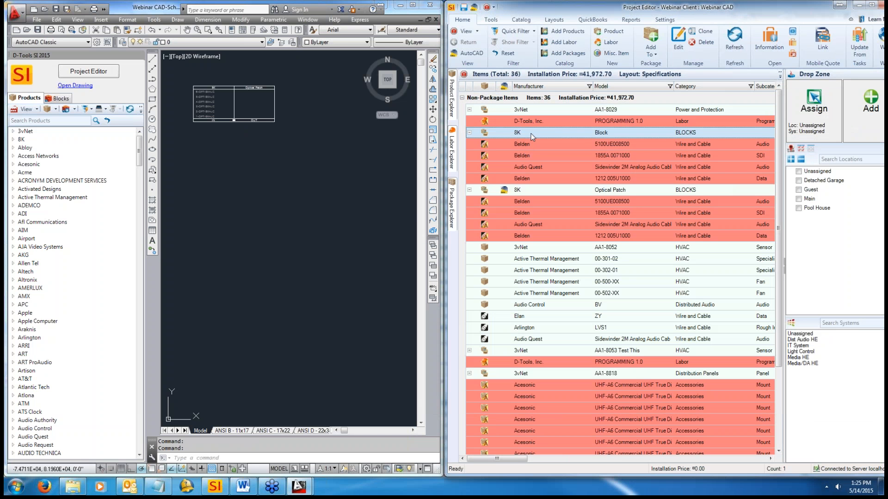
drag(226, 164, 227, 164)
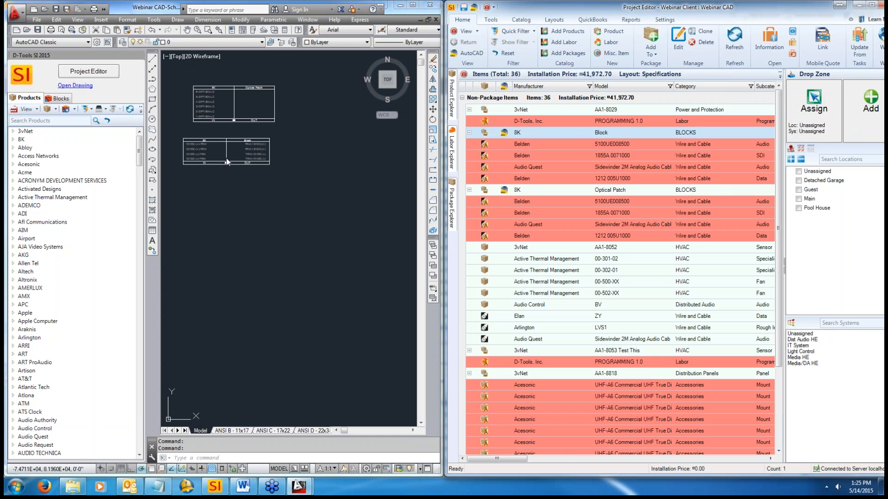
- Move the 8K Block symbol up so it sits directly beneath the Optical Patch symbol
scroll(213, 133, up, 4)
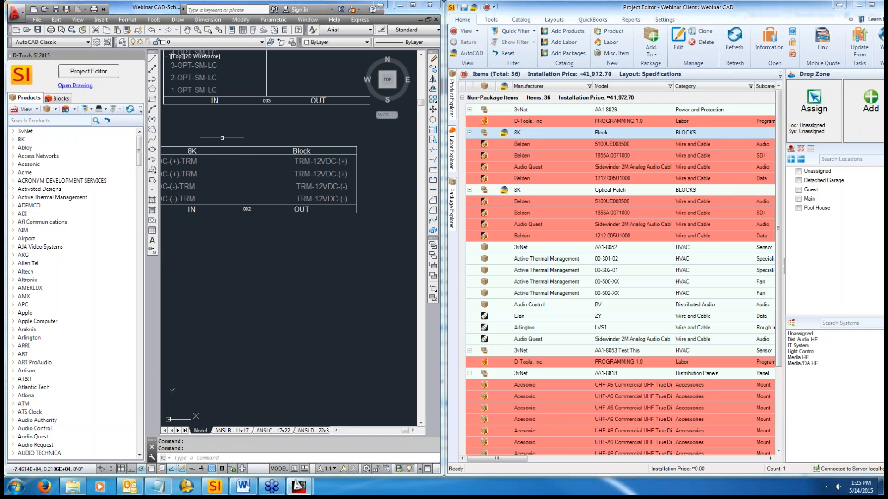
drag(402, 430, 398, 429)
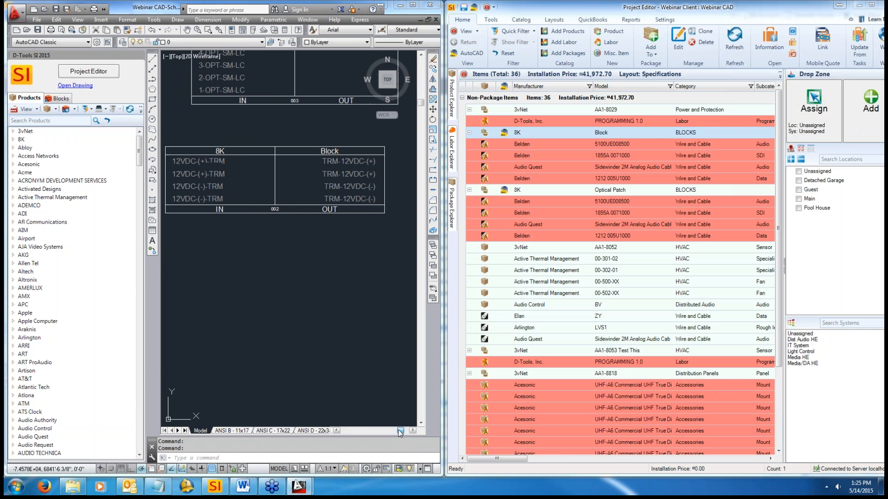
drag(422, 110, 424, 65)
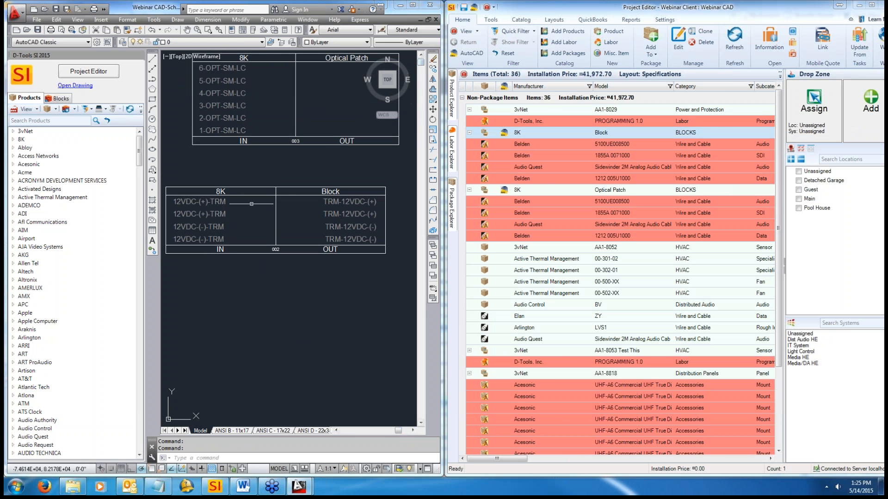
scroll(302, 192, down, 6)
scroll(302, 192, up, 2)
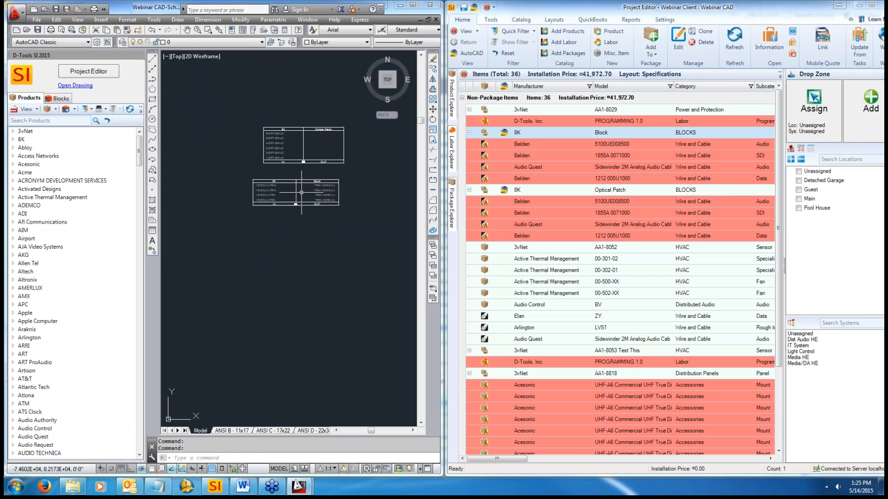
click(300, 205)
click(296, 205)
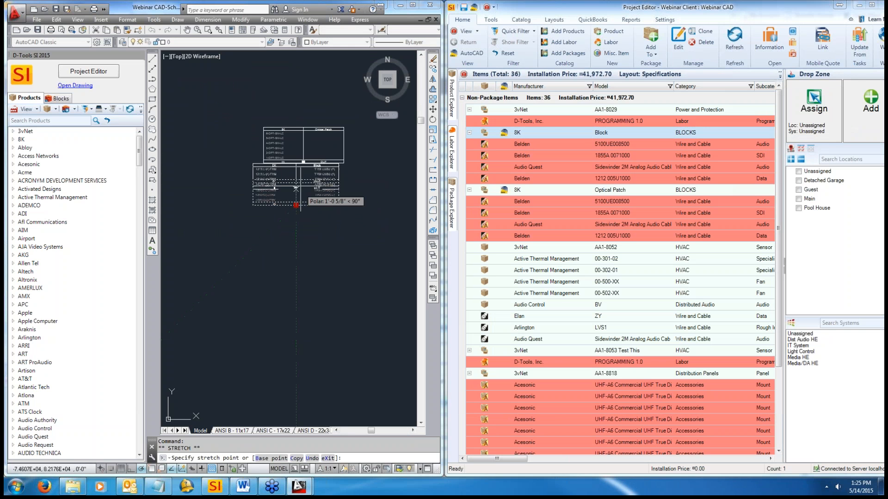
click(302, 189)
key(Escape)
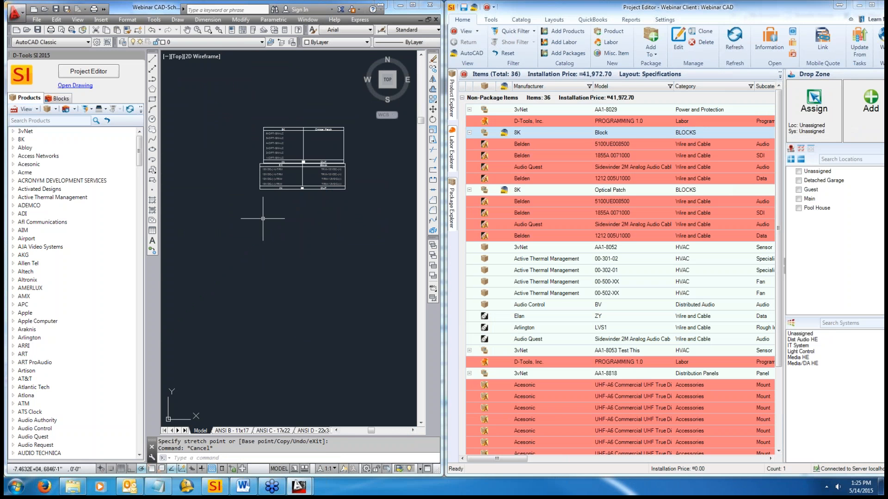
- Place the Elan ZY, Arlington LVS1 and Audio Quest Sidewinder 2M wires in the empty area below the two device symbols
click(564, 318)
drag(555, 316, 297, 255)
click(520, 329)
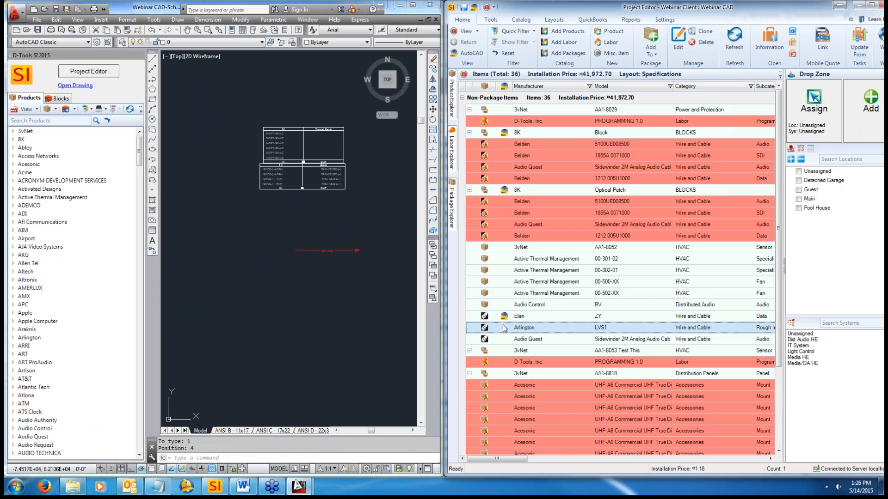
drag(520, 330, 325, 278)
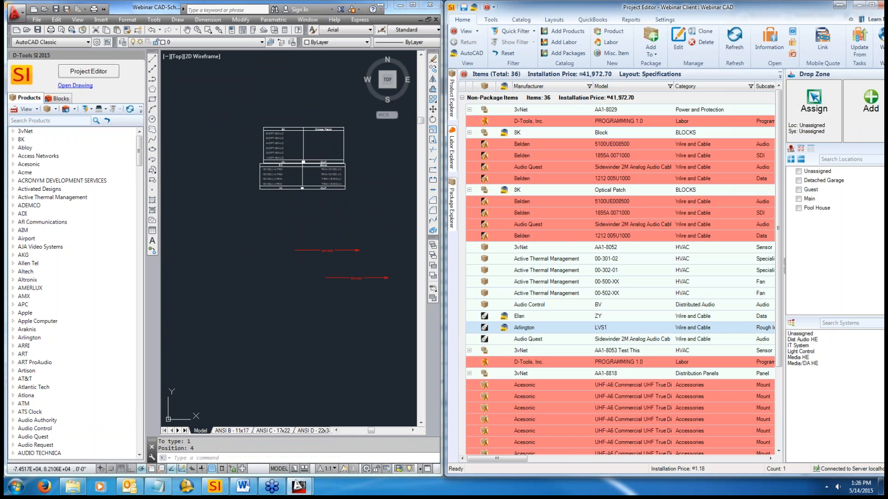
click(539, 340)
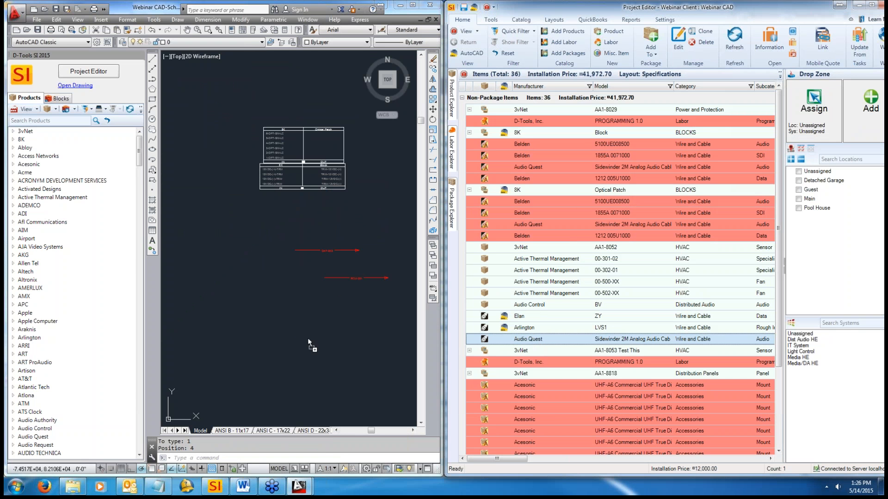
drag(313, 329, 313, 328)
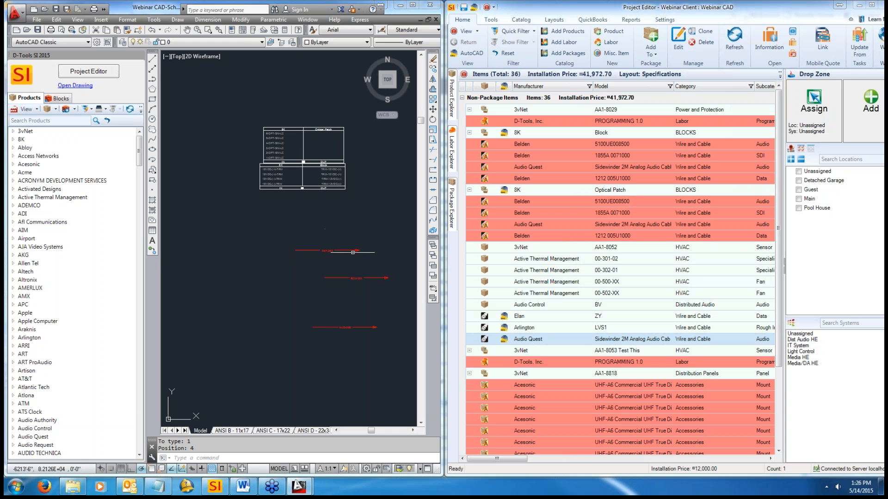
click(278, 213)
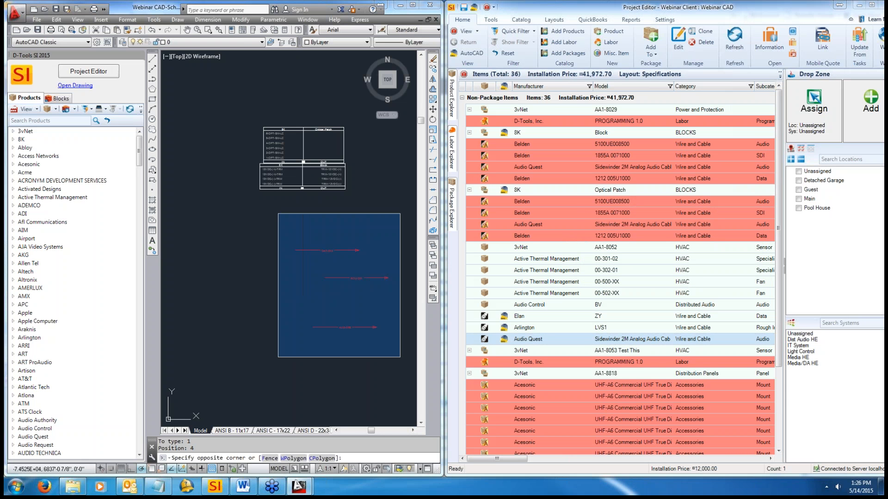
click(399, 356)
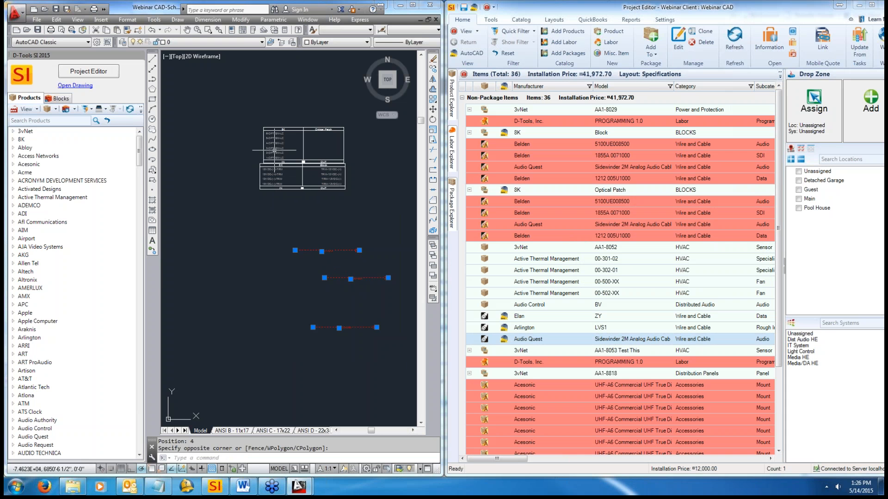
click(383, 238)
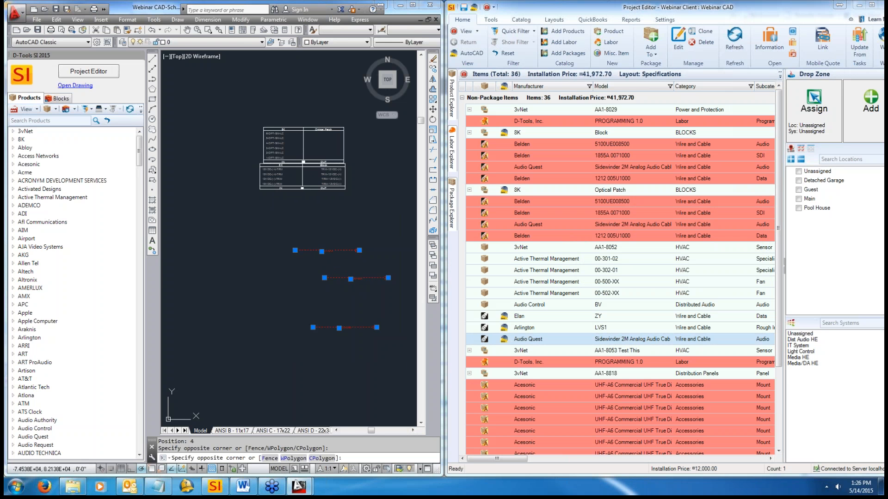
key(Escape)
- Connect the Elan ZY wire from the Optical Patch's 5-OPT-SM-LC input to the Block's second 12VDC-(+)-TRM input, deleting the conflicting old connections
click(302, 251)
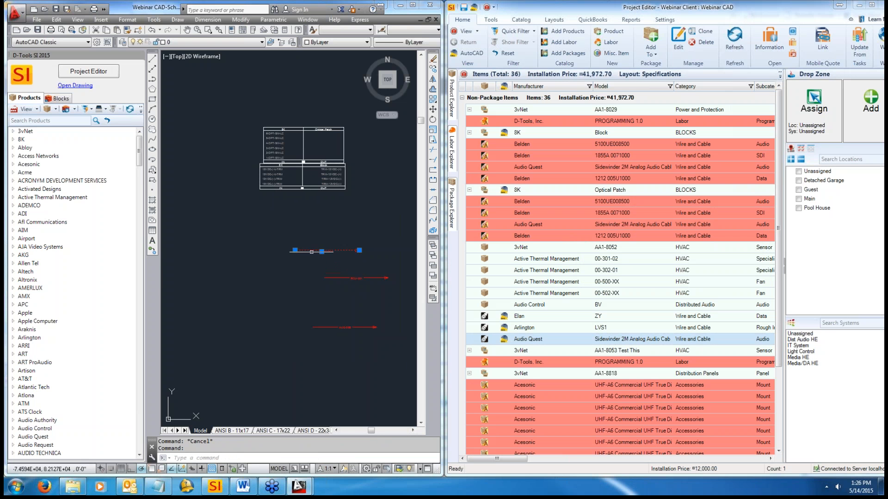
click(295, 250)
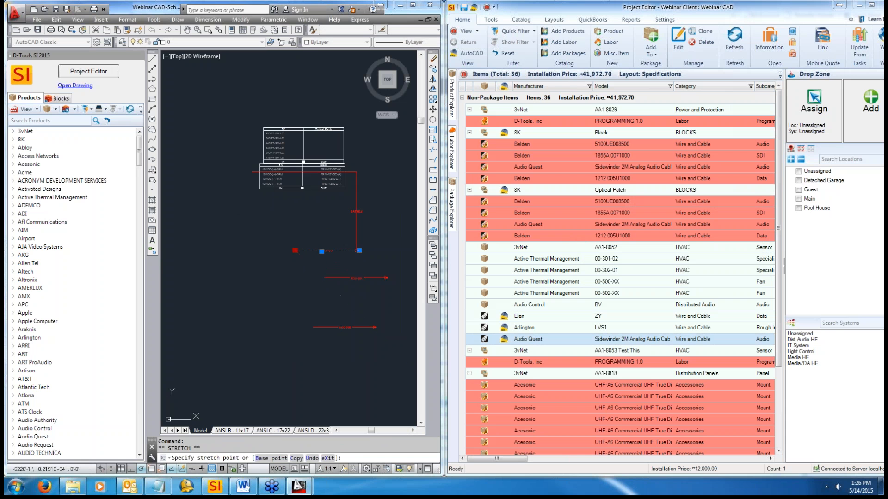
click(263, 138)
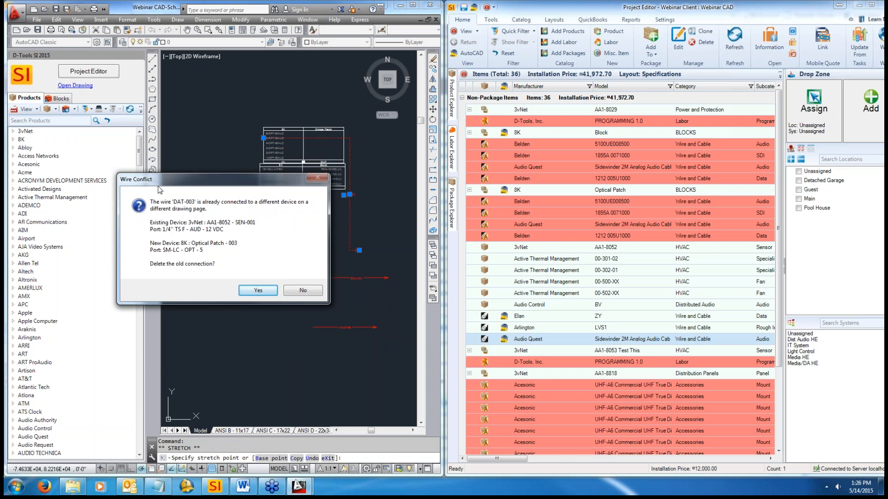
click(248, 291)
click(359, 250)
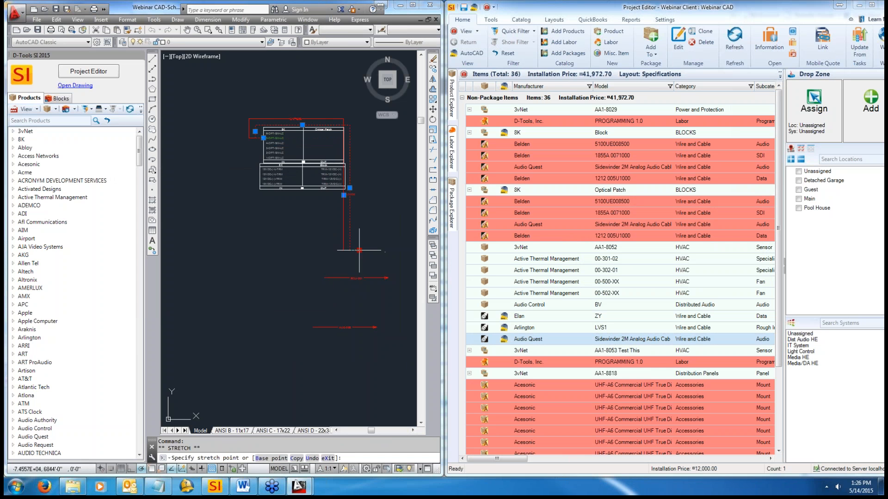
click(259, 174)
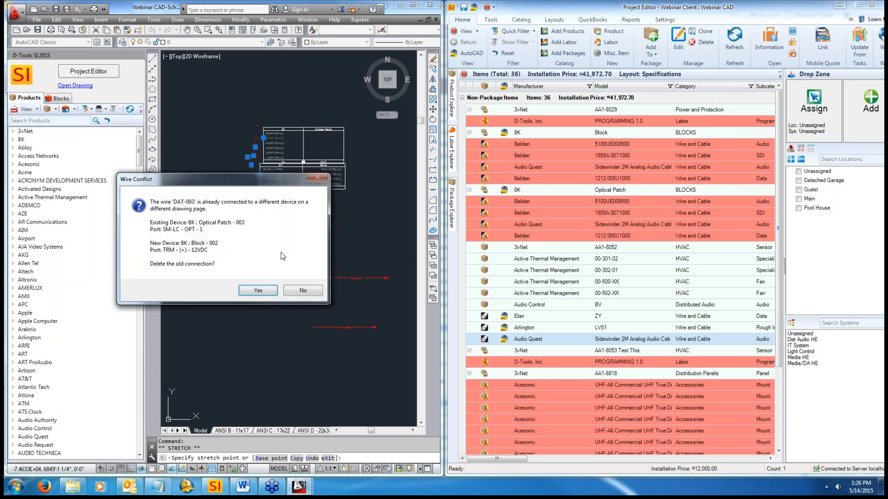
click(252, 290)
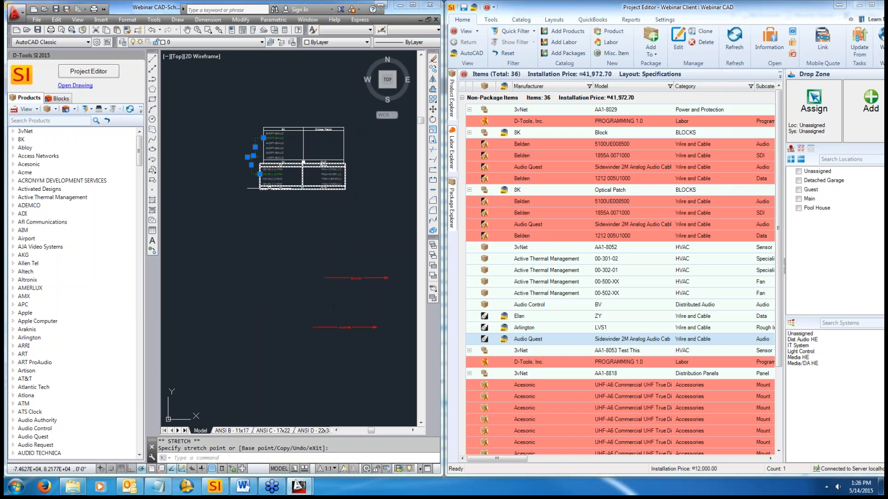
- Connect the Arlington LVS1 wire from the Block's first TRM-12VDC-(+) output to the Optical Patch's 4-OPT-SM-LC input
scroll(260, 174, up, 2)
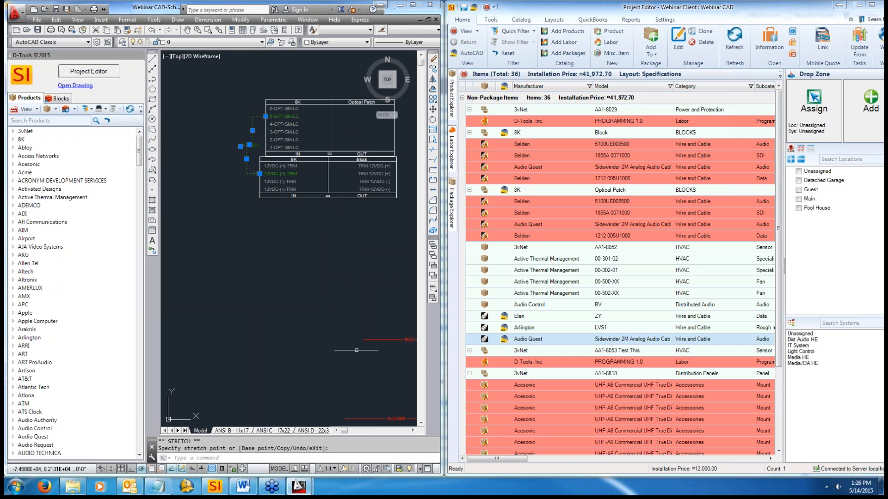
click(378, 340)
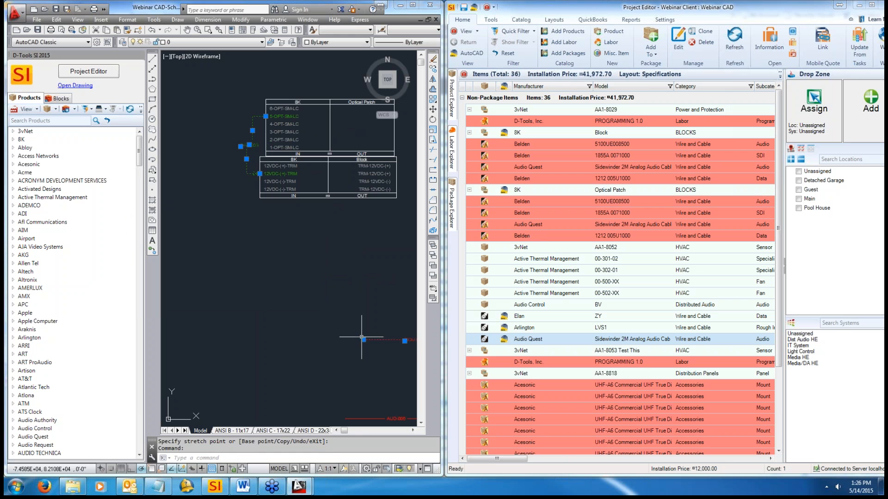
click(363, 340)
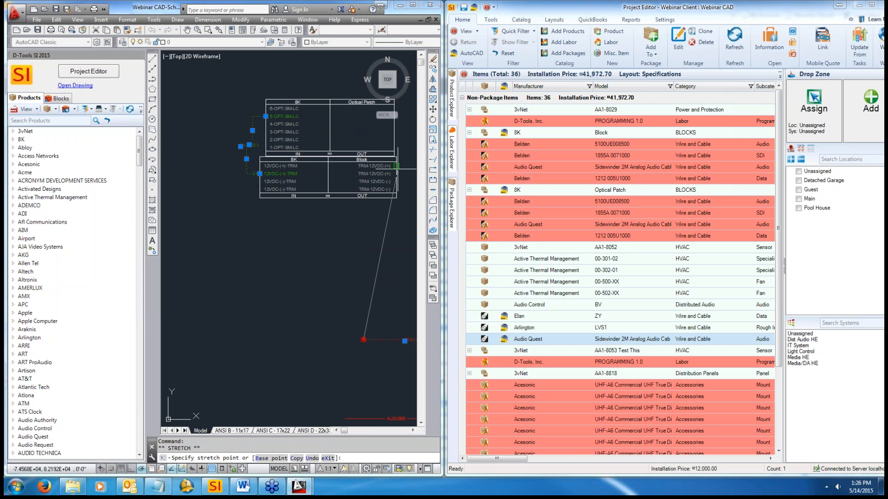
click(396, 165)
scroll(374, 319, down, 2)
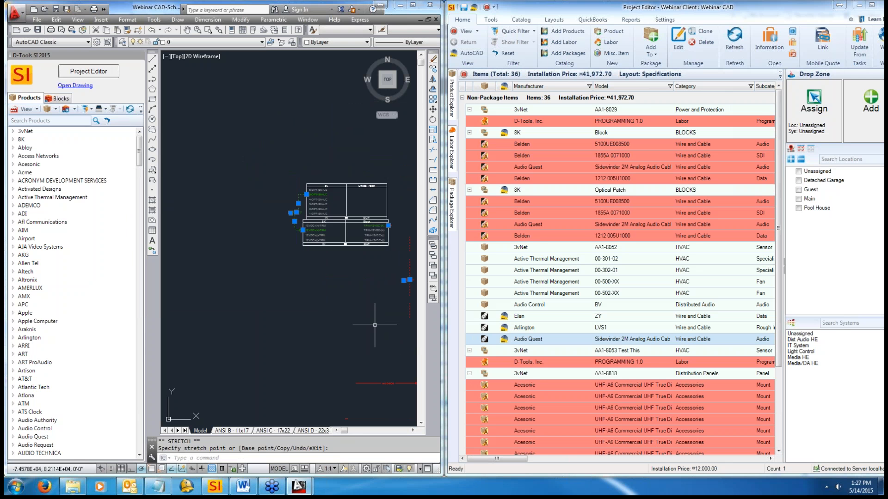
drag(346, 431, 361, 430)
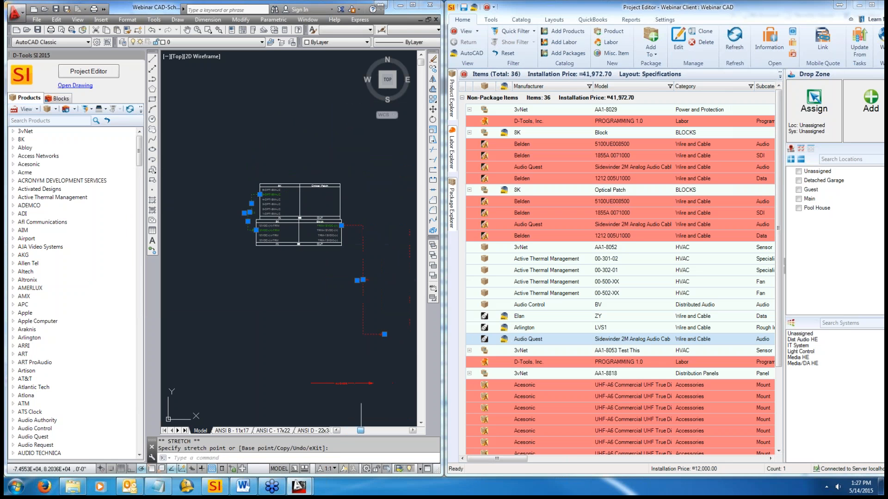
click(386, 335)
click(378, 192)
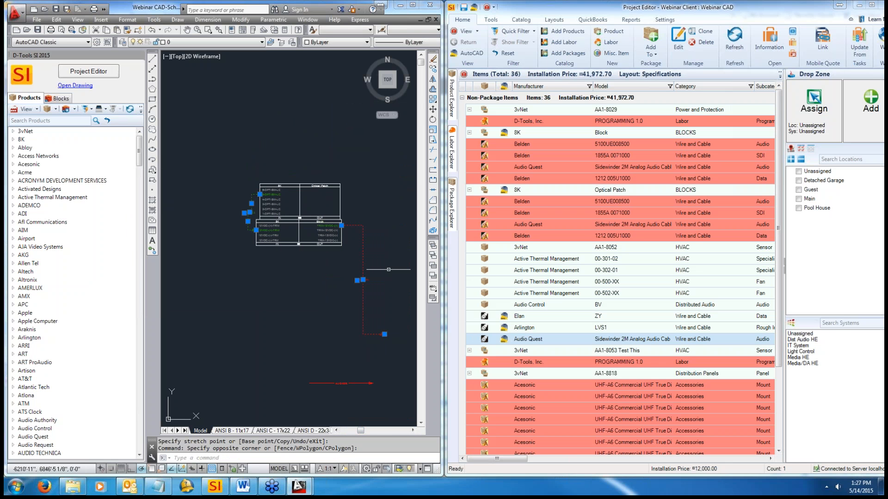
click(384, 334)
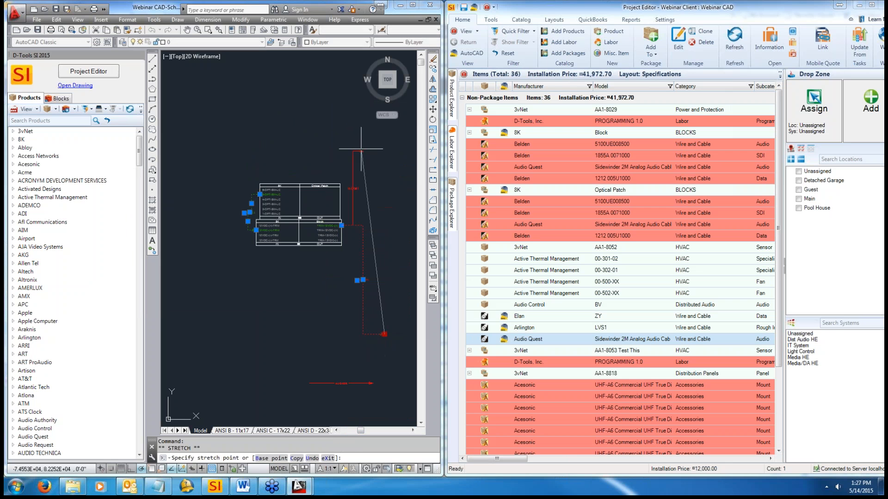
click(254, 208)
click(259, 291)
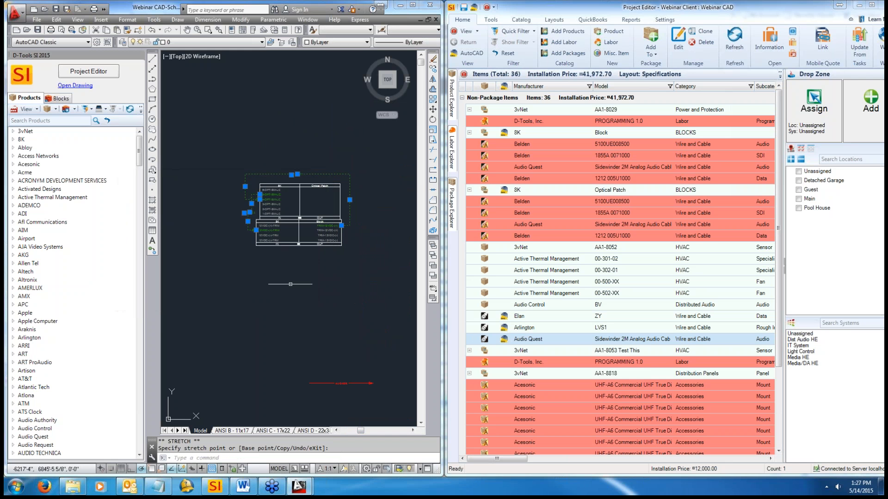
key(Escape)
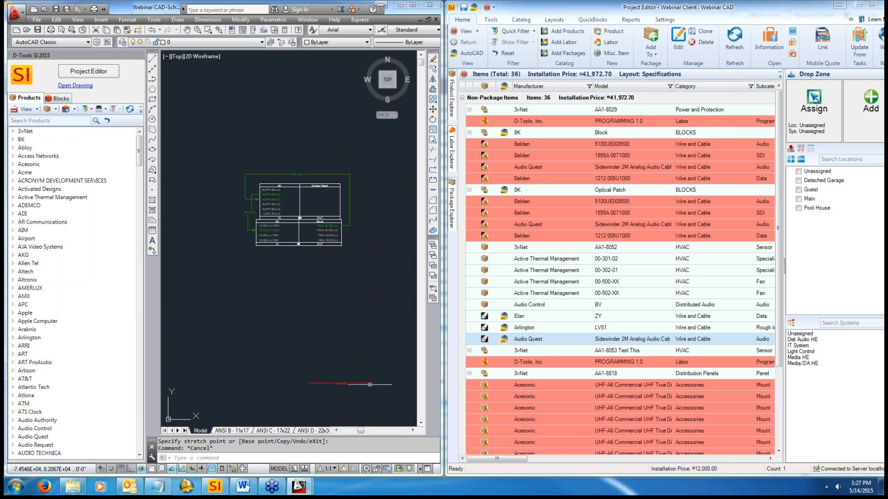
- Connect the Audio Quest Sidewinder wire from the Block's upper TRM-12VDC-(-) output to the Optical Patch's 2-OPT-SM-LC input, deleting the conflicting old connection
click(336, 383)
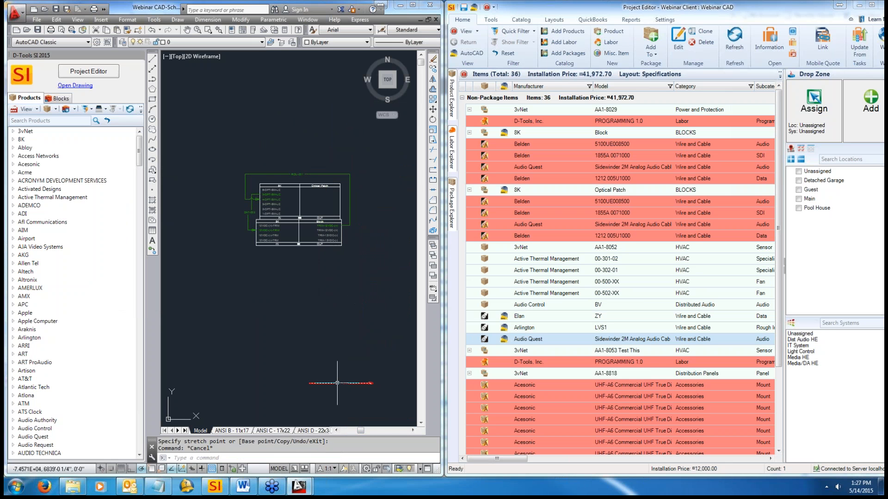
click(309, 384)
click(342, 229)
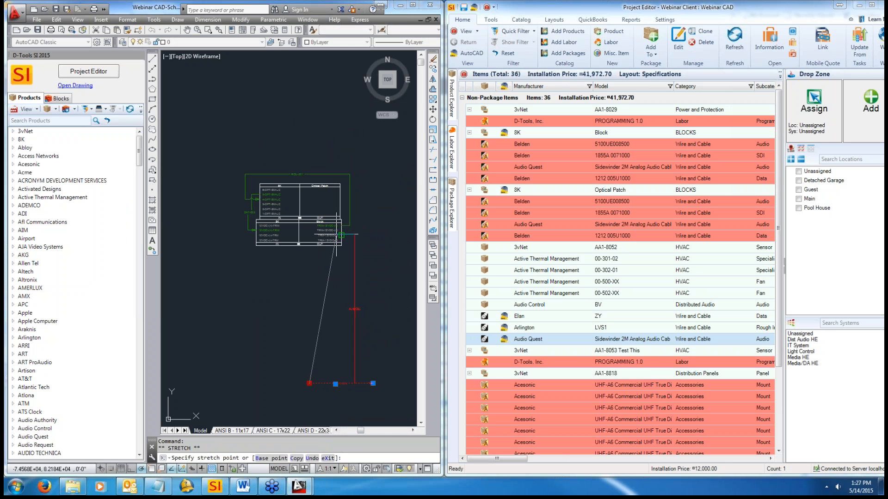
key(Return)
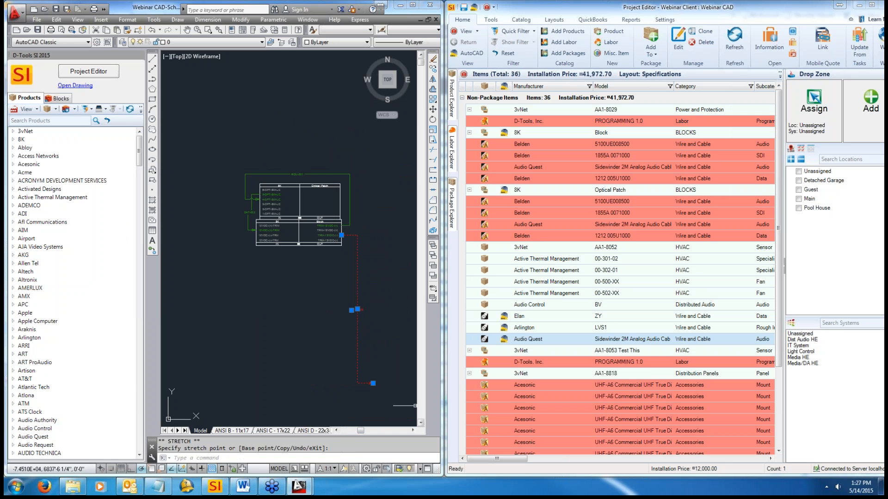
click(373, 383)
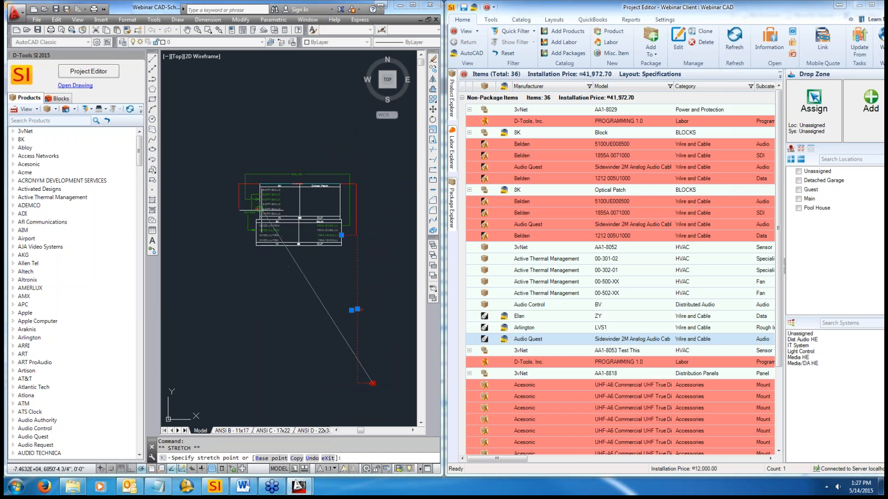
click(261, 212)
click(267, 287)
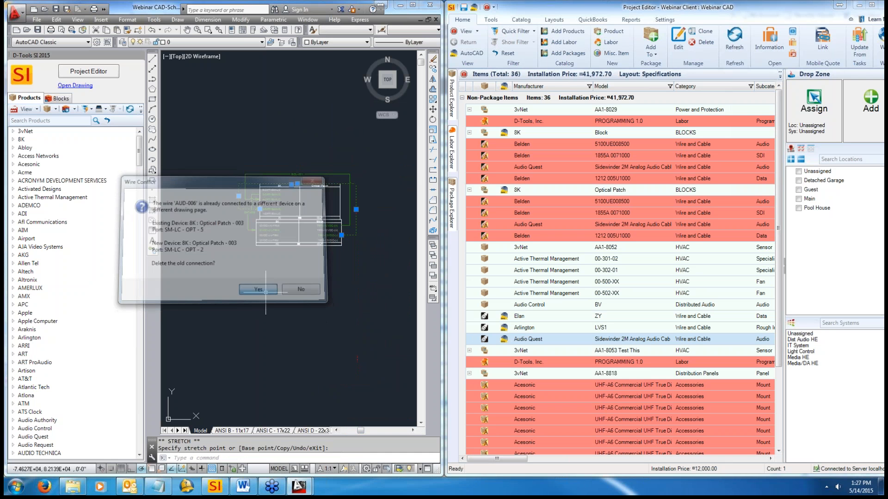
key(Escape)
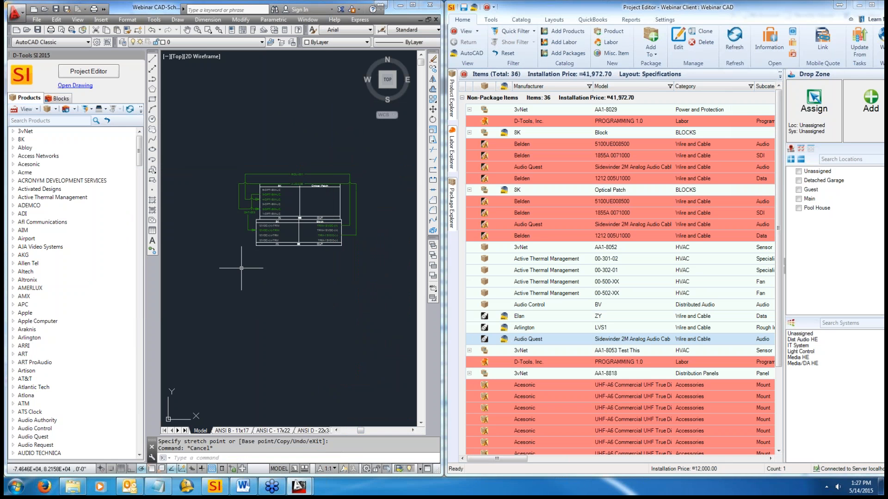
key(Escape)
scroll(289, 174, up, 2)
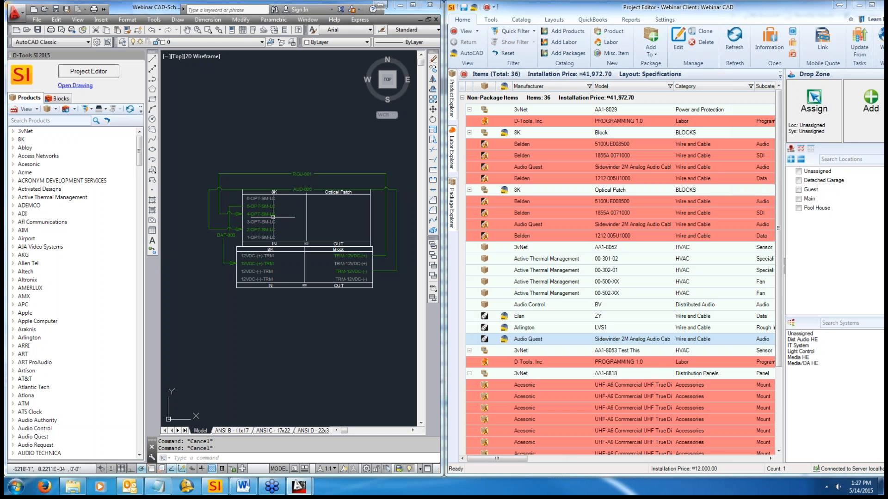
- Run the Wire Connections installation report by wire number, check the wires' from and to devices, and close it
click(629, 19)
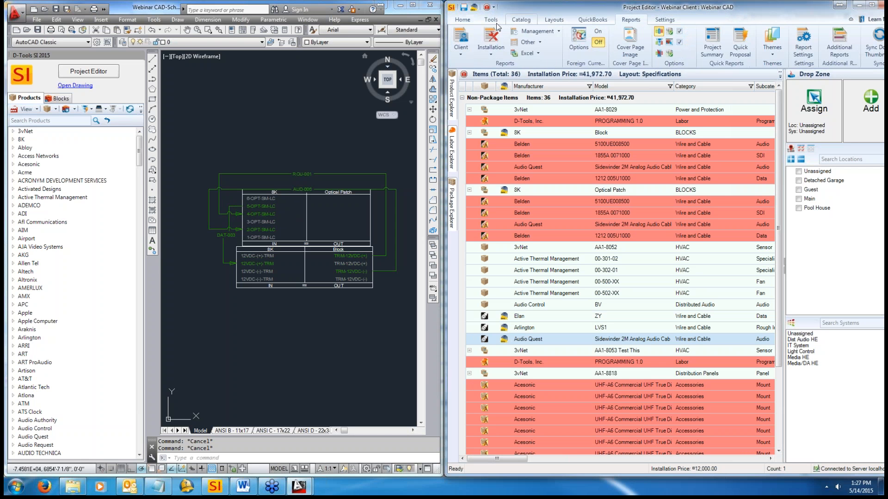
click(489, 39)
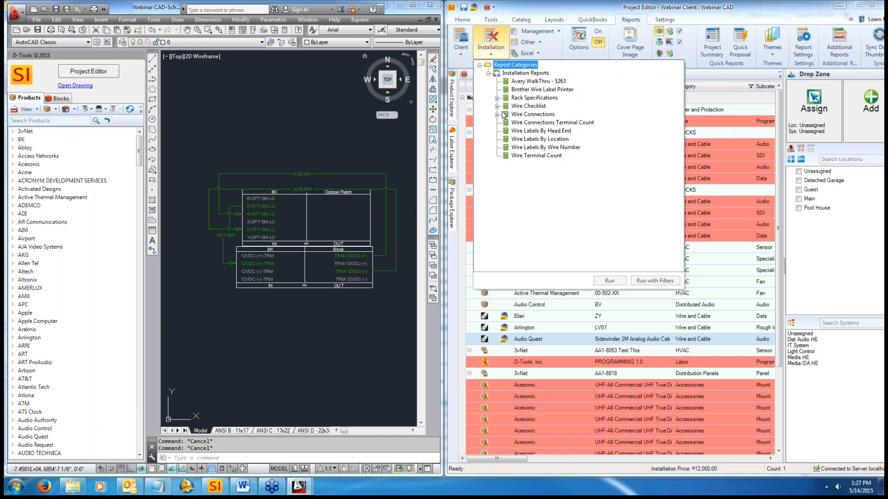
click(497, 115)
click(540, 131)
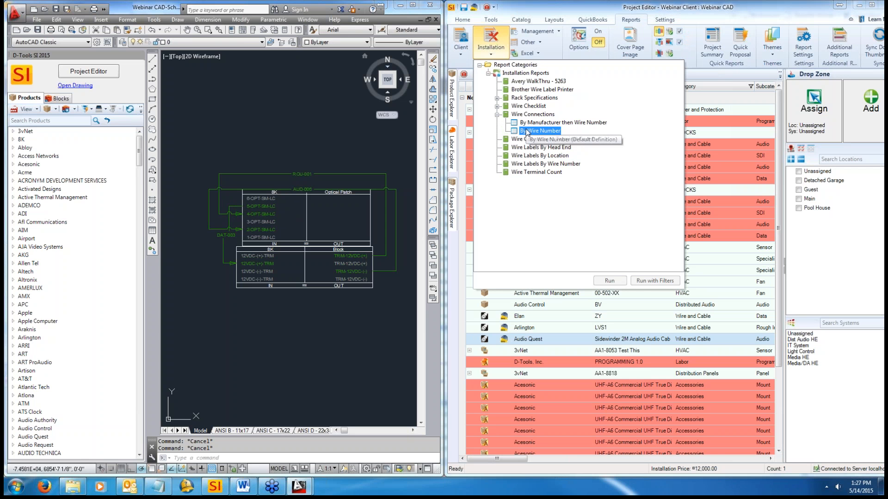
click(610, 281)
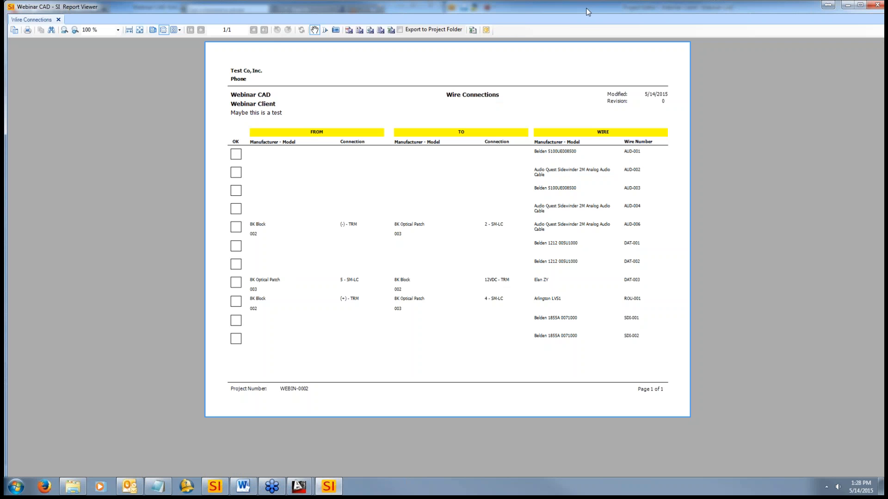
drag(586, 12, 380, 119)
click(669, 113)
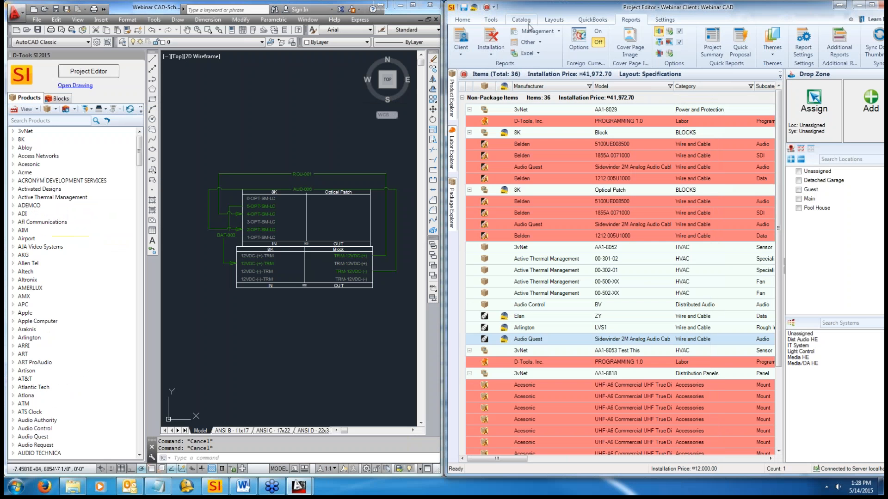
- Open the wire connections export for all wires, review the from and to port columns, and close it without exporting
click(491, 20)
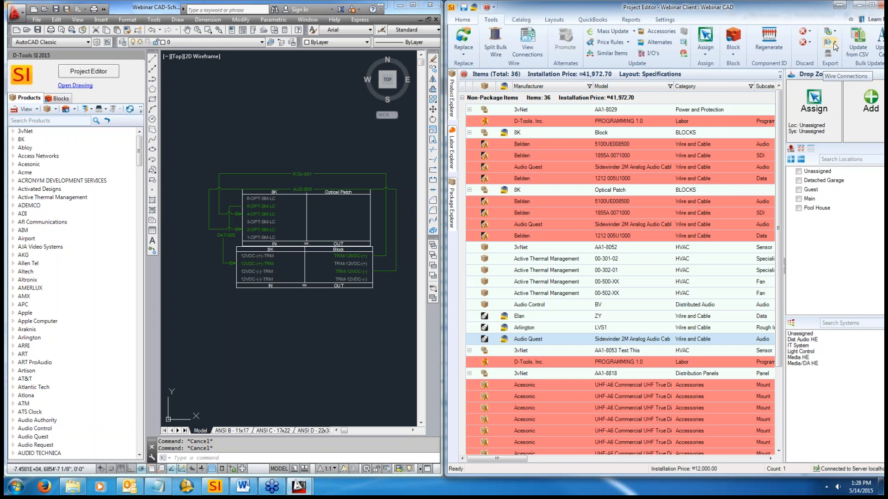
click(835, 47)
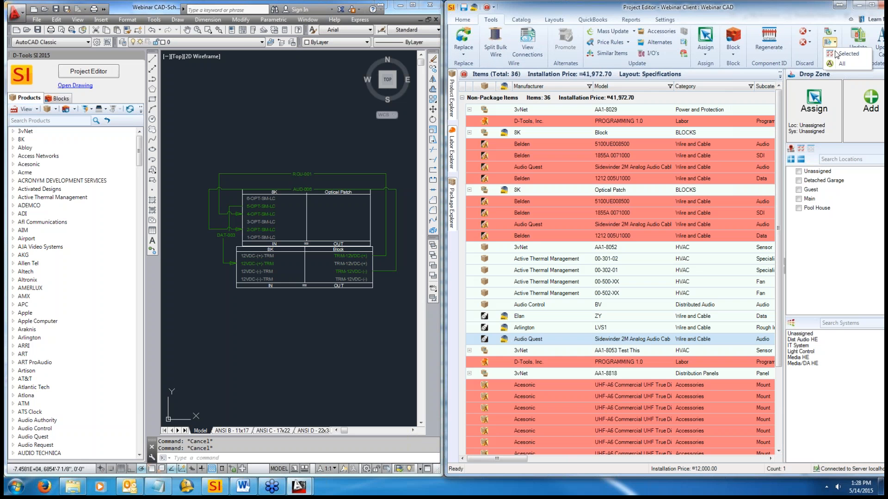
click(837, 64)
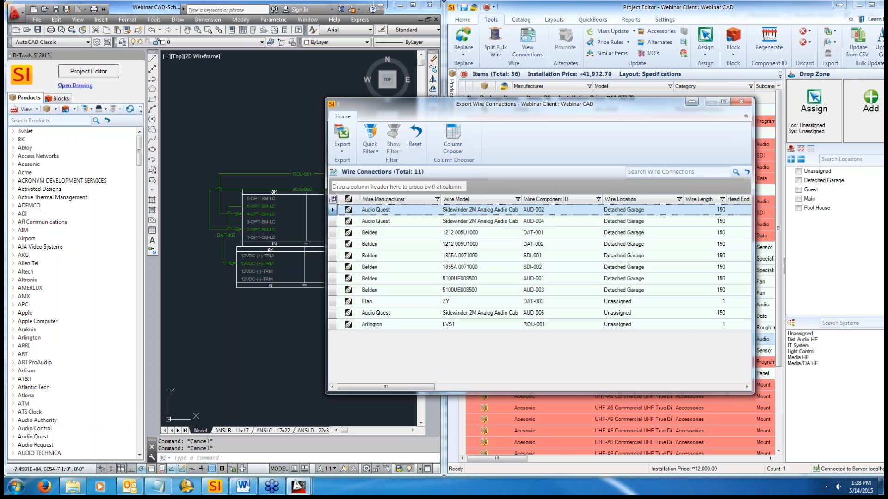
drag(408, 387, 602, 370)
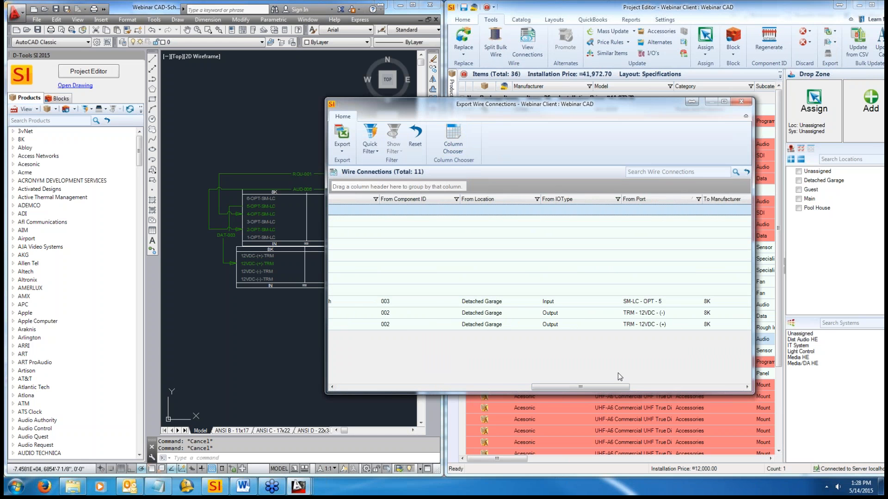
drag(600, 388, 716, 387)
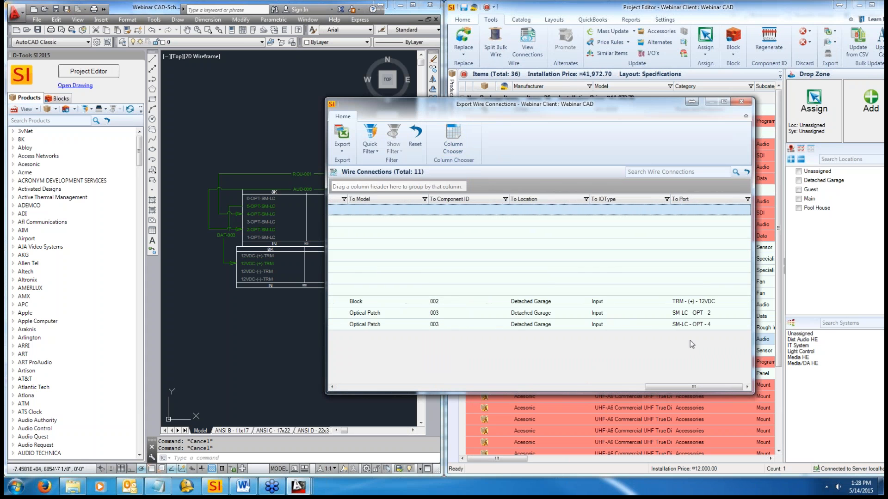
click(742, 103)
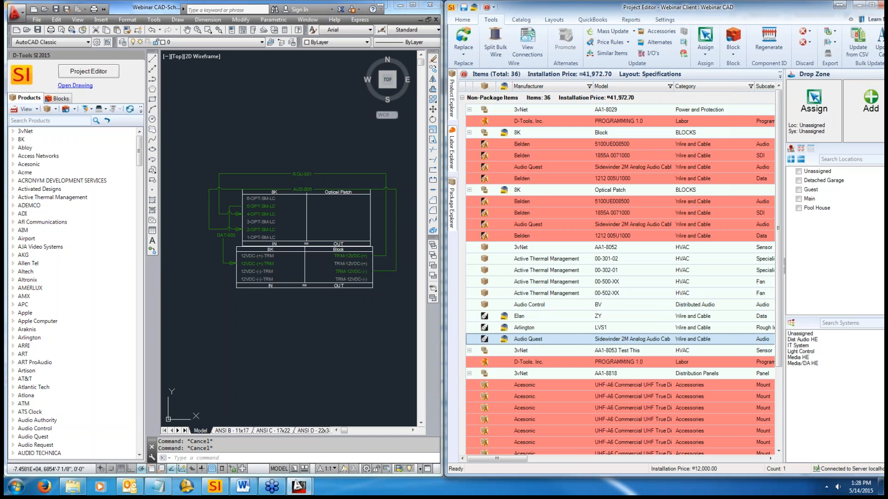
- Close the Webinar CAD-Schematic2.dwg drawing and save its changes
click(435, 19)
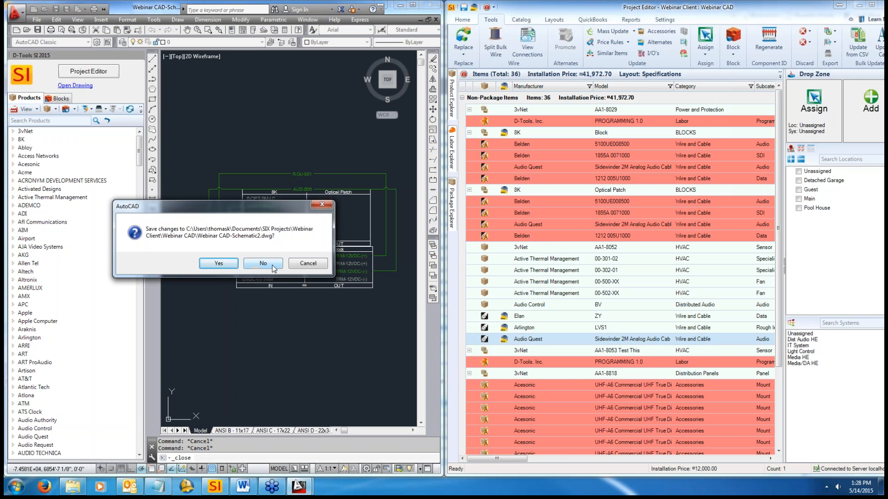
click(224, 268)
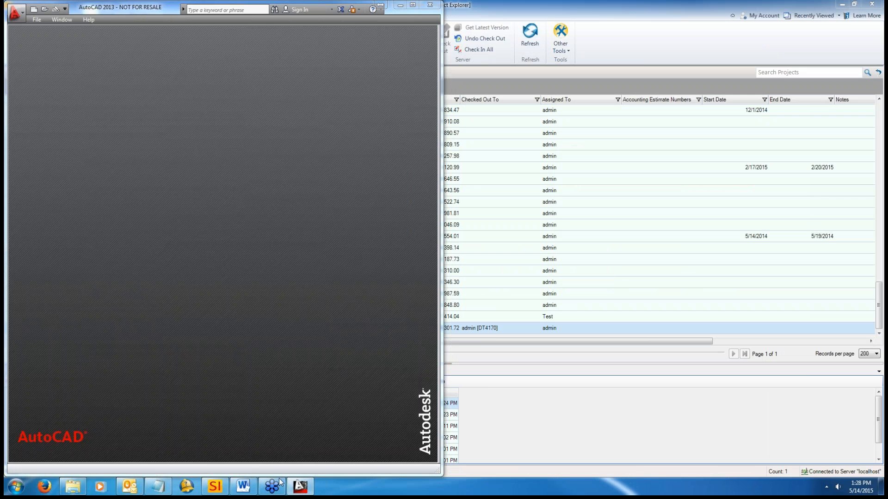
- Switch to the D-Tools SI Project Explorer and open the Webinar CAD-Plan1.dwg drawing
click(501, 422)
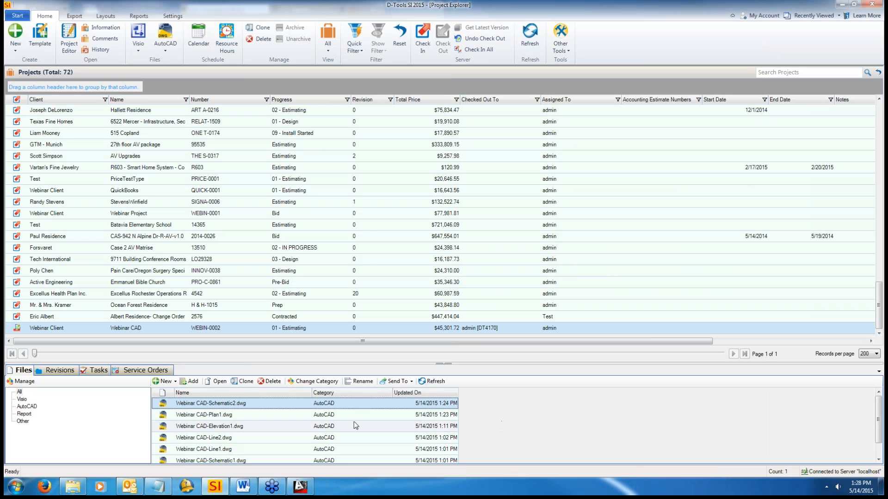
click(343, 416)
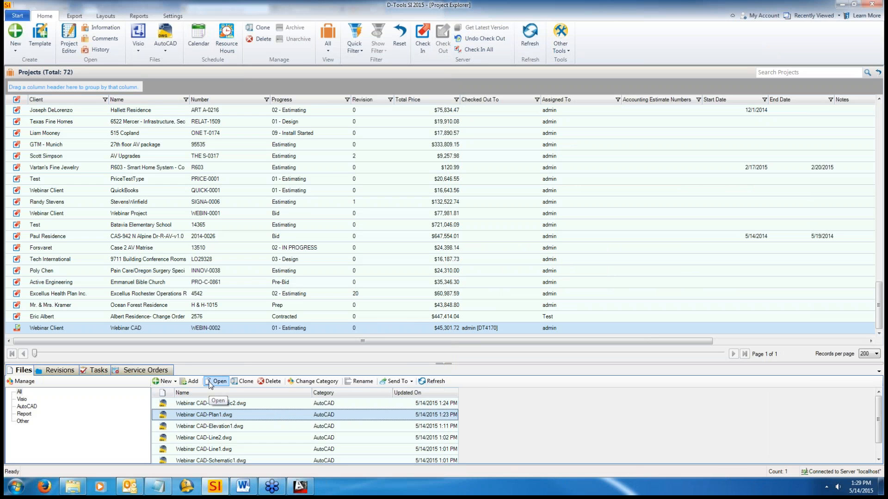
click(210, 384)
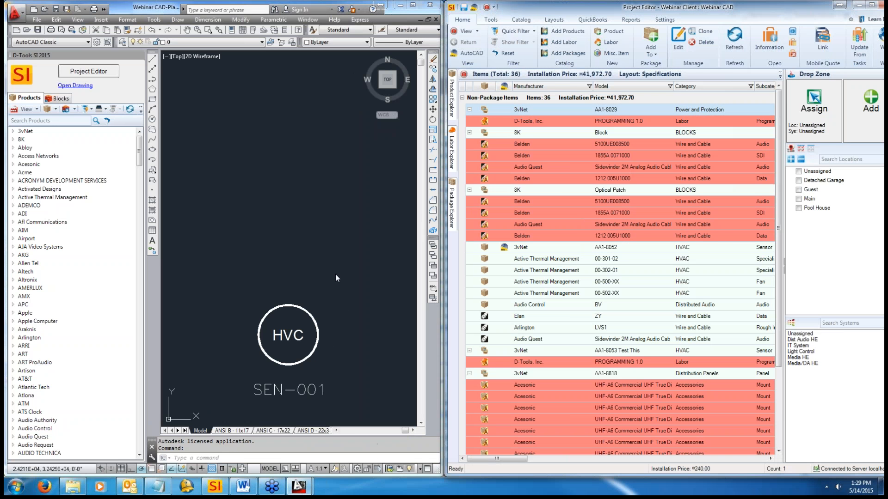
- Erase the HVC sensor block SEN-001 beside the floor plan
scroll(317, 300, down, 10)
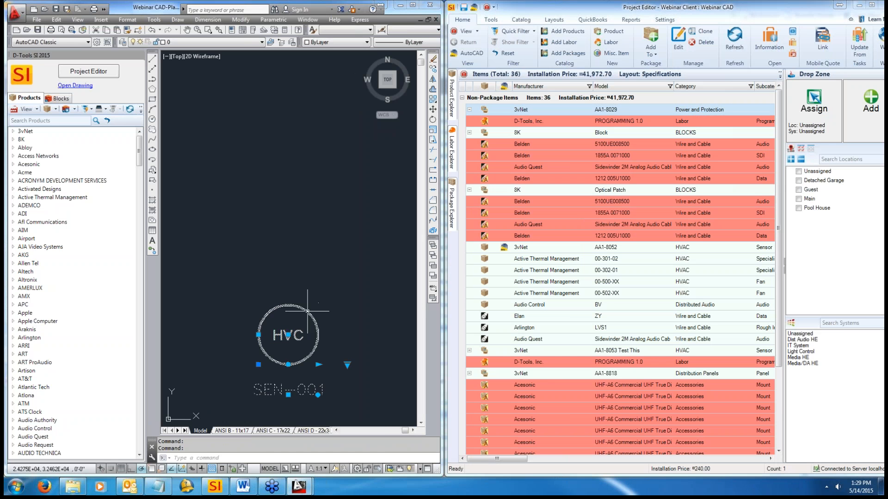
click(279, 290)
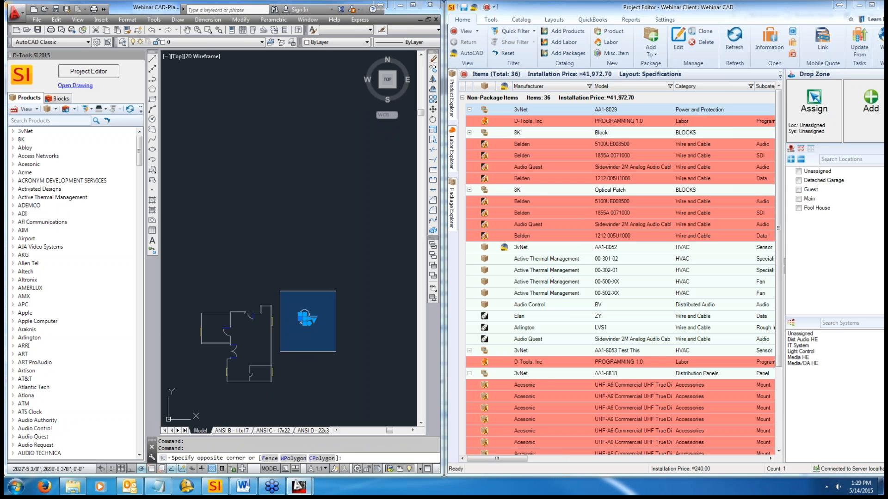
click(336, 350)
key(Delete)
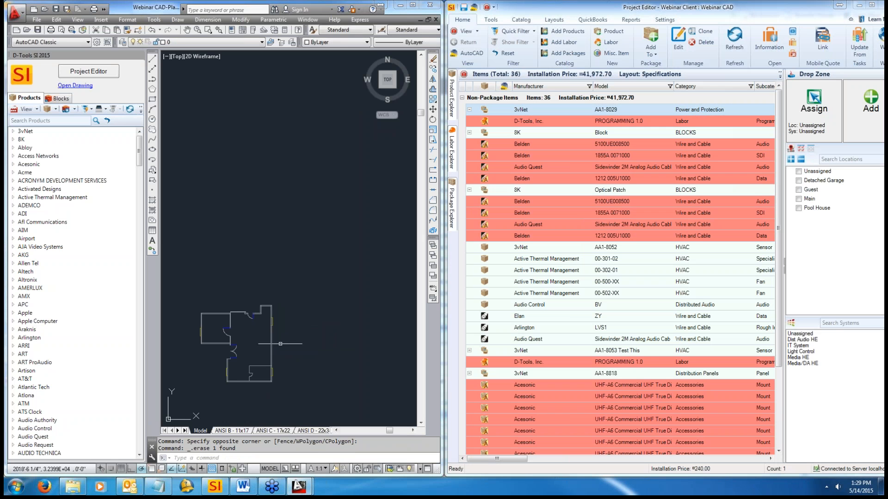
- Place the AT&T SynJ Cordless Phone product in the room below the upper door and select its project item
scroll(237, 335, up, 4)
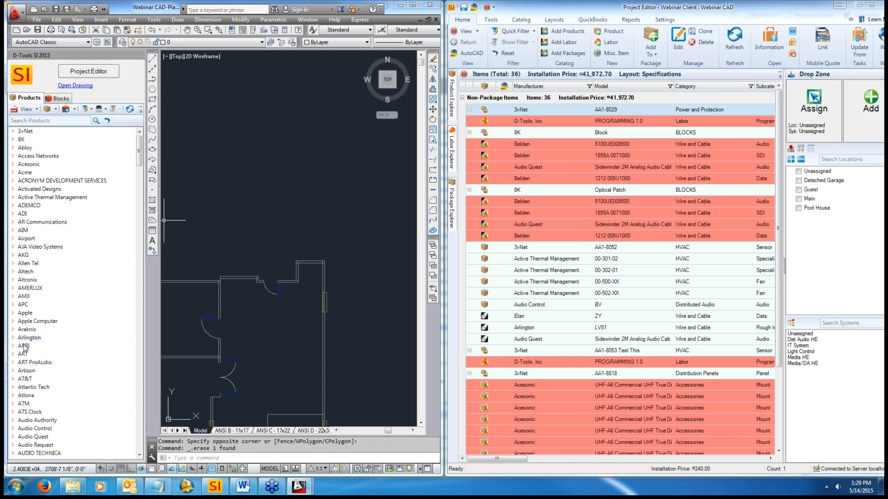
click(13, 379)
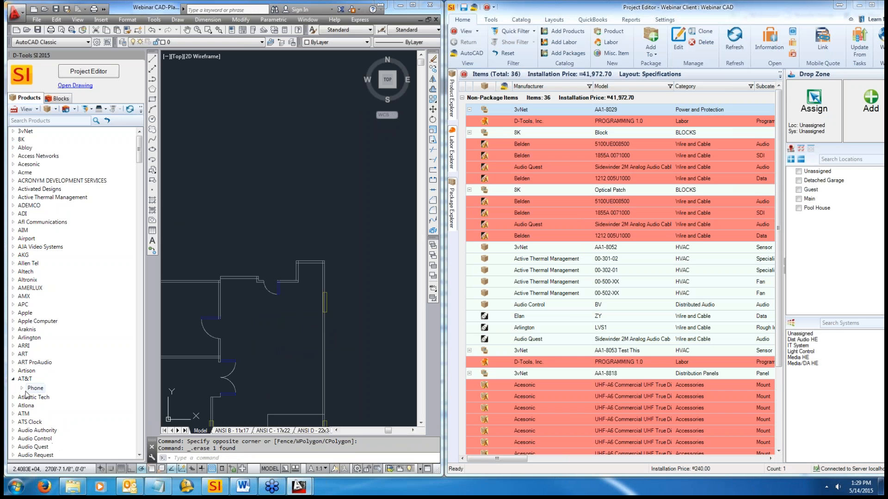
click(22, 388)
drag(46, 402, 282, 322)
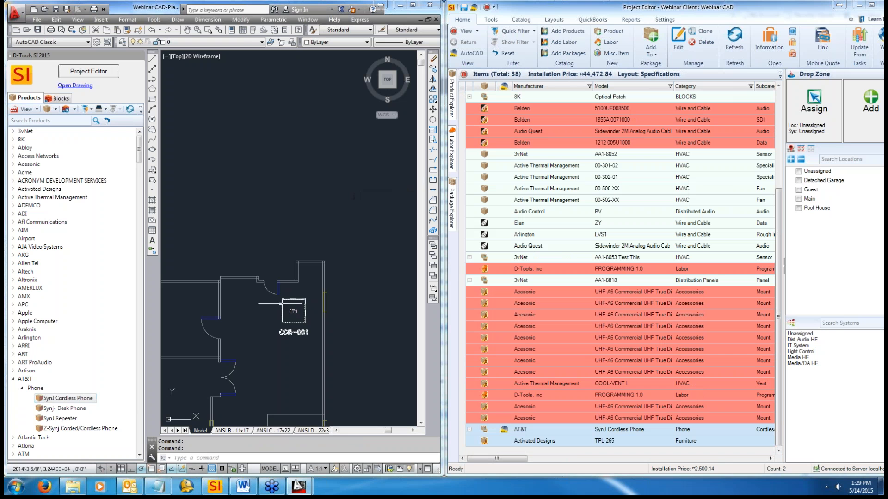
click(541, 430)
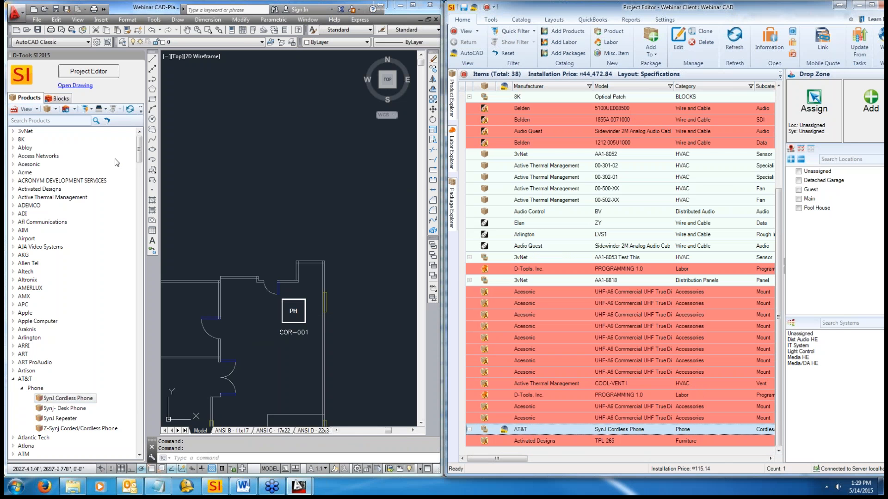
- Insert a Bookshelf speaker block above the floor plan and add the B & W 686 product for it
click(62, 98)
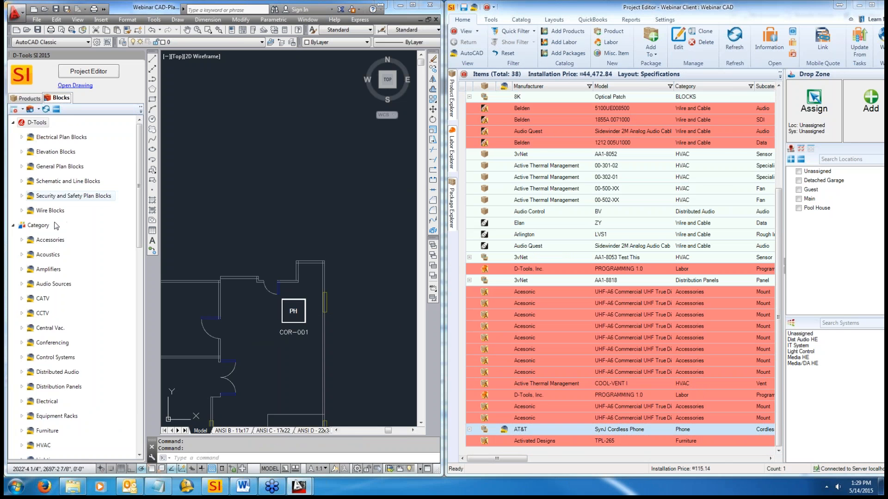
scroll(142, 221, down, 1)
drag(142, 220, 130, 280)
click(22, 342)
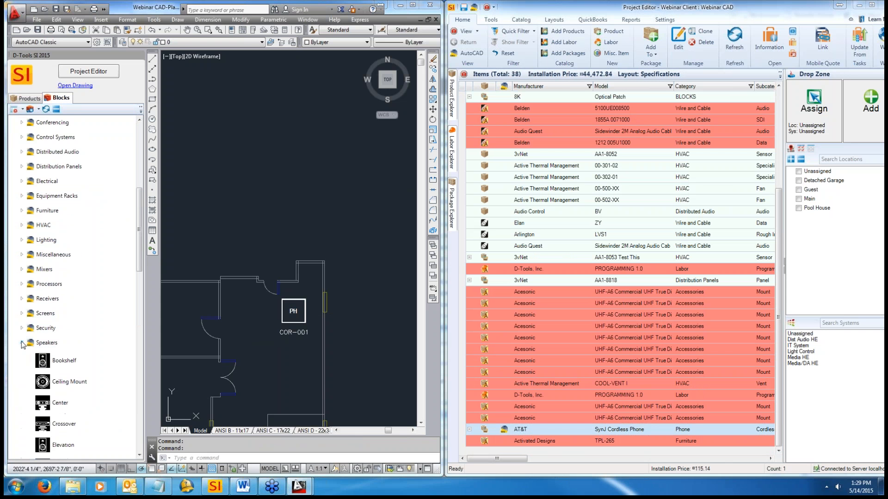
scroll(138, 258, down, 1)
scroll(136, 273, down, 3)
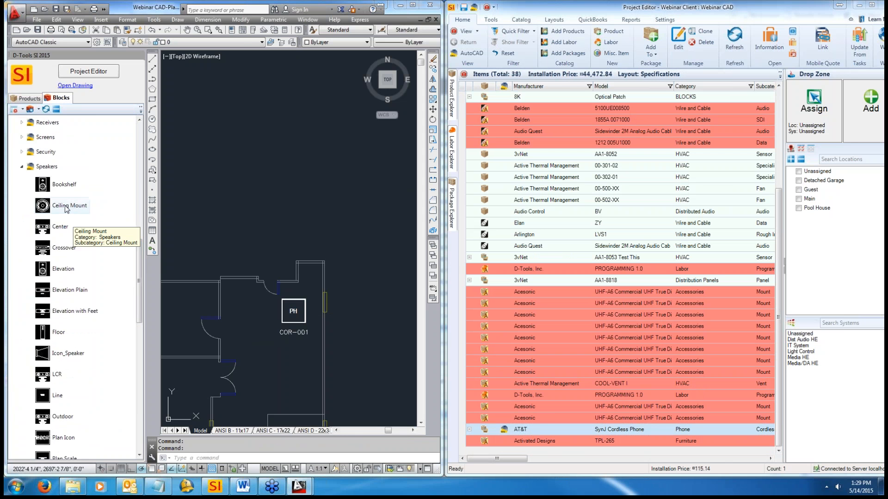
click(65, 186)
drag(274, 175, 275, 176)
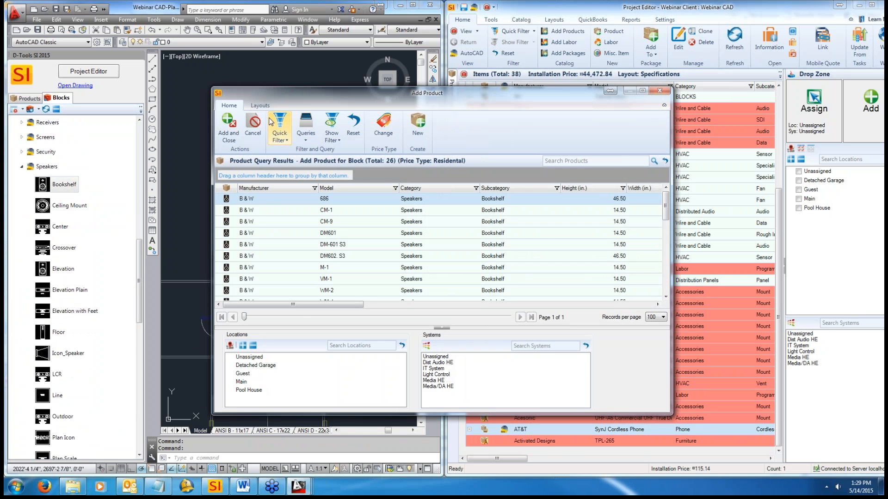
click(228, 125)
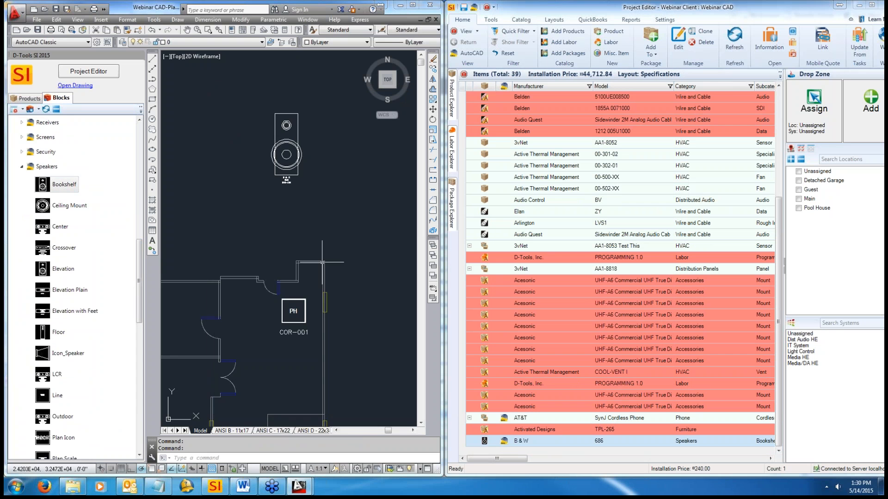
- Move the floor plan upward onto the bookshelf speaker block and clear the selection
click(321, 280)
scroll(299, 296, down, 4)
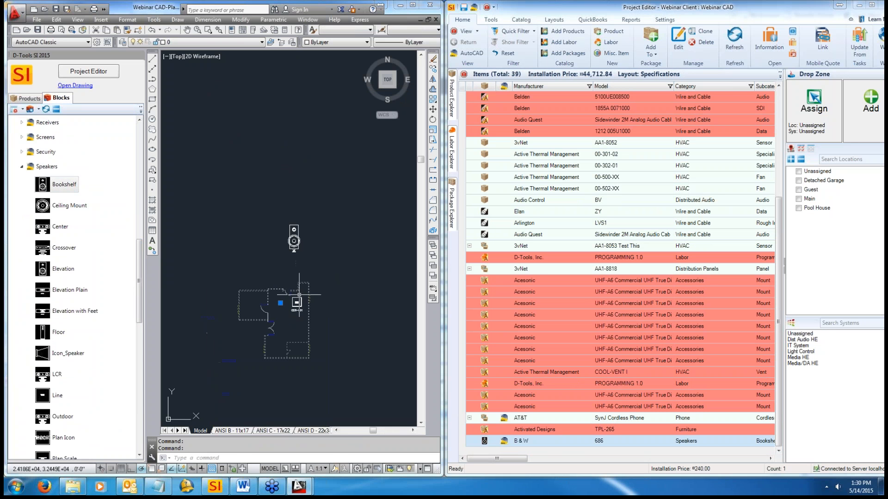
click(280, 303)
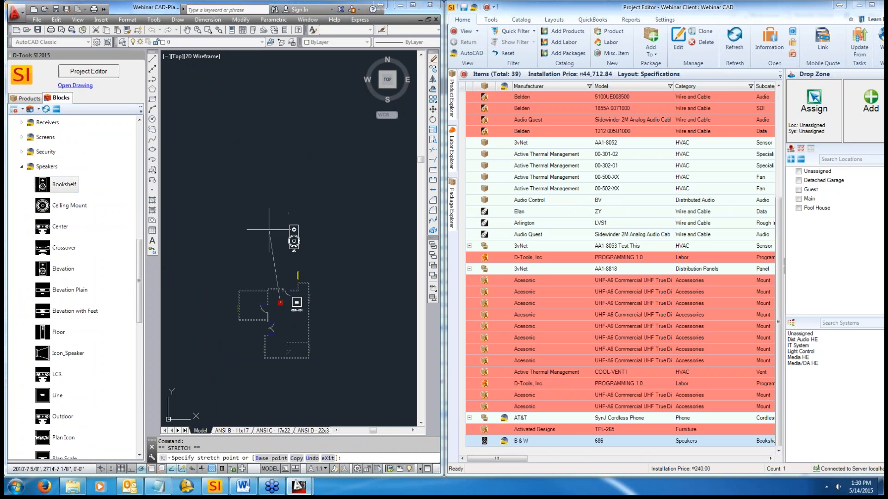
click(267, 230)
click(299, 285)
click(295, 282)
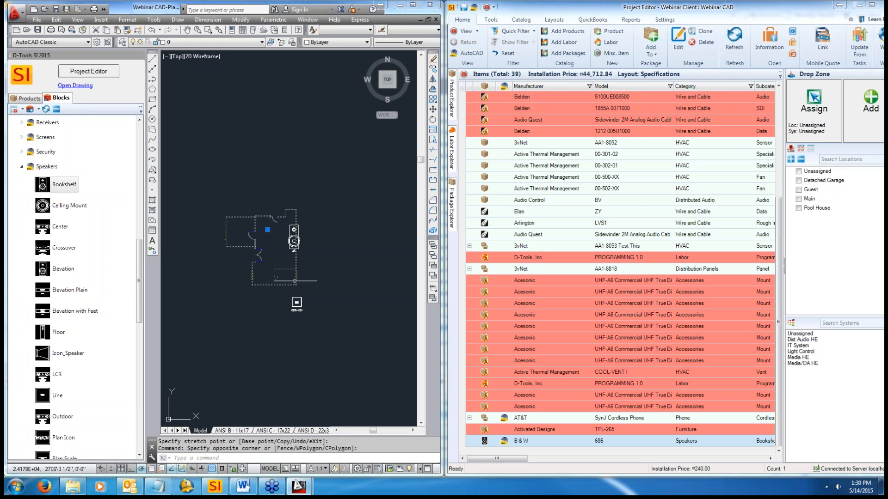
click(290, 232)
click(268, 229)
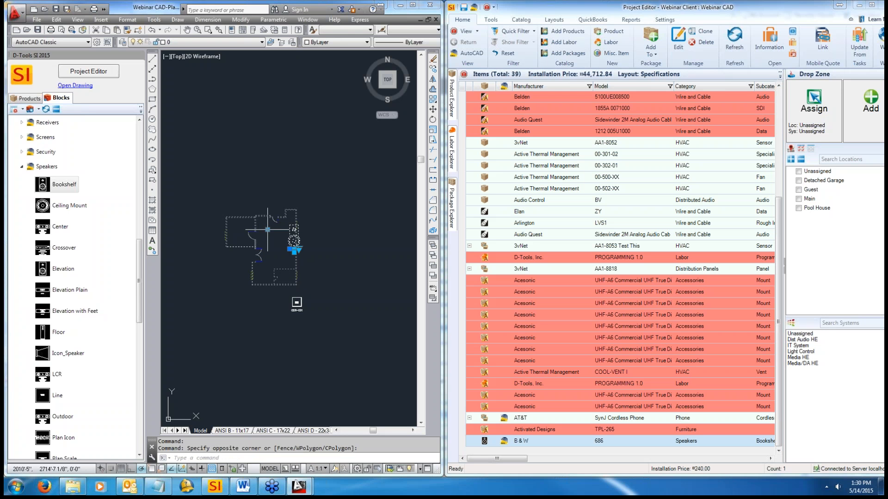
key(Escape)
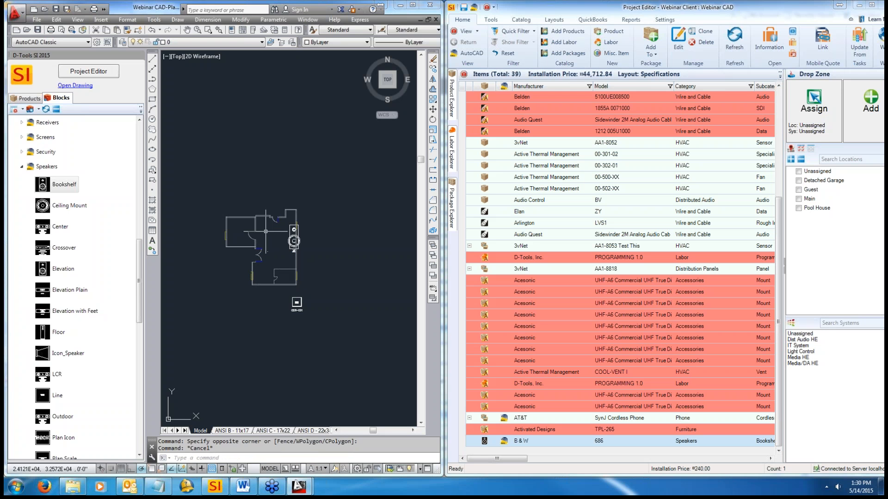
- Erase the floor plan and attach practice.dwg as an overlay reference, scaled on screen around the speaker and phone blocks
key(Delete)
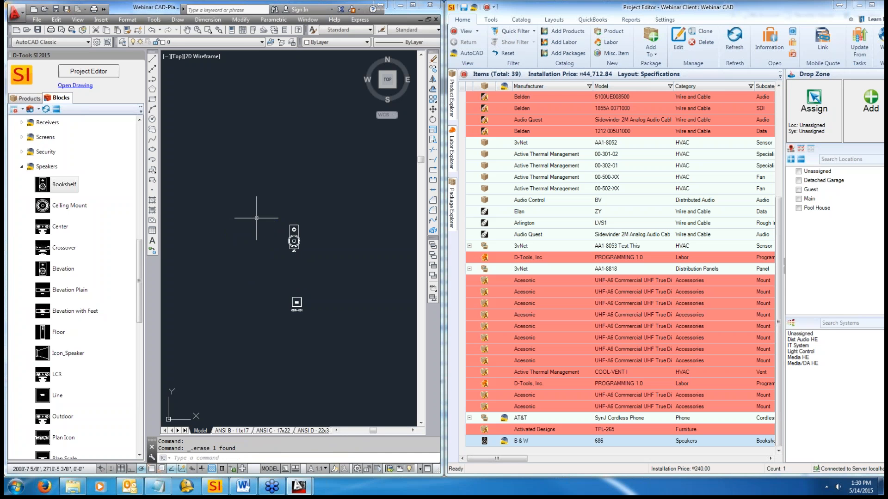
click(97, 21)
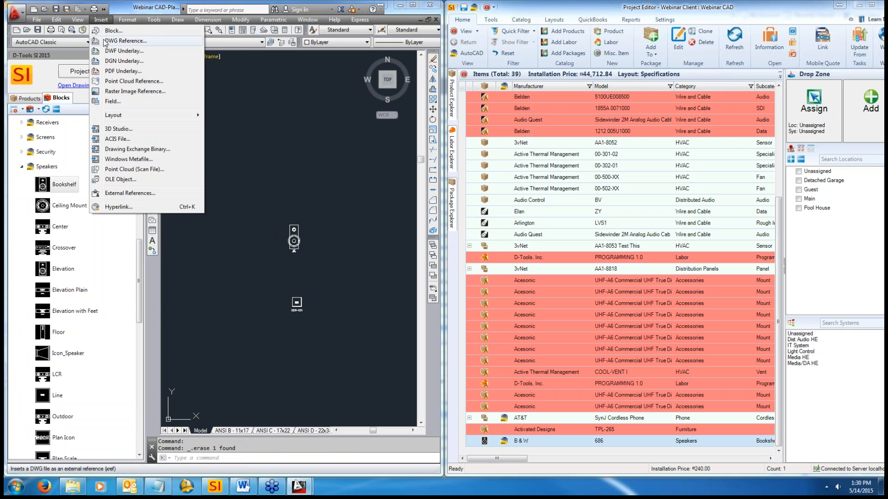
click(124, 41)
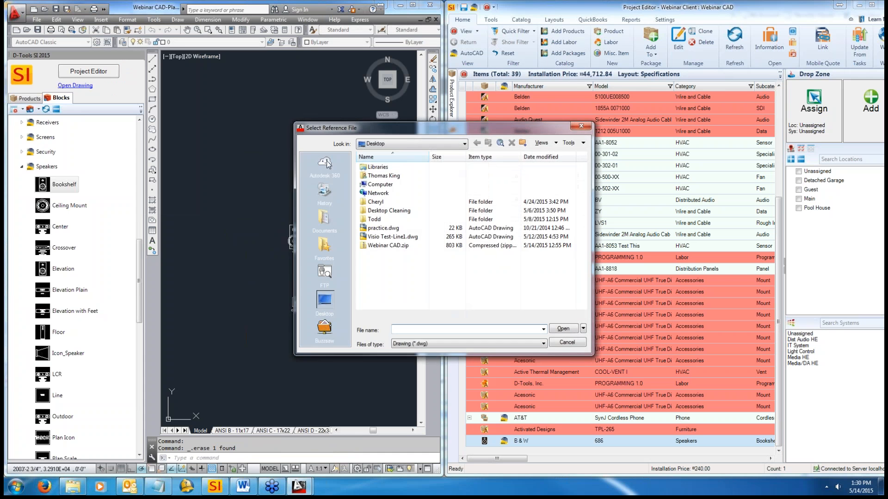
click(407, 228)
click(562, 329)
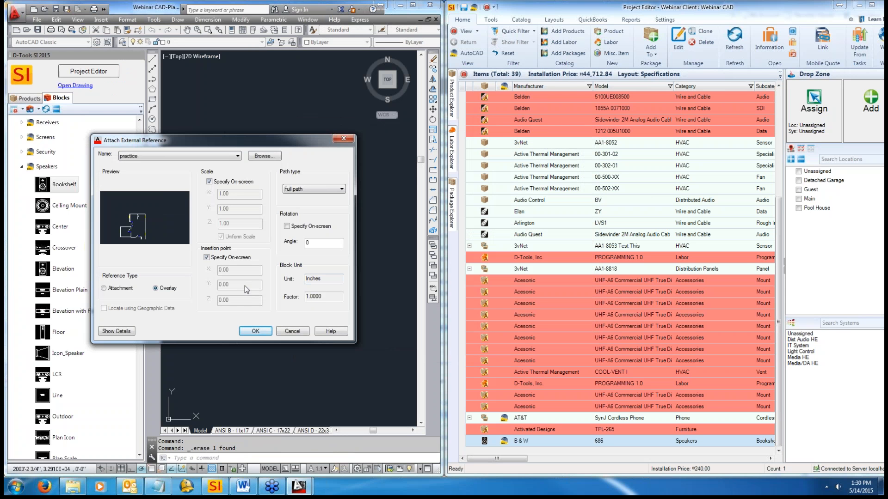
click(255, 332)
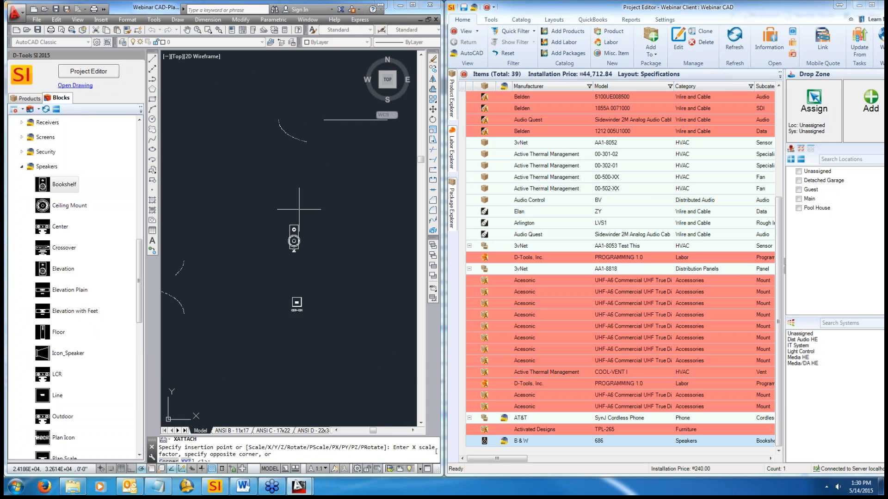
click(268, 204)
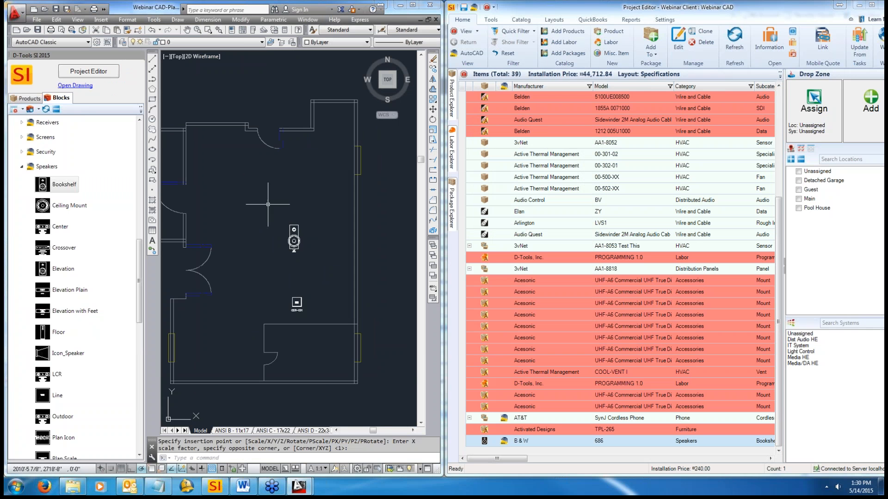
scroll(272, 262, down, 1)
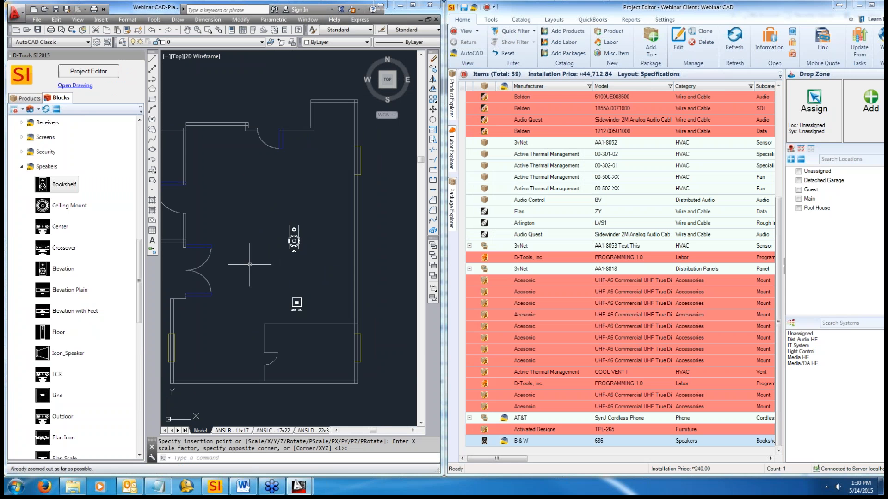
click(339, 243)
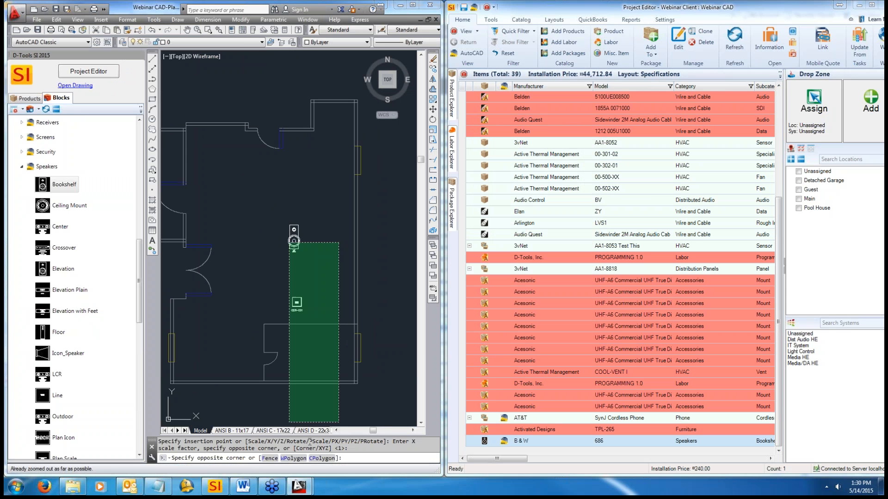
click(349, 423)
key(Escape)
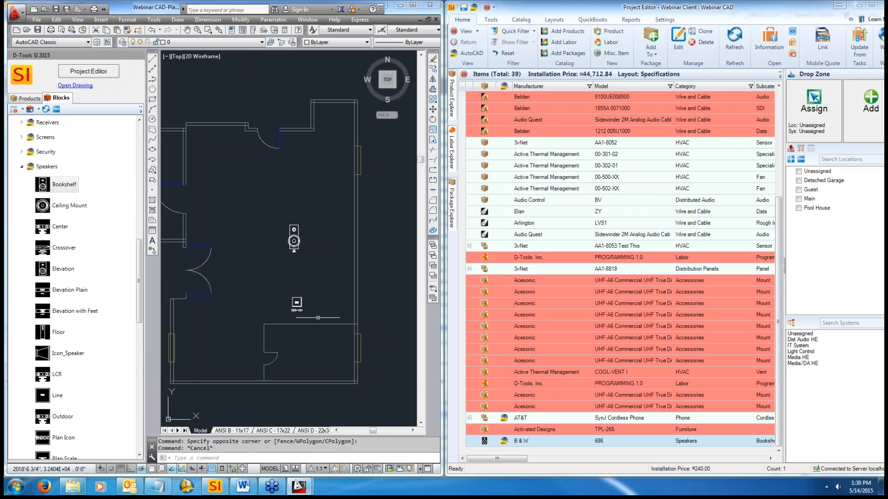
scroll(256, 284, down, 2)
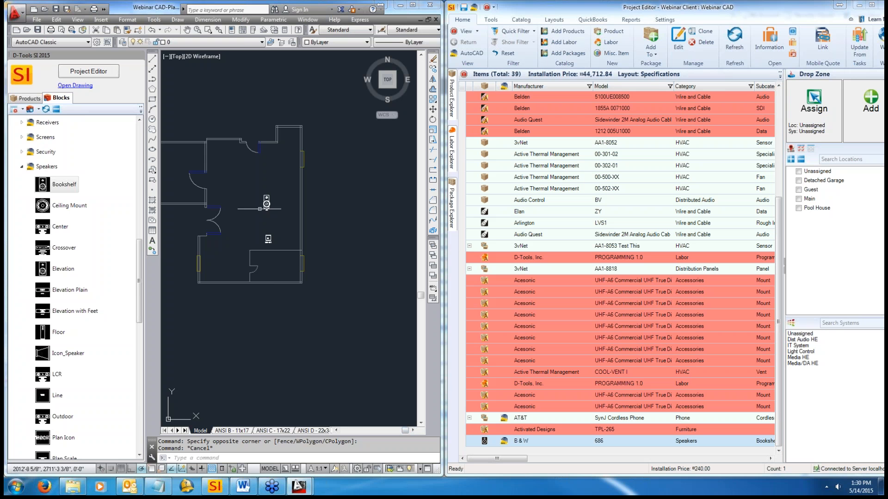
click(267, 204)
click(268, 239)
scroll(271, 240, up, 2)
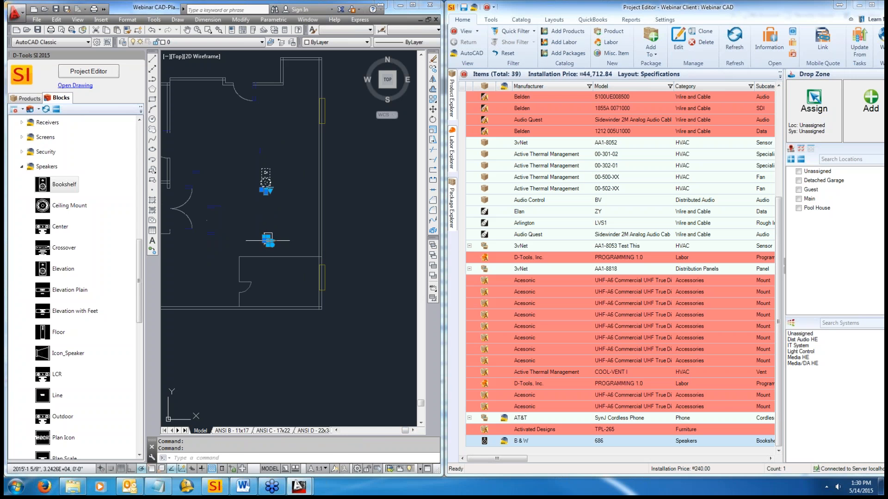
click(268, 238)
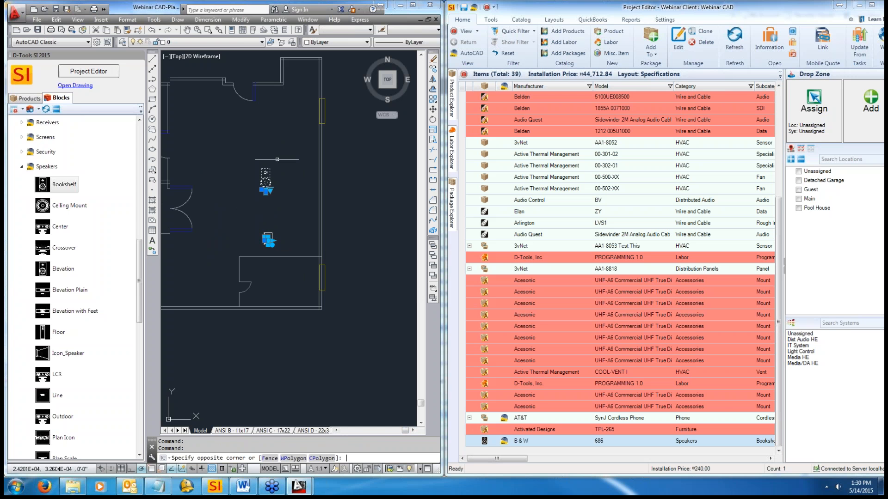
key(Escape)
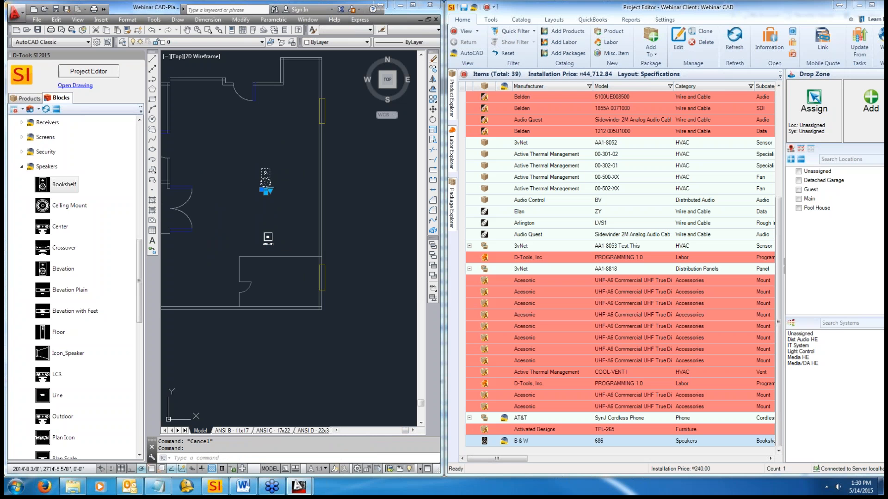
- Change the B & W 686 speaker's block to Plan Scale (WxD) from the D-Tools General Plan Blocks
right_click(268, 174)
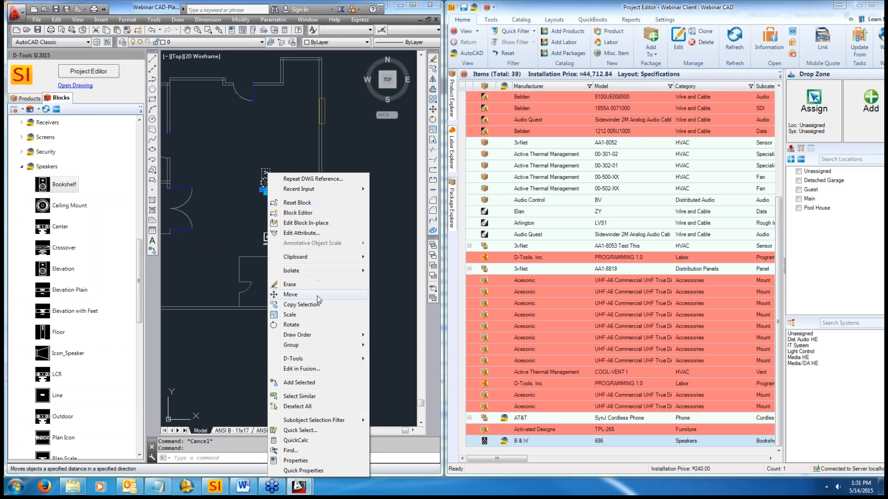
mouse_move(345, 359)
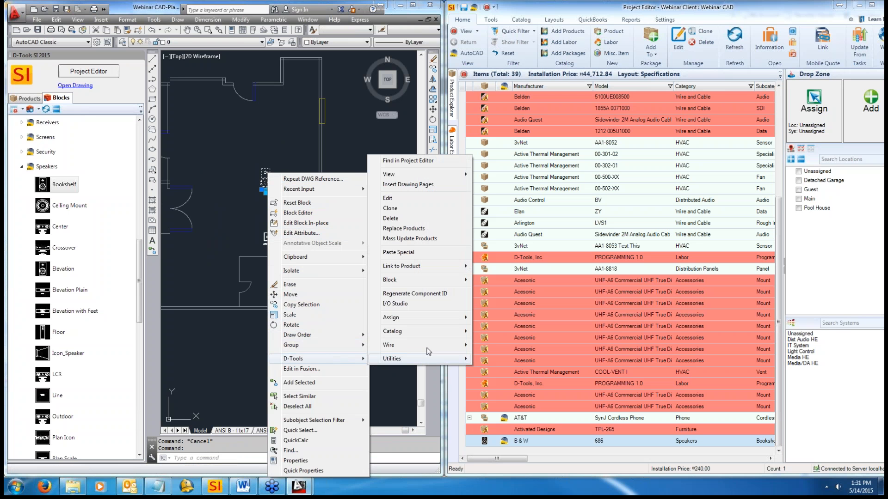
mouse_move(430, 284)
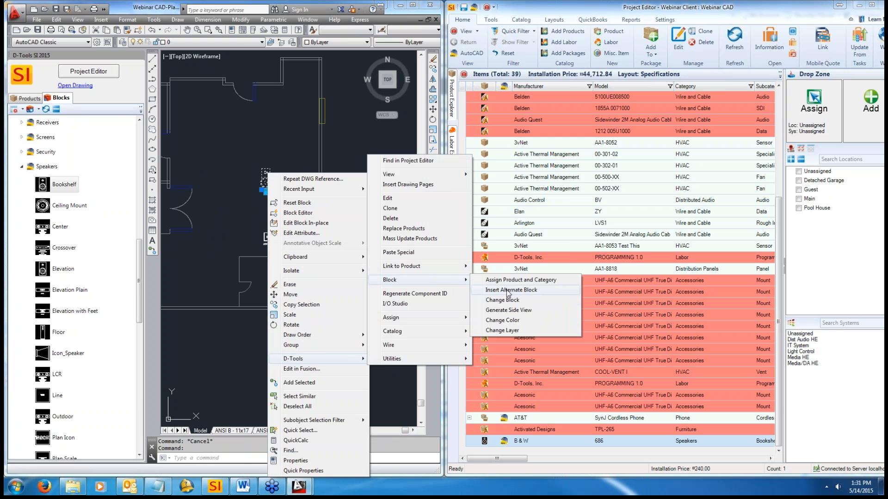
click(495, 300)
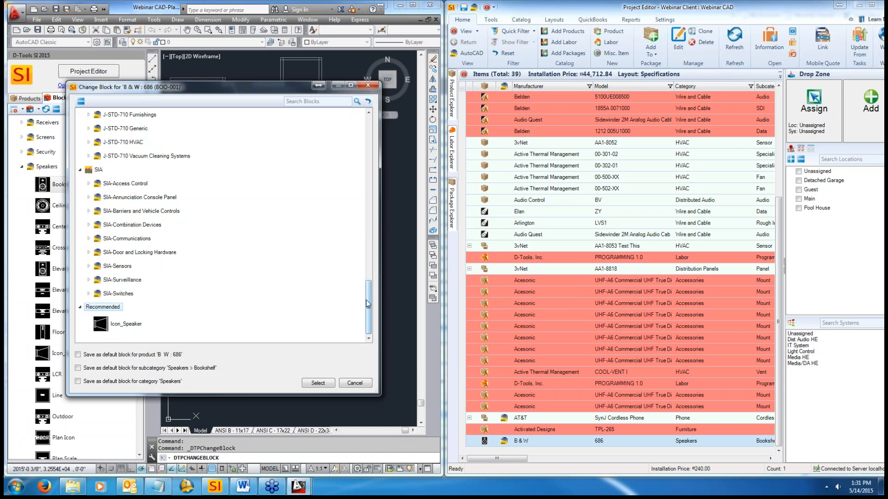
drag(369, 303, 369, 169)
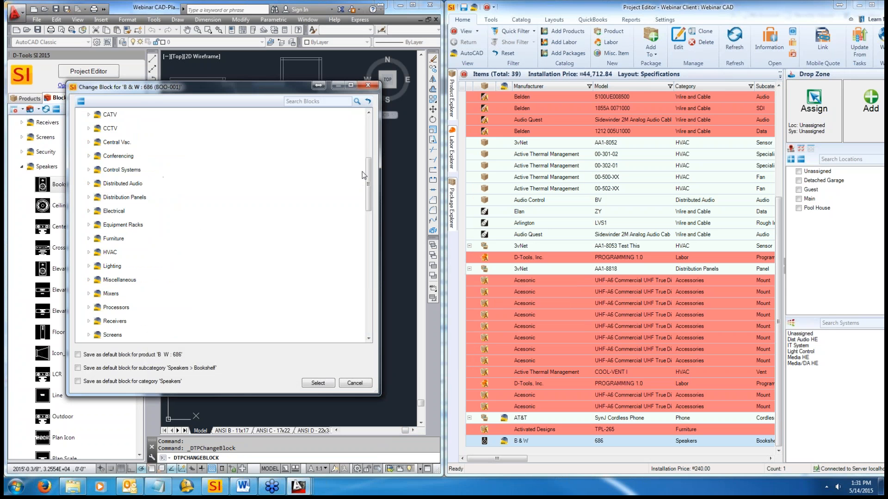
scroll(361, 157, up, 4)
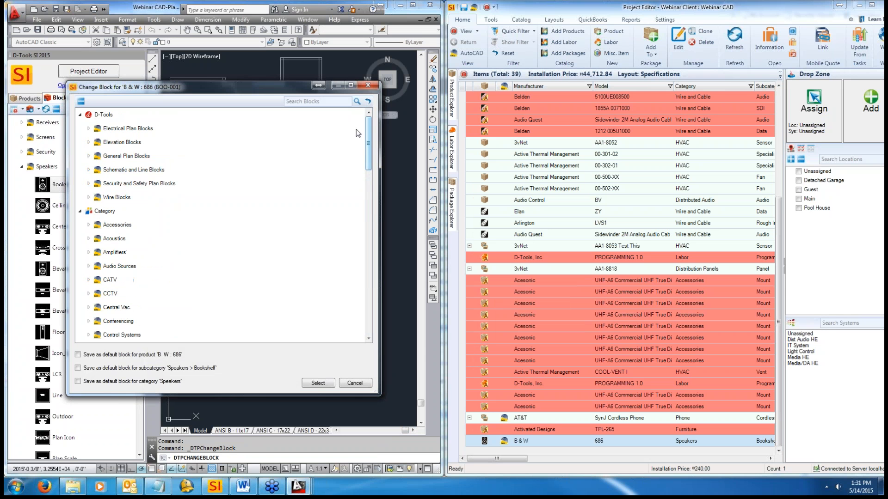
click(89, 157)
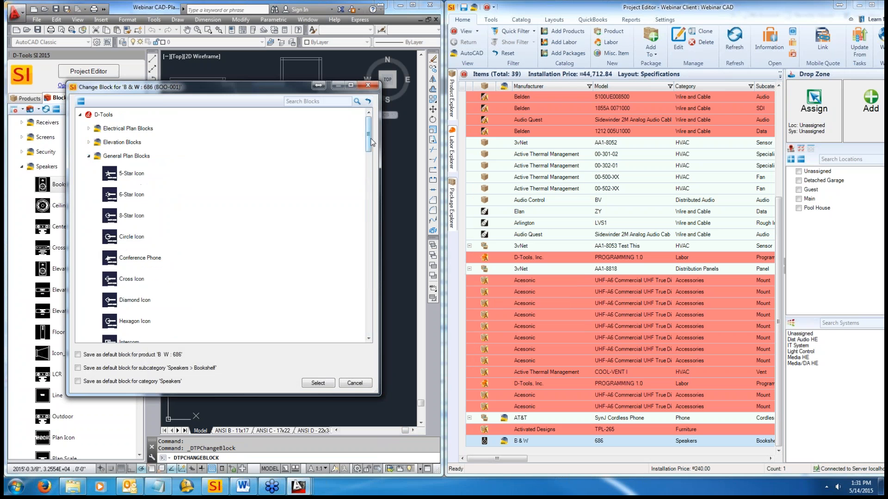
drag(370, 139, 370, 173)
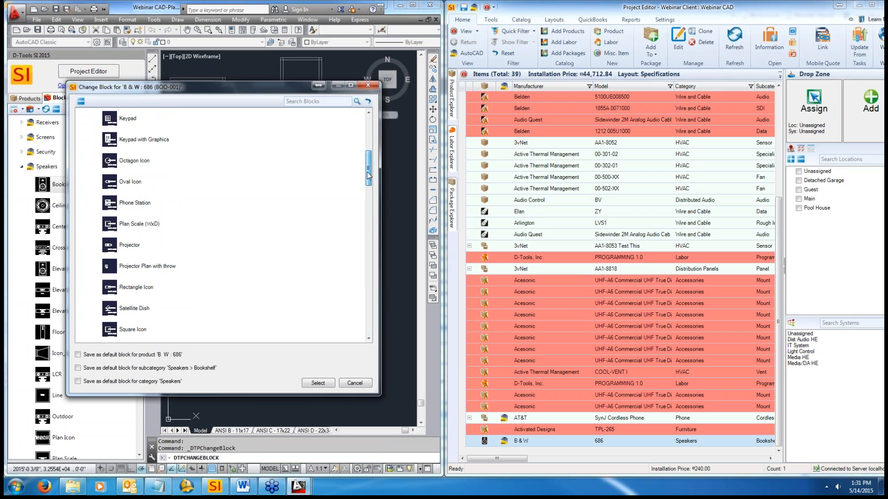
click(146, 224)
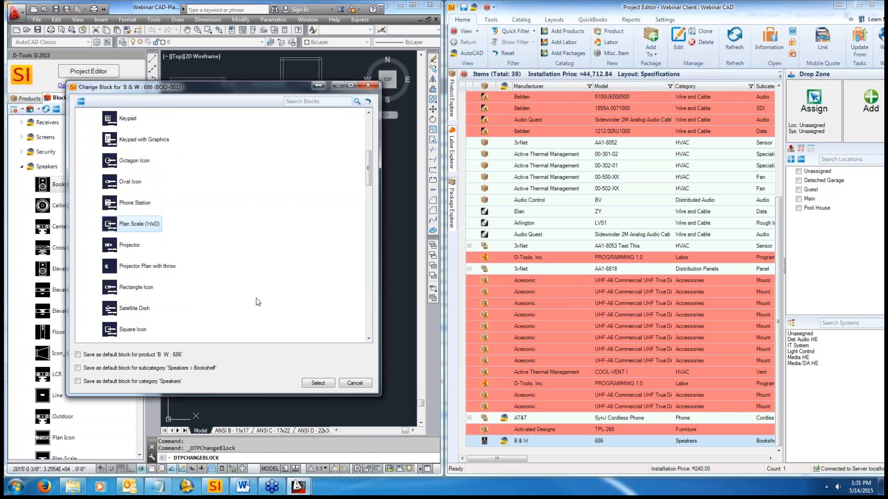
click(317, 383)
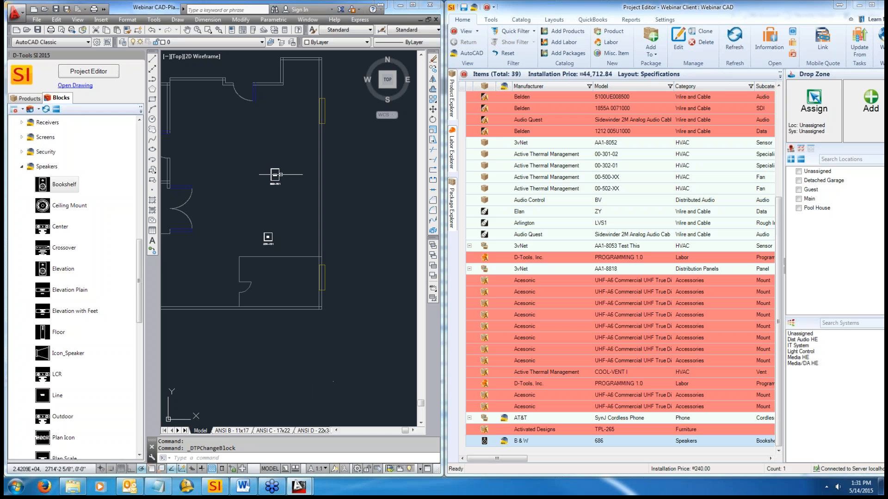
- Set the B & W 686 product's width to 15 in. and depth to 30 in. in its specifications and save it
click(278, 174)
scroll(278, 175, up, 6)
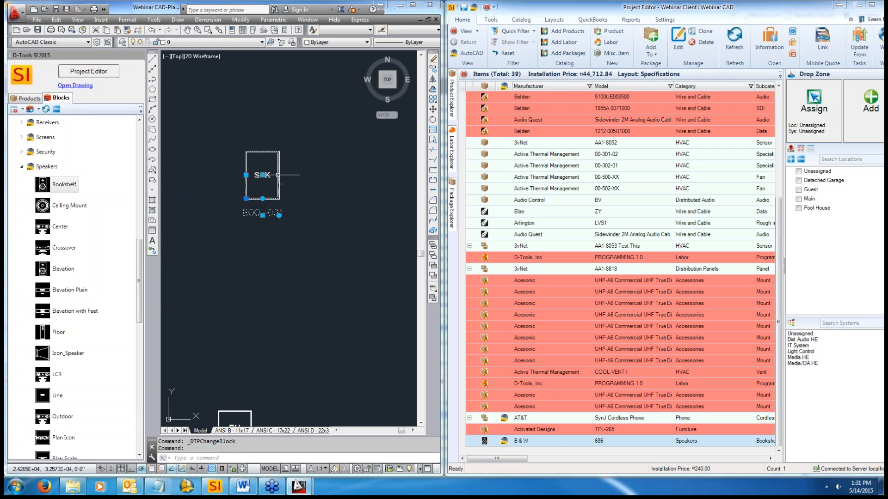
double_click(556, 440)
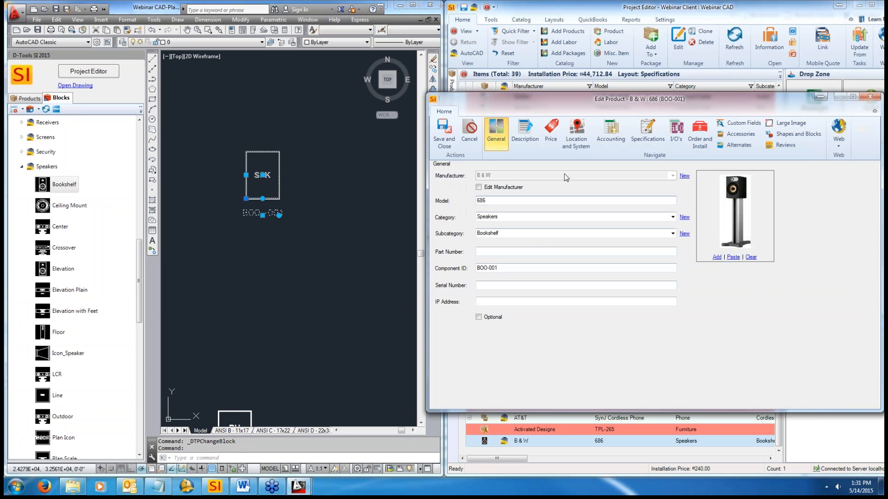
click(656, 130)
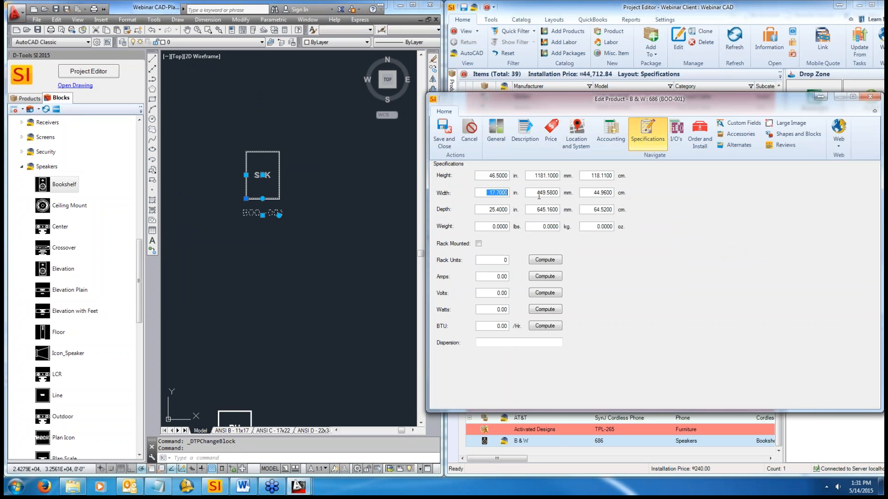
text(1530.)
click(444, 129)
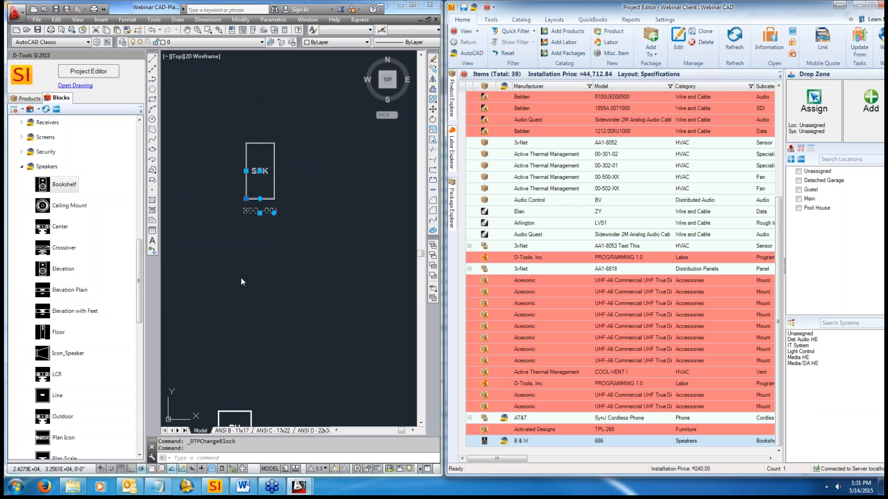
- Try changing the speaker and phone blocks together to the Intercom general plan block, and undo the change
scroll(237, 324, down, 3)
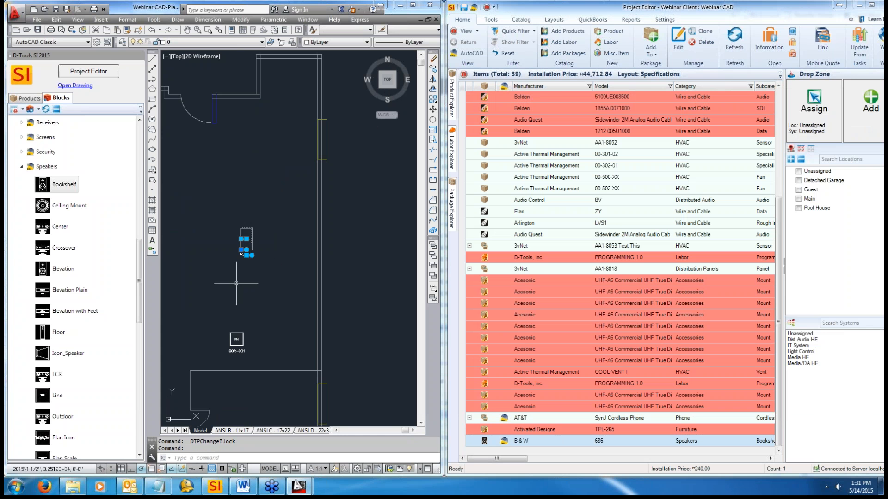
click(239, 334)
right_click(239, 333)
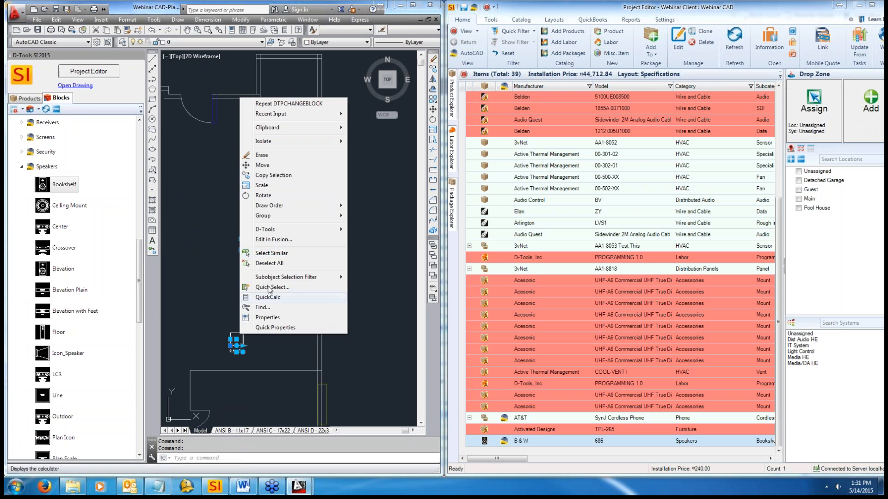
mouse_move(280, 232)
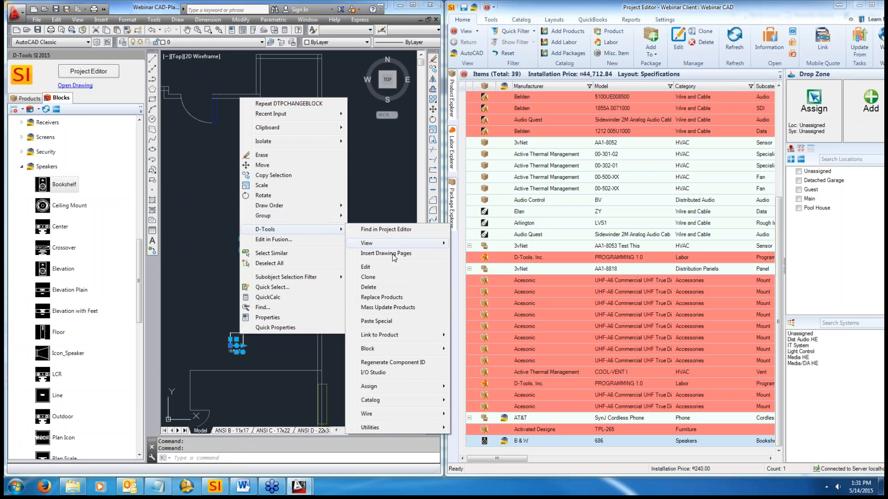
mouse_move(390, 350)
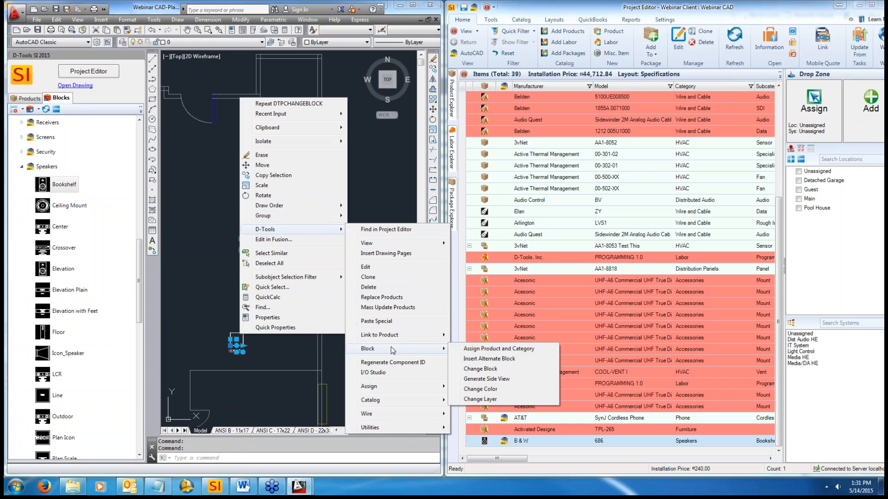
click(480, 371)
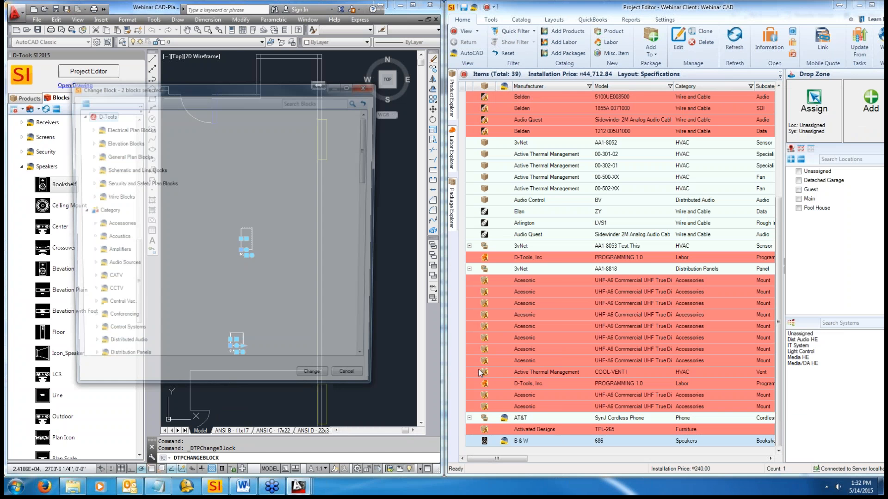
drag(368, 158, 345, 149)
click(89, 156)
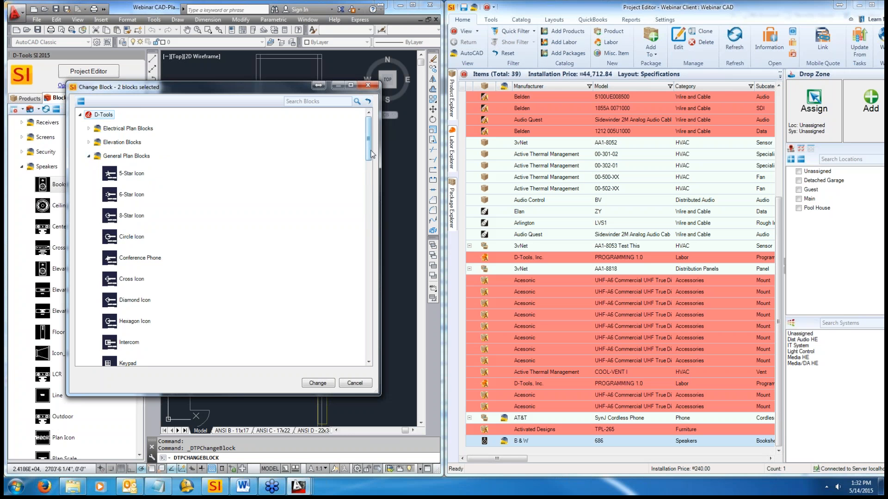
drag(368, 154, 368, 173)
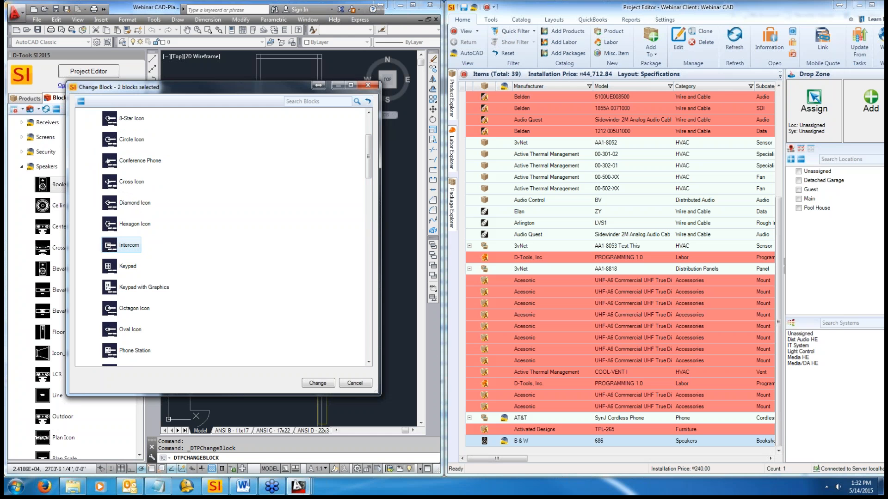
click(317, 383)
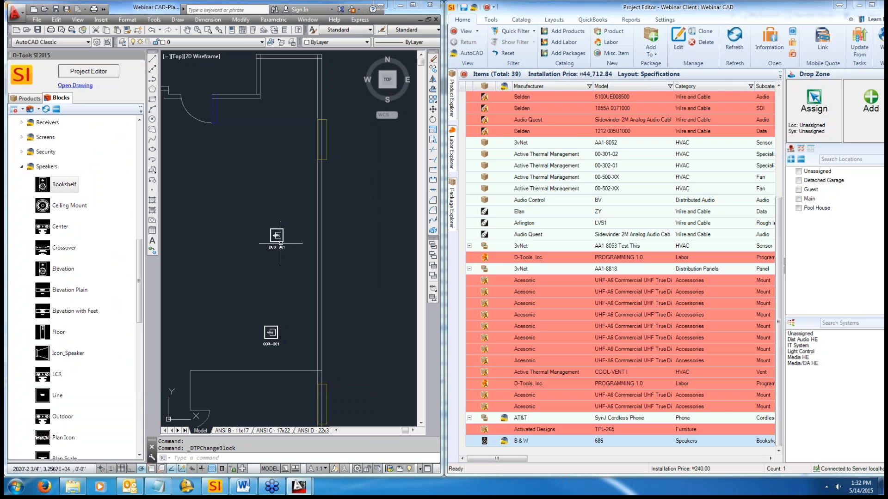
key(ctrl+z)
key(Escape)
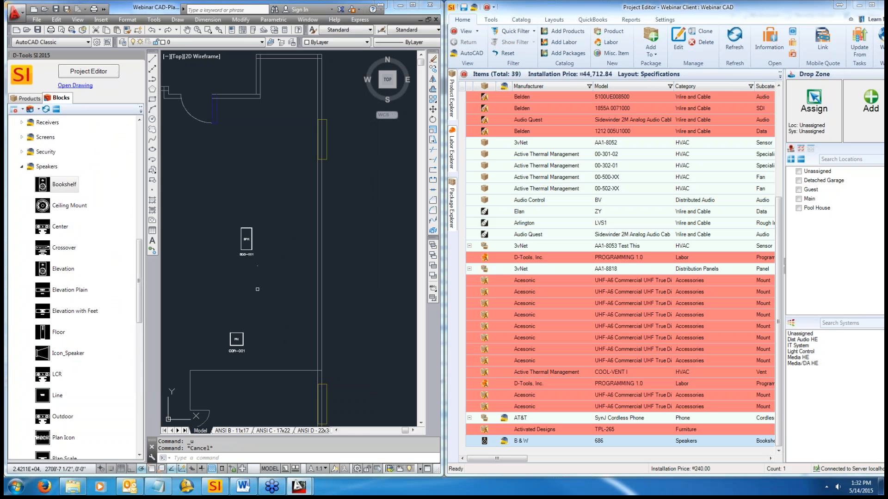
- Change only the AT&T SynJ Cordless Phone's block to Intercom from the D-Tools General Plan Blocks
click(248, 307)
click(240, 336)
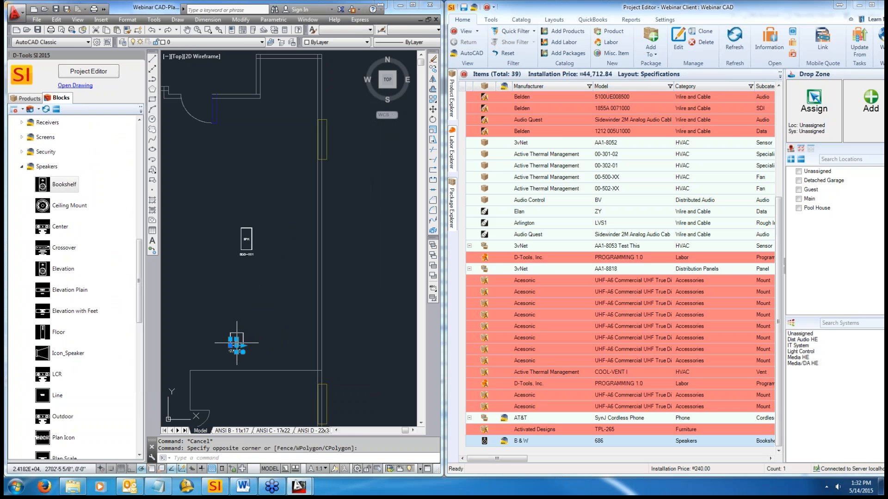
right_click(237, 344)
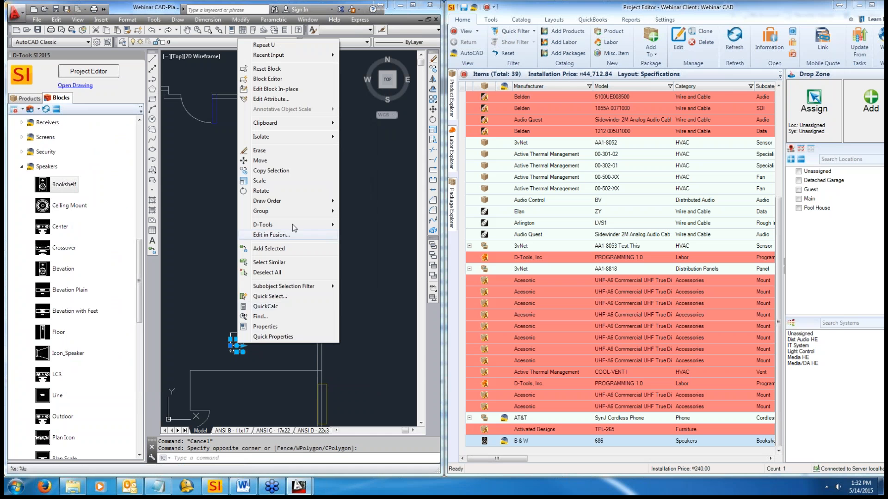
mouse_move(305, 225)
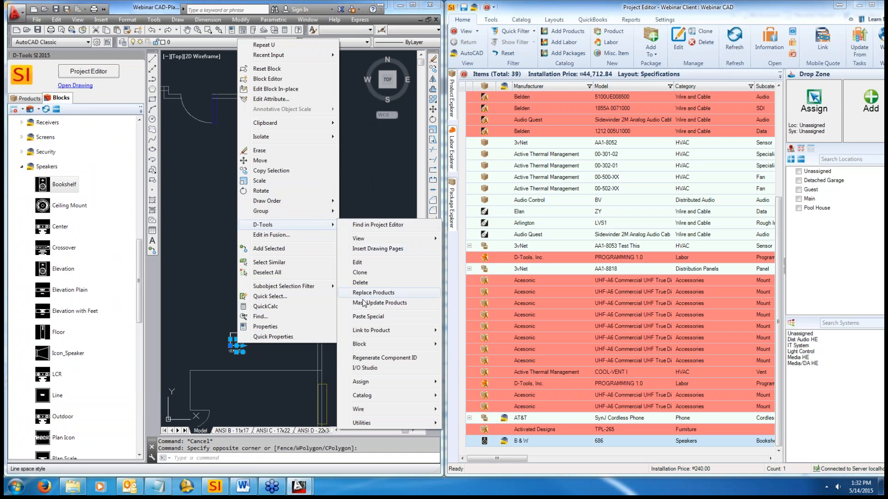
mouse_move(403, 343)
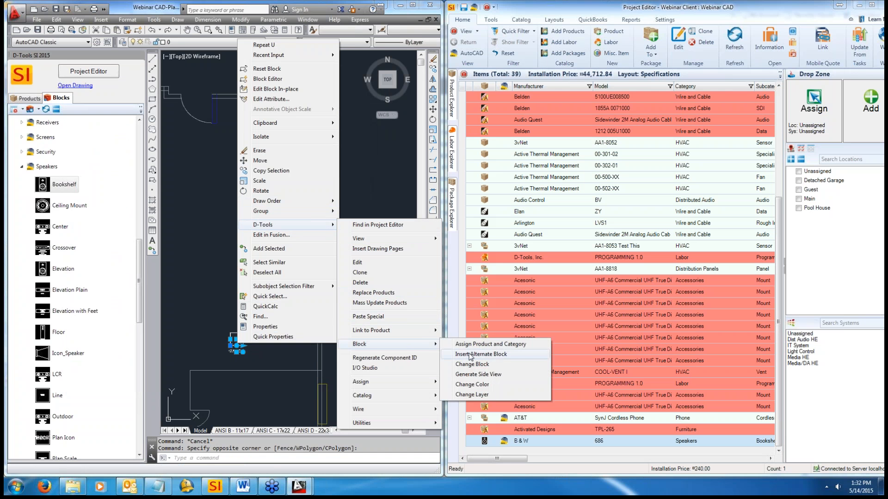
click(476, 366)
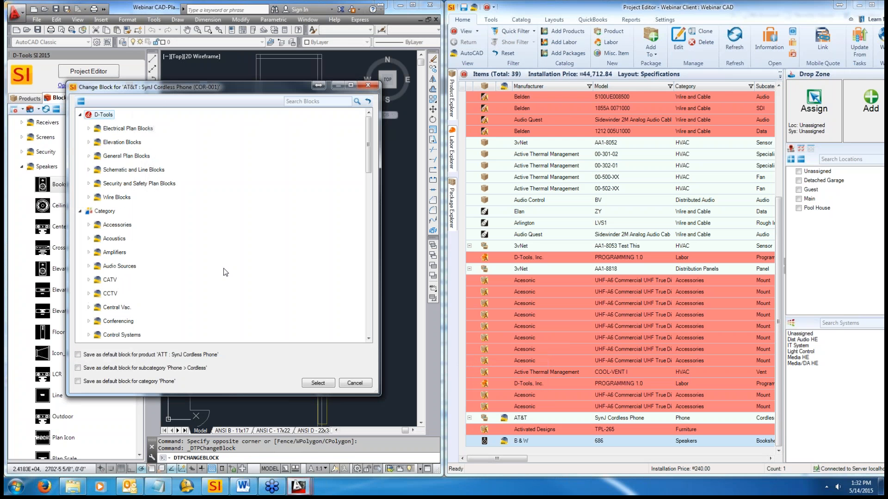
click(88, 156)
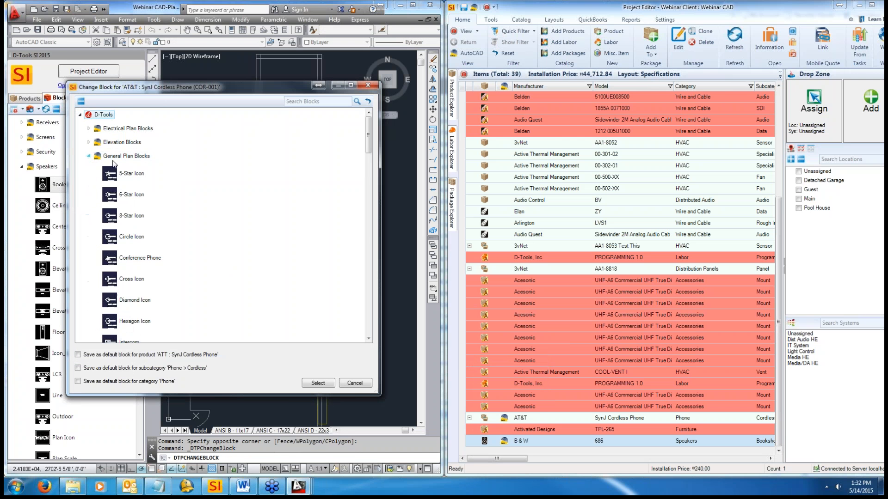
drag(370, 147, 370, 198)
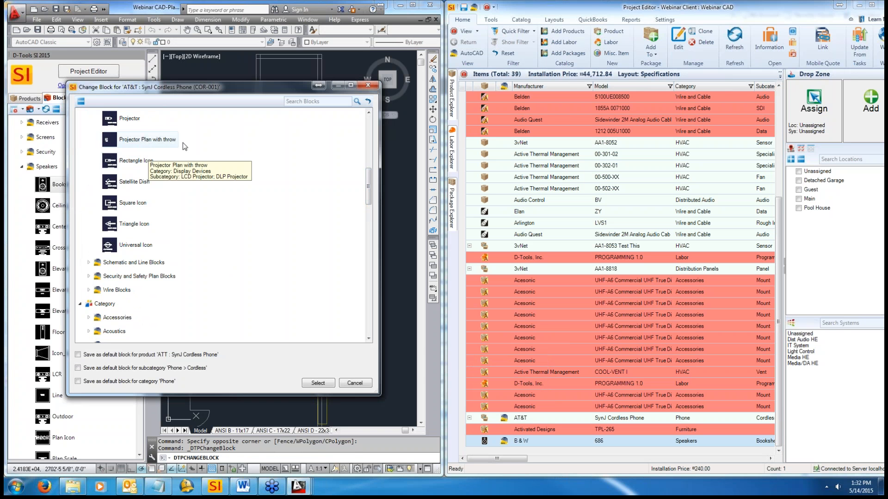
drag(373, 185, 373, 174)
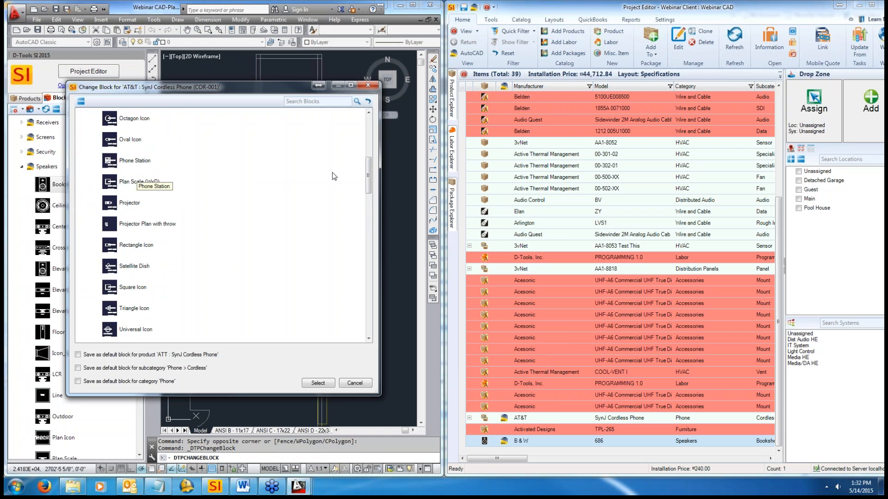
drag(369, 179, 369, 168)
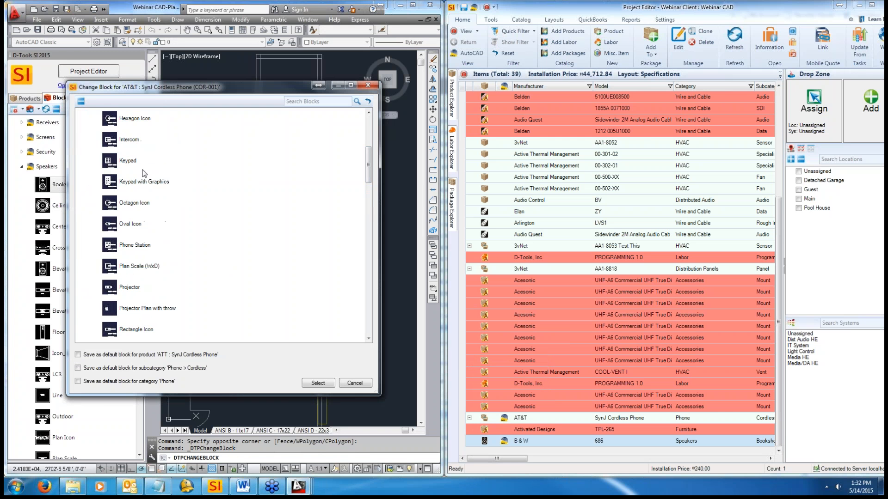
click(319, 384)
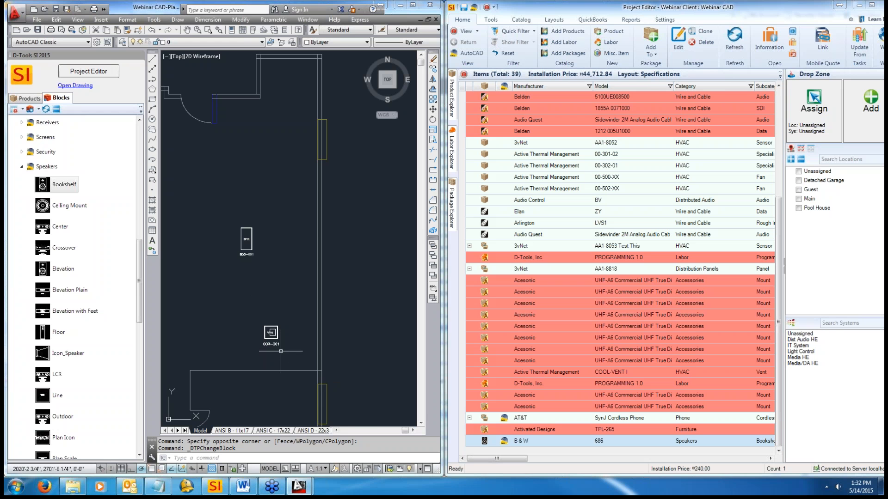
scroll(279, 340, up, 3)
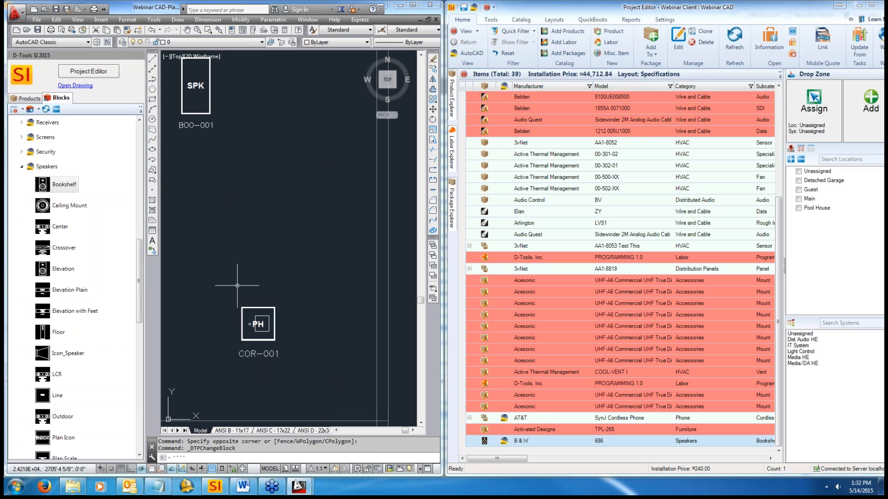
scroll(237, 285, down, 6)
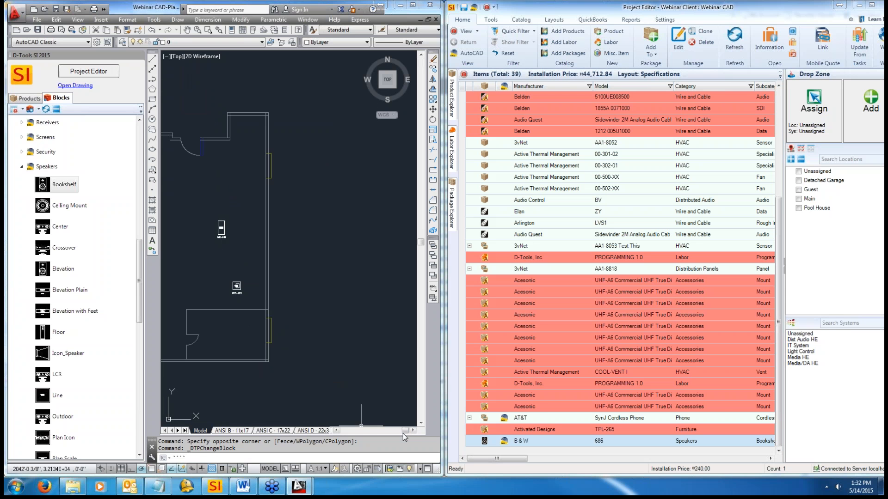
- Erase the AT&T SynJ Cordless Phone block from the floor plan and place the product on the plan again
drag(407, 433, 403, 433)
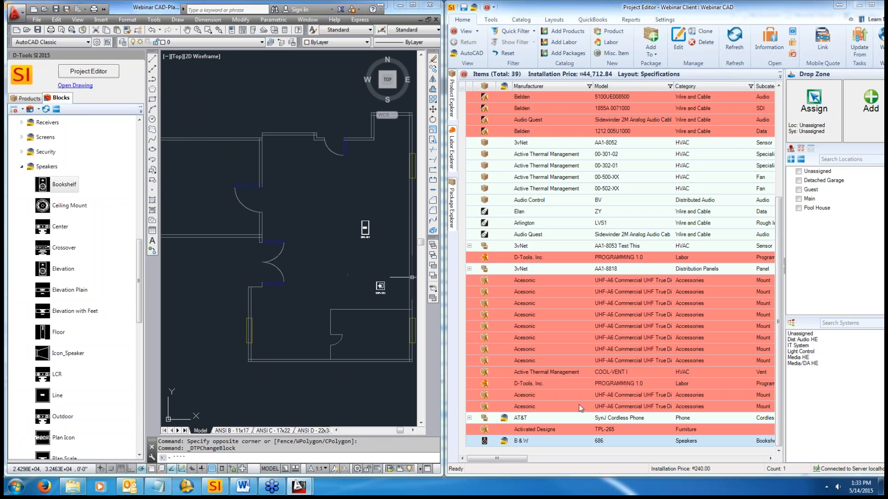
click(533, 418)
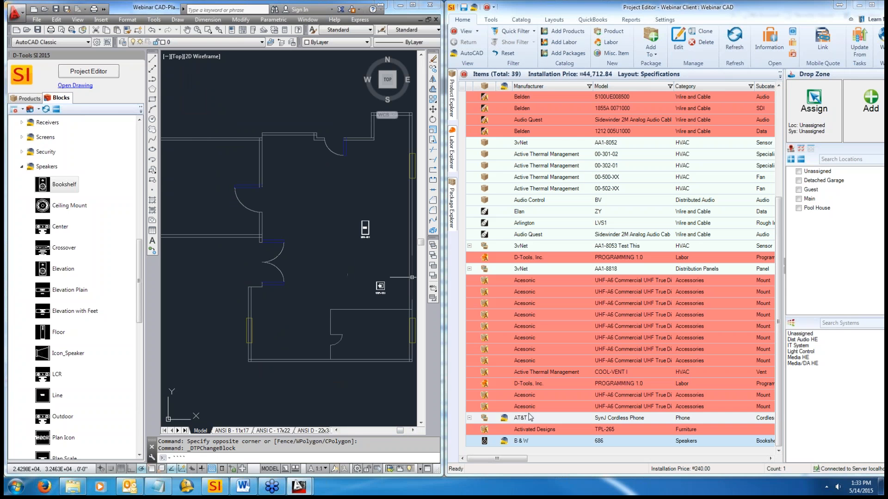
click(381, 286)
key(Delete)
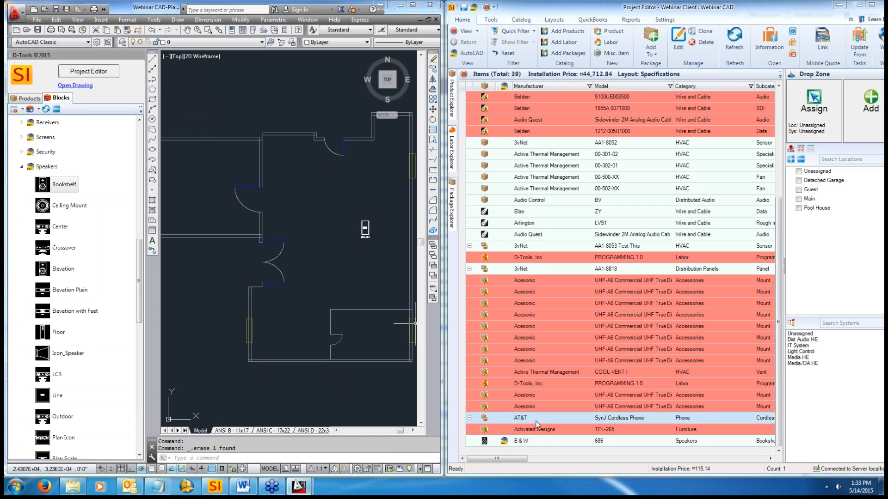
drag(538, 422, 365, 284)
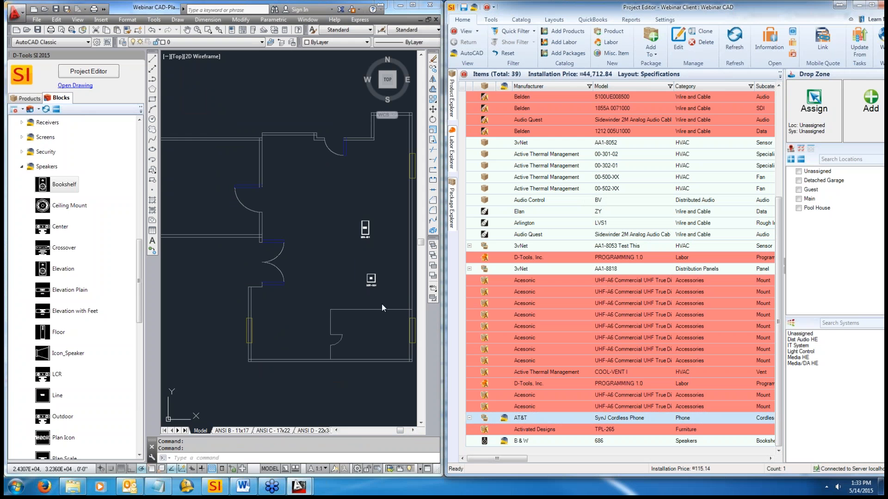
- Delete the AT&T SynJ Cordless Phone from the project's item list
right_click(527, 417)
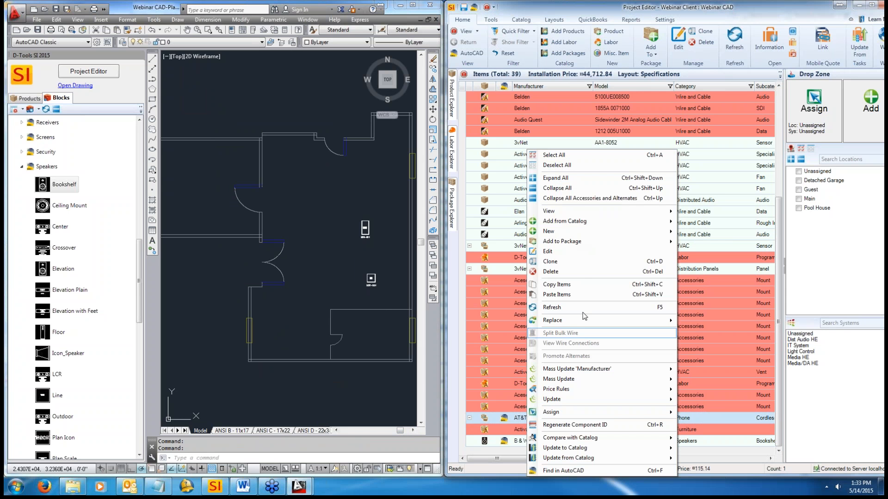
click(587, 271)
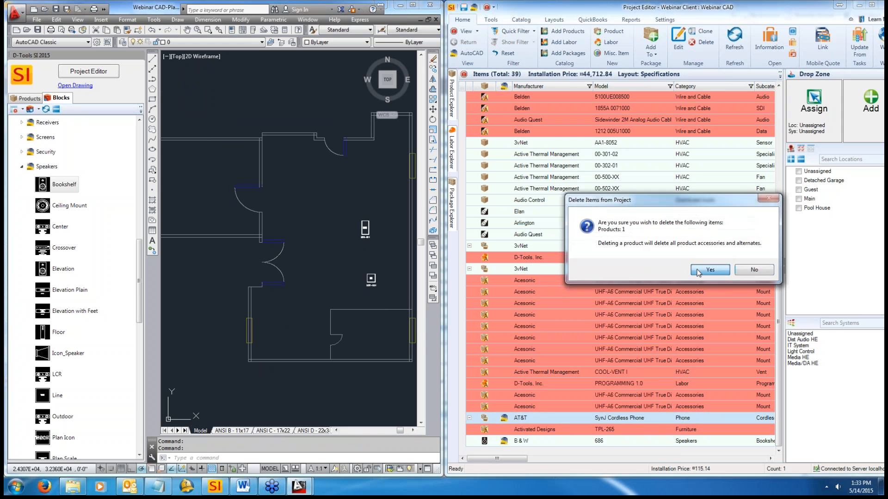
click(707, 272)
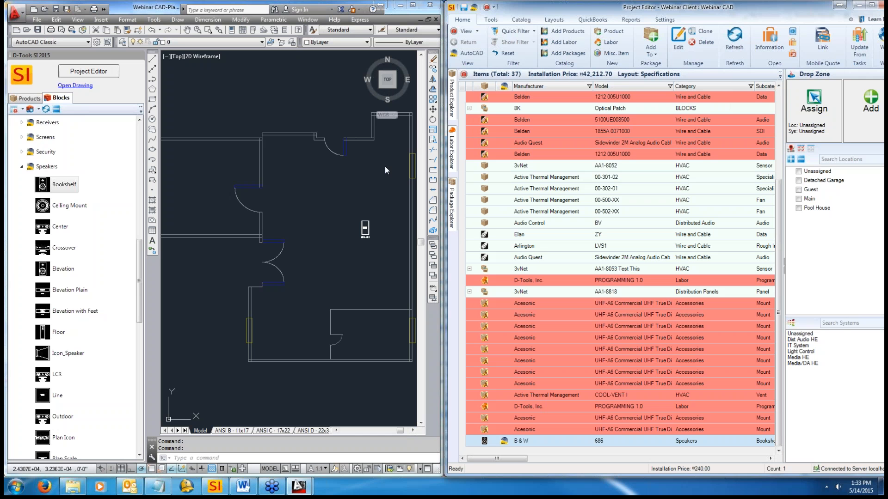
- Close the plan drawing with its changes saved, and open Webinar CAD-Elevation1.dwg from the project's files in D-Tools SI Project Explorer
click(436, 20)
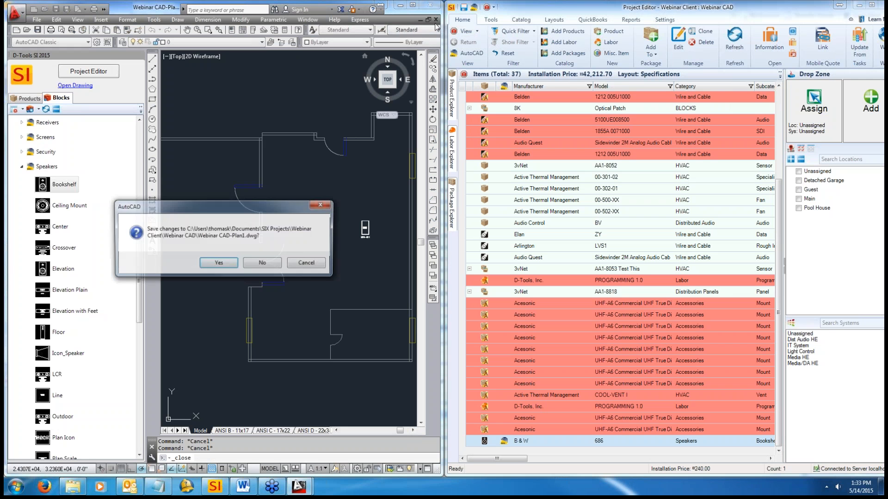
click(229, 266)
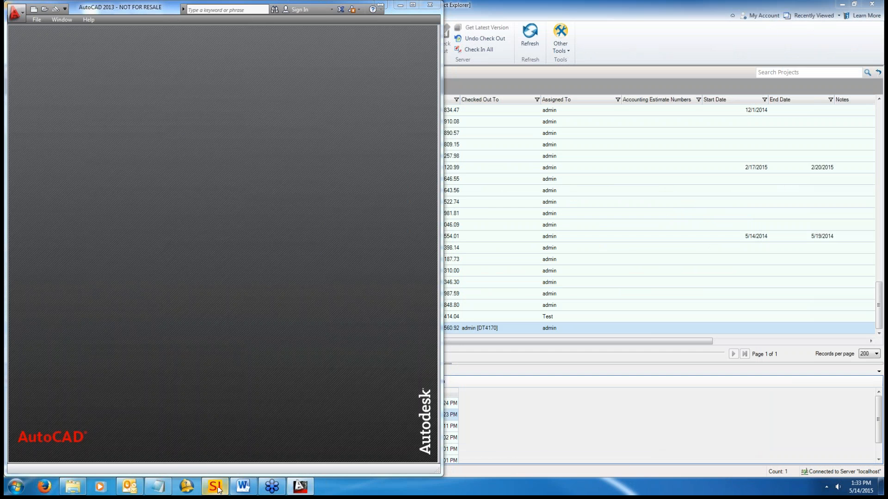
click(541, 442)
click(290, 427)
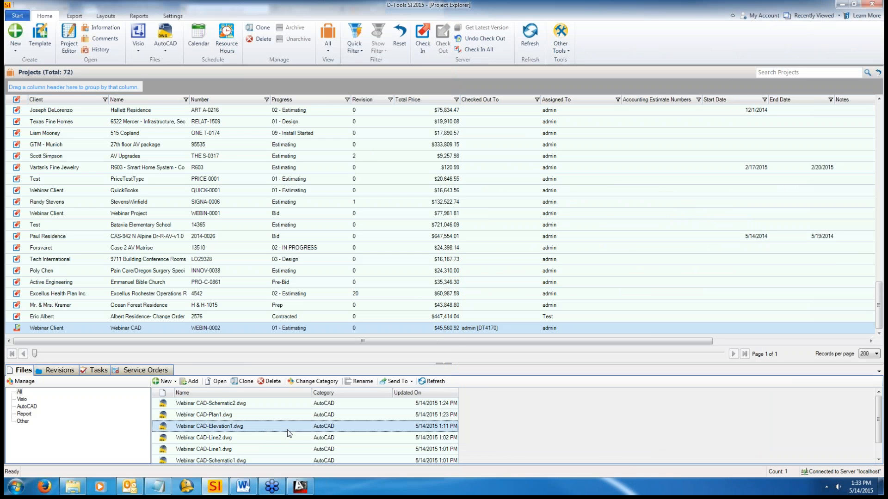
click(219, 382)
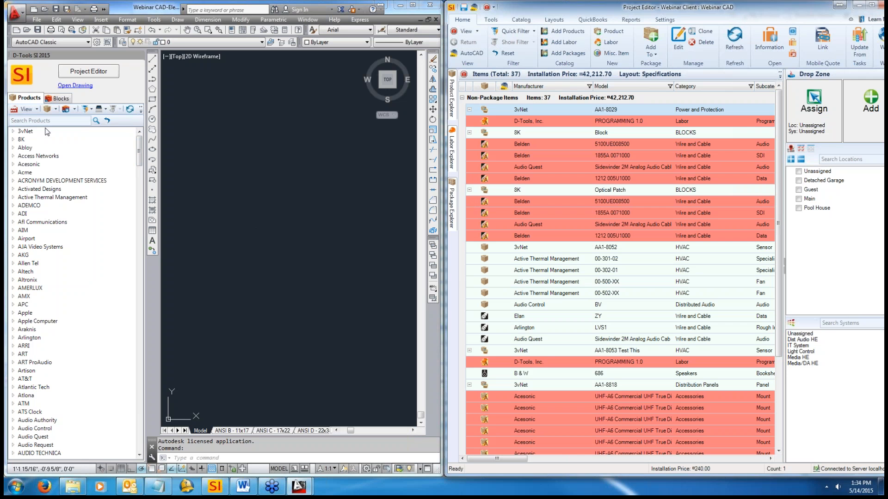
- Group the product catalog by category and place the Middle Atlantic Products UFAF-2 from Equipment Rack in the elevation drawing
click(26, 111)
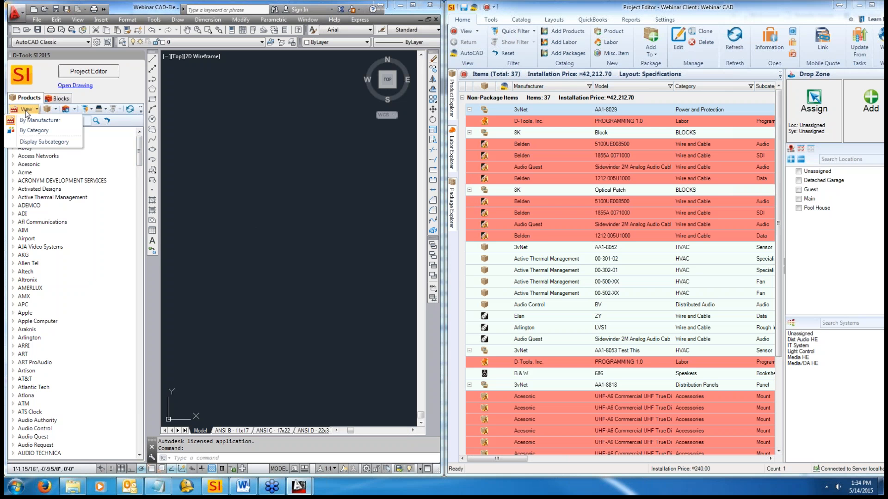
click(29, 131)
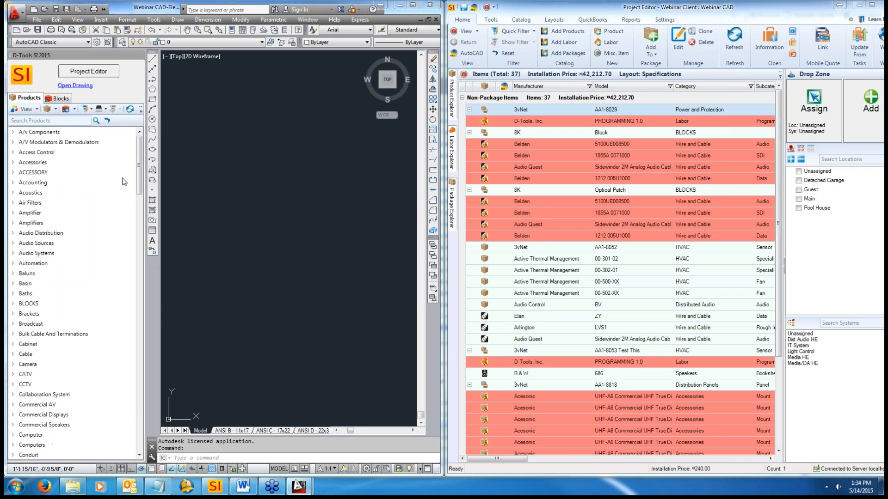
drag(138, 165, 139, 260)
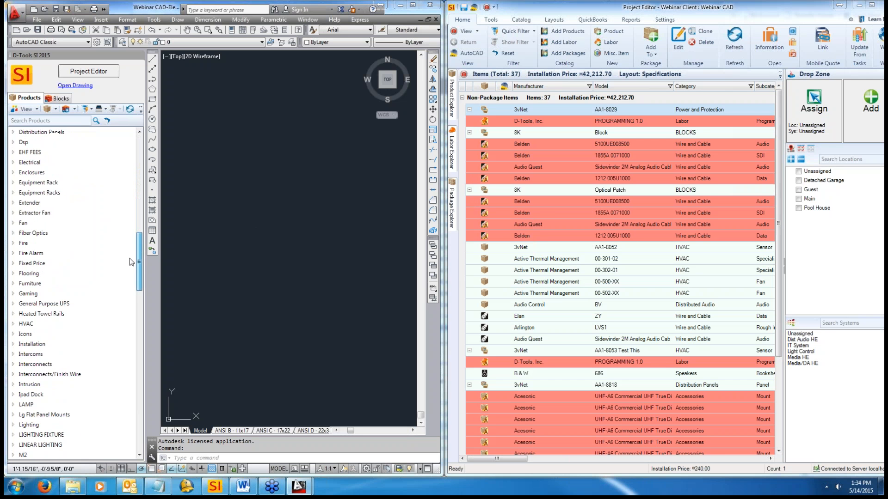
click(13, 183)
click(21, 193)
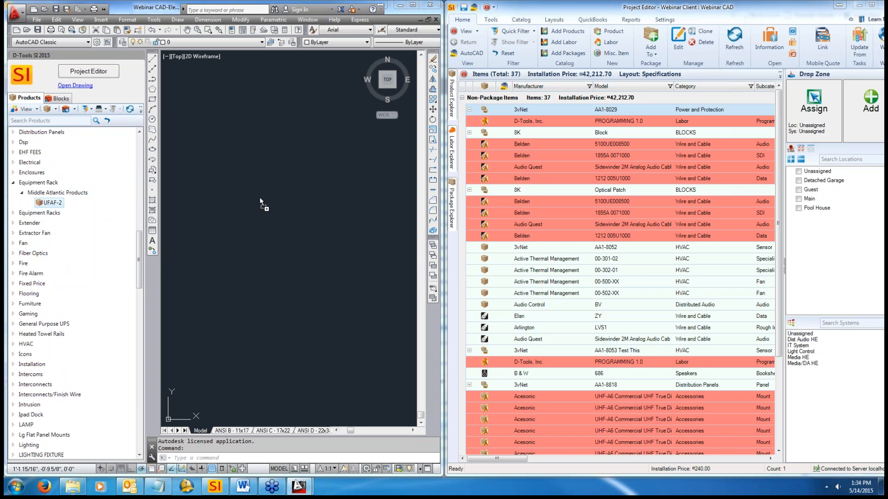
drag(259, 197, 259, 197)
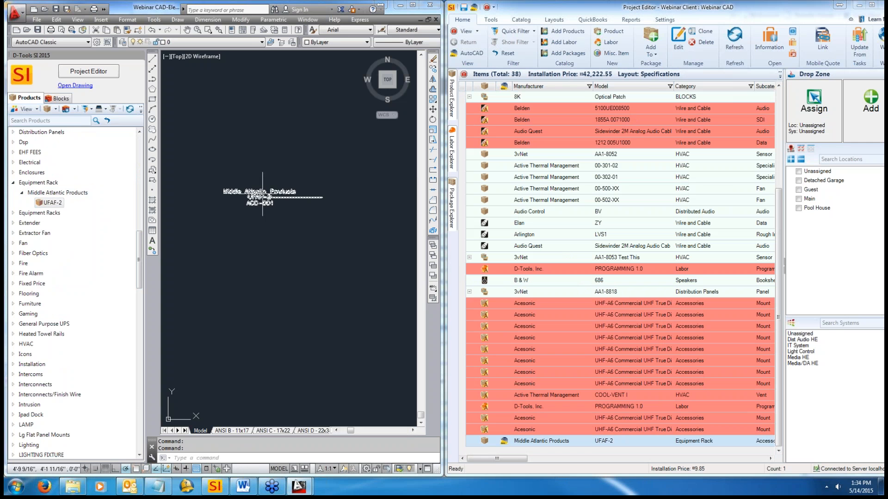
- Place the Middle Atlantic Products 2-10M from Equipment Racks in the elevation drawing and erase the UFAF-2 block
click(14, 213)
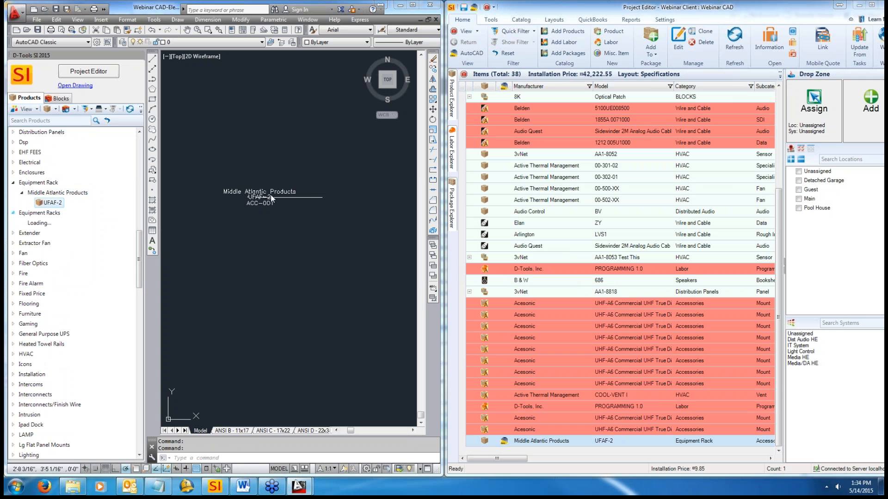
click(259, 198)
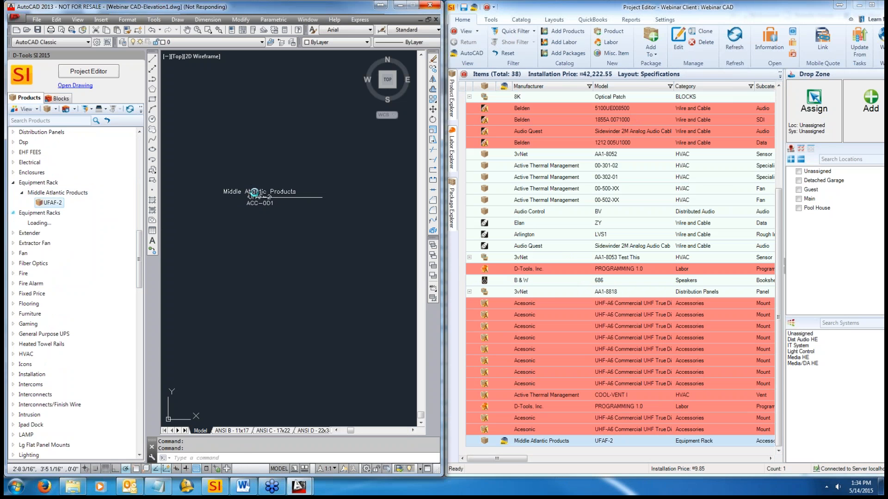
click(163, 215)
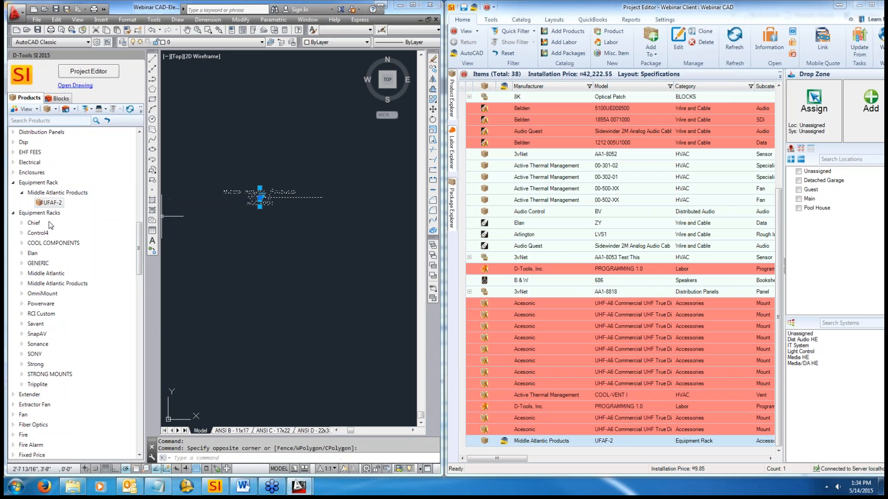
click(21, 274)
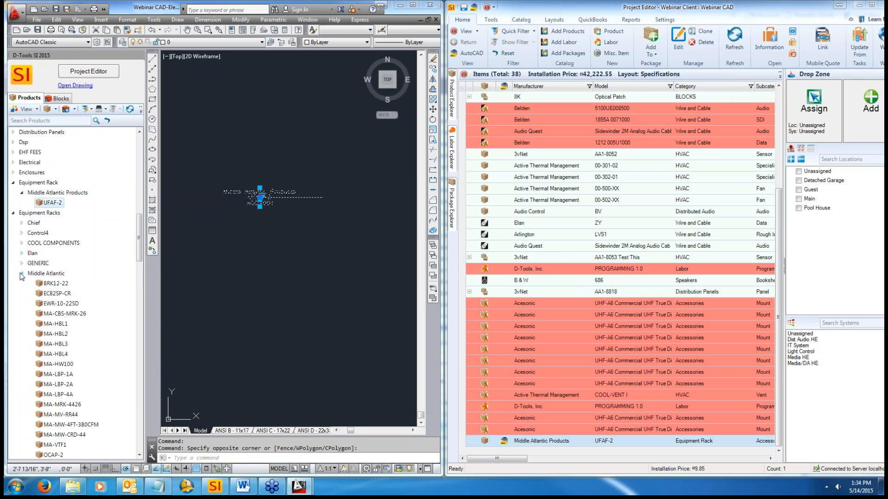
click(21, 273)
click(22, 283)
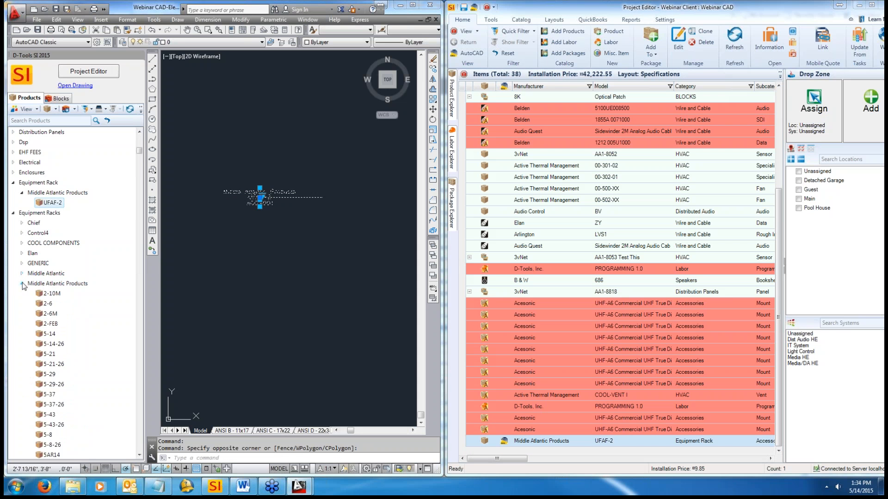
drag(48, 293, 282, 286)
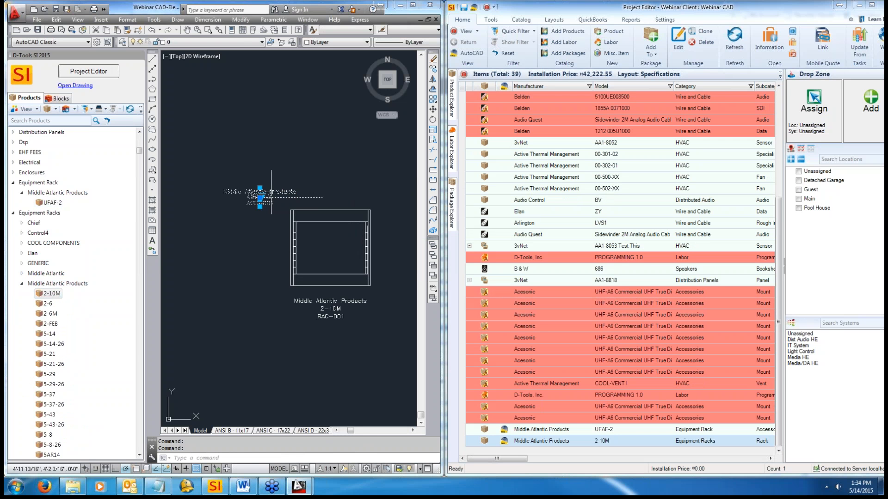
key(Delete)
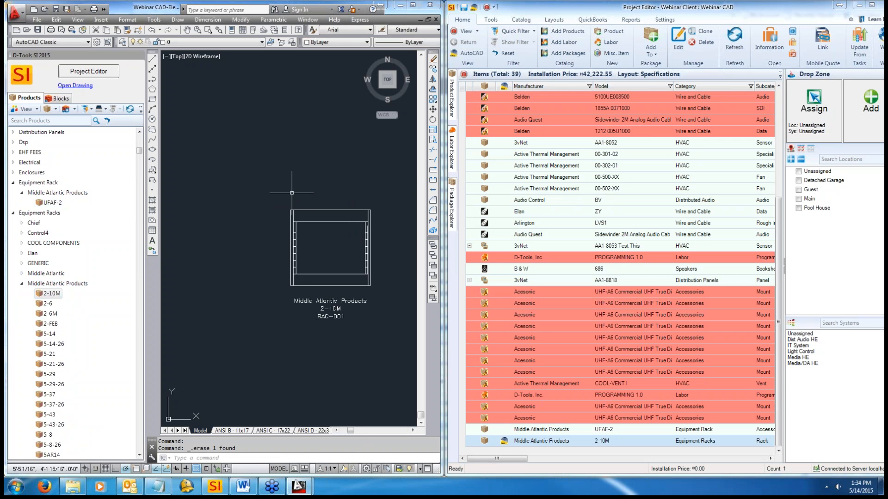
- Set the 2-10M rack's height to 35 in. in its product specifications and save it
click(335, 216)
click(317, 199)
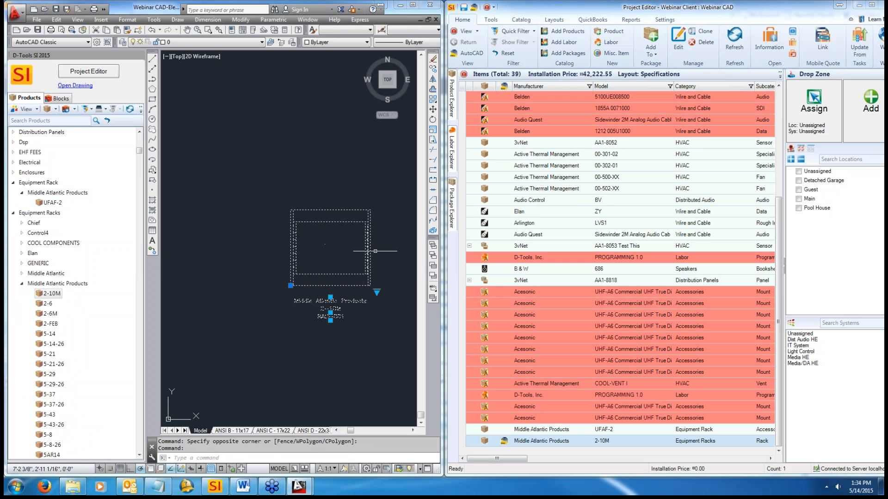
click(535, 442)
double_click(535, 442)
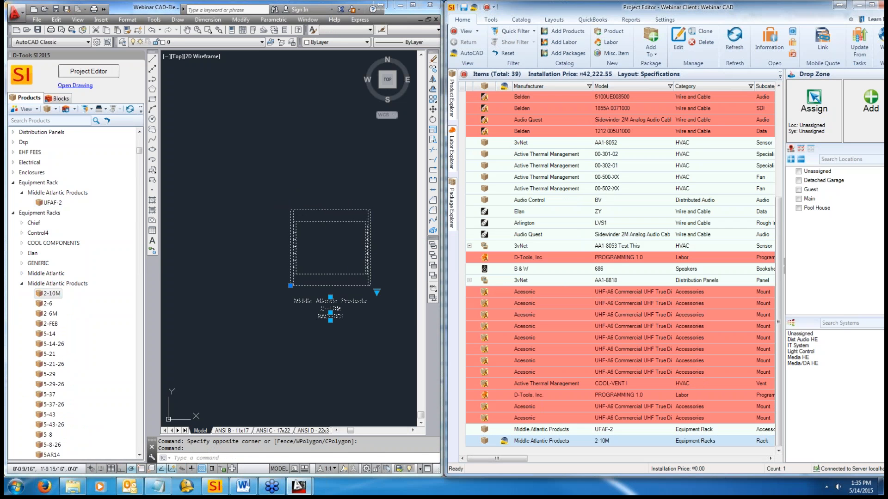
click(640, 131)
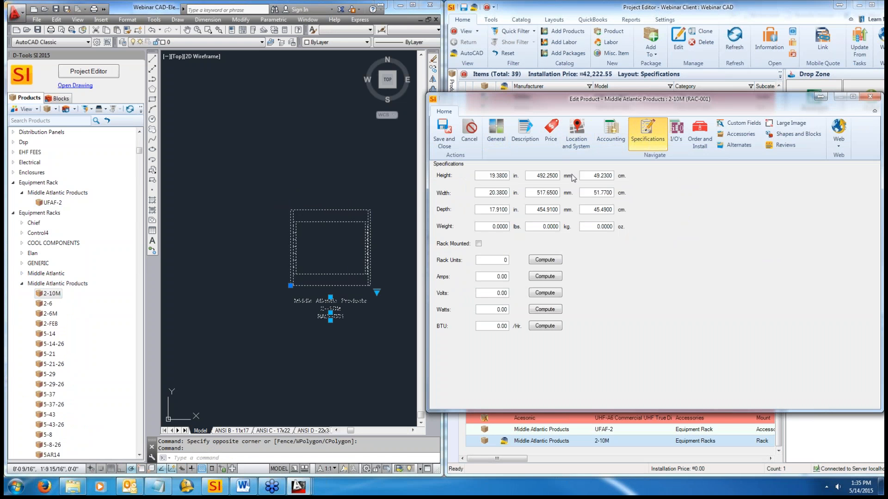
double_click(484, 194)
double_click(491, 176)
text(35.)
click(443, 132)
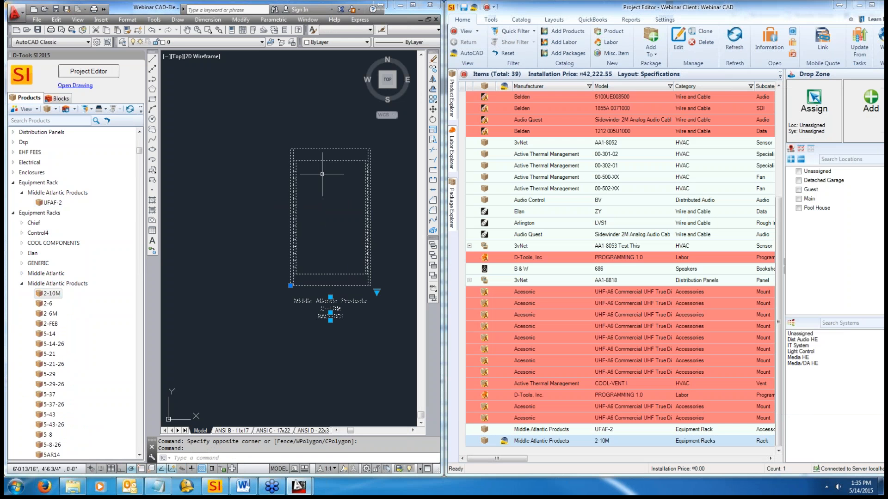
key(Escape)
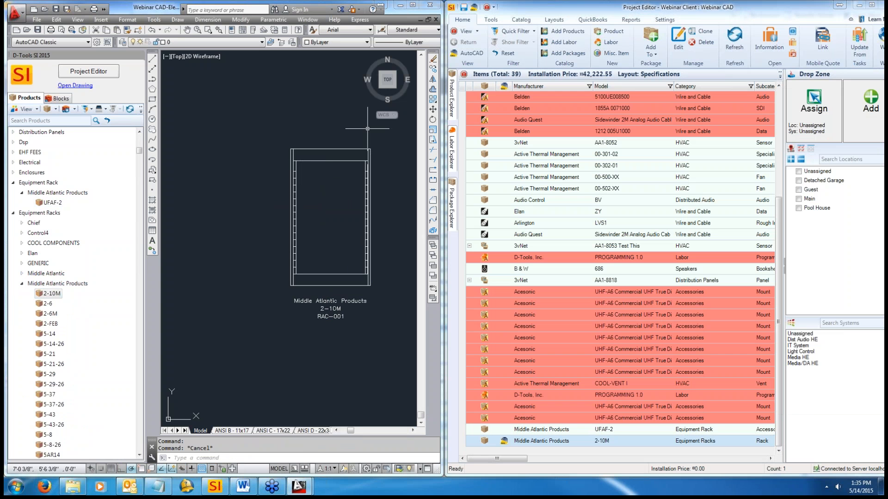
- Place the project's 3vNet AA1-8818 distribution panel beside the rack in the elevation and check its block attributes
click(21, 284)
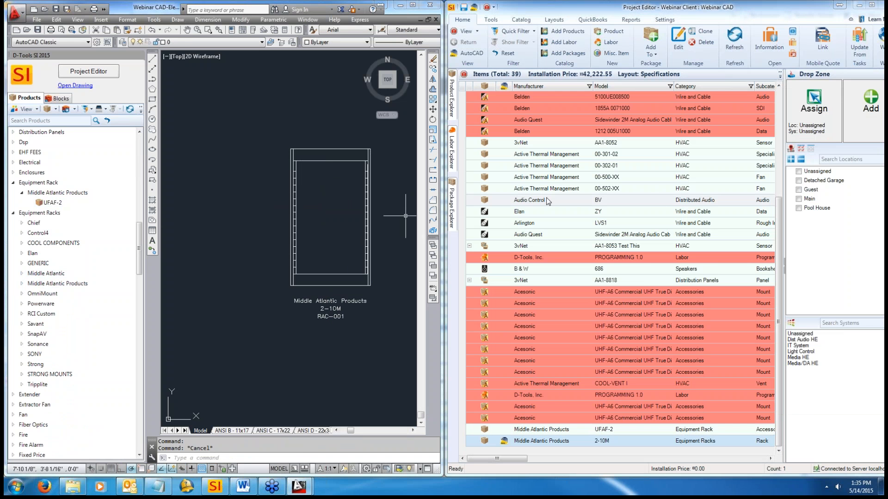
click(700, 281)
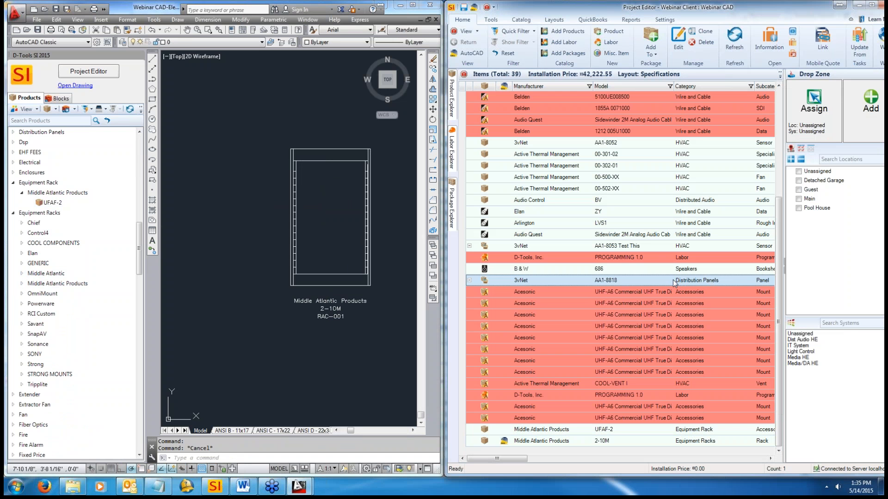
drag(263, 180, 263, 180)
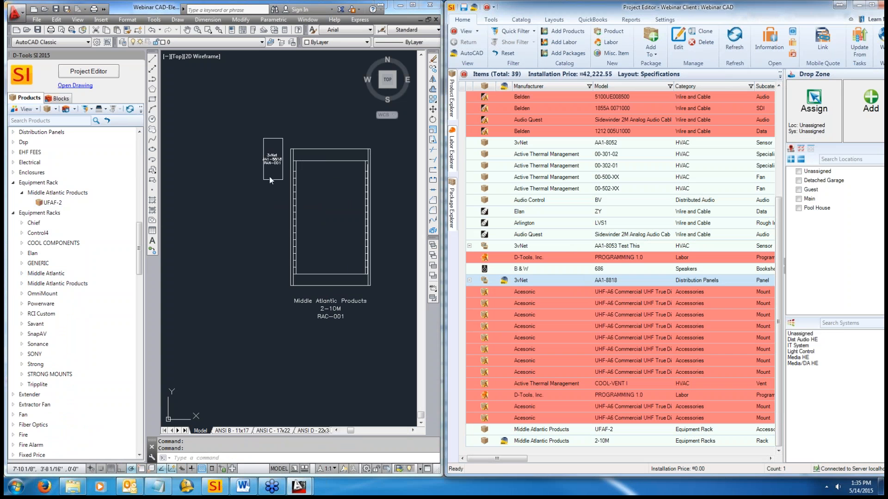
double_click(265, 178)
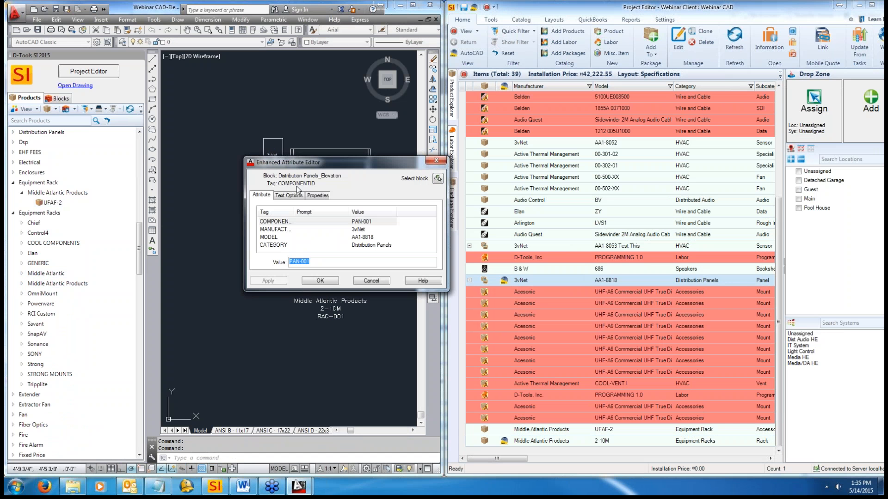
click(379, 280)
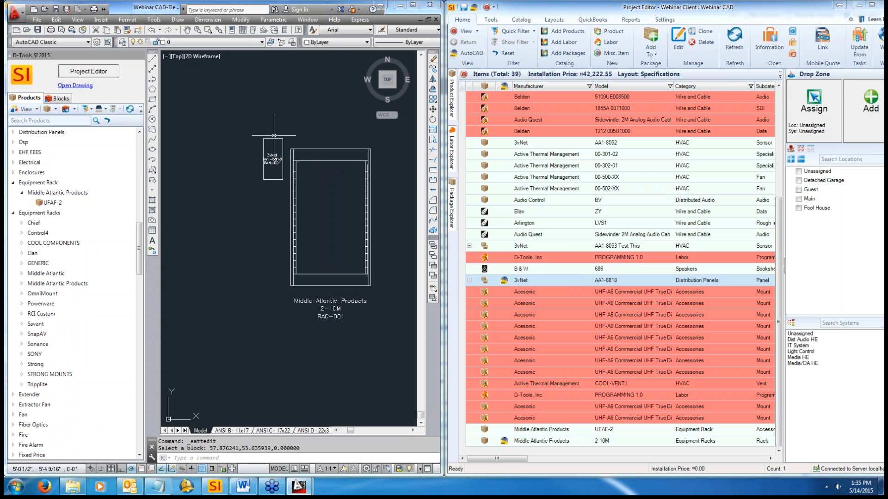
- Move the 3vNet AA1-8818 block by its lower-left corner into the rack, against the left rail near the rack's top
click(264, 180)
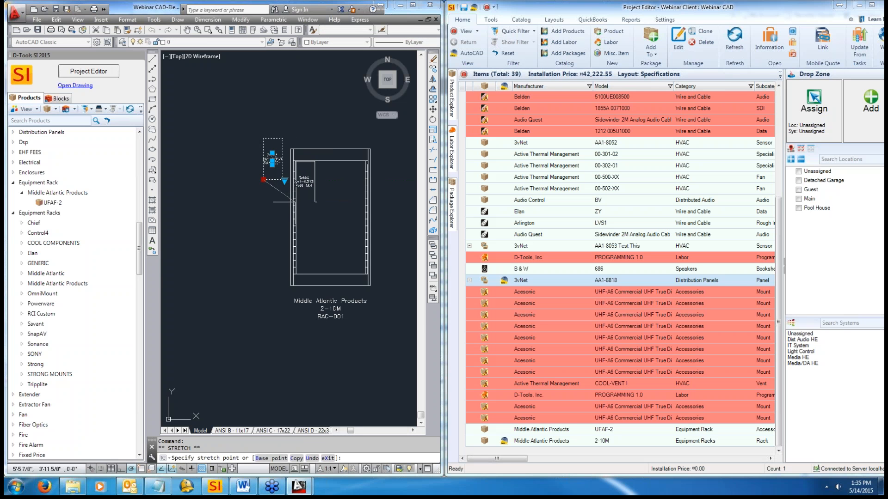
click(295, 202)
key(Escape)
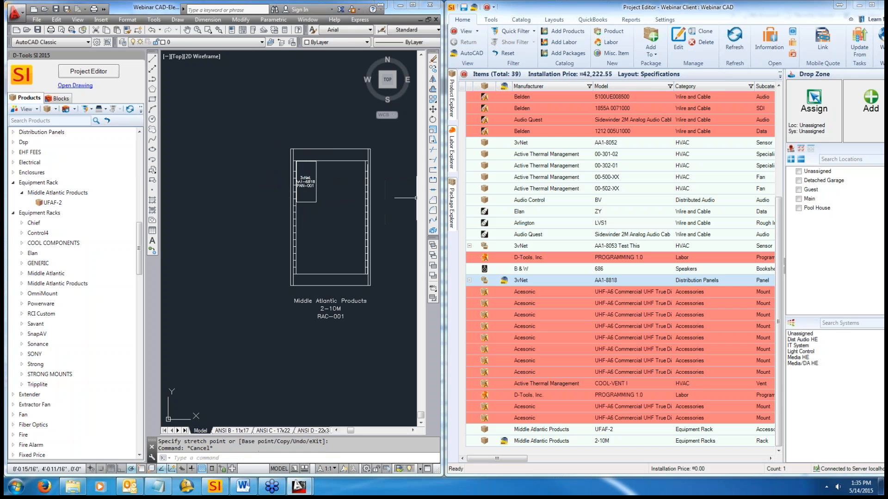
- Place the project's Active Thermal Management 00-500-XX fan in the rack elevation and move it clear of the distribution panel, toward the rack's lower right
drag(777, 223, 779, 112)
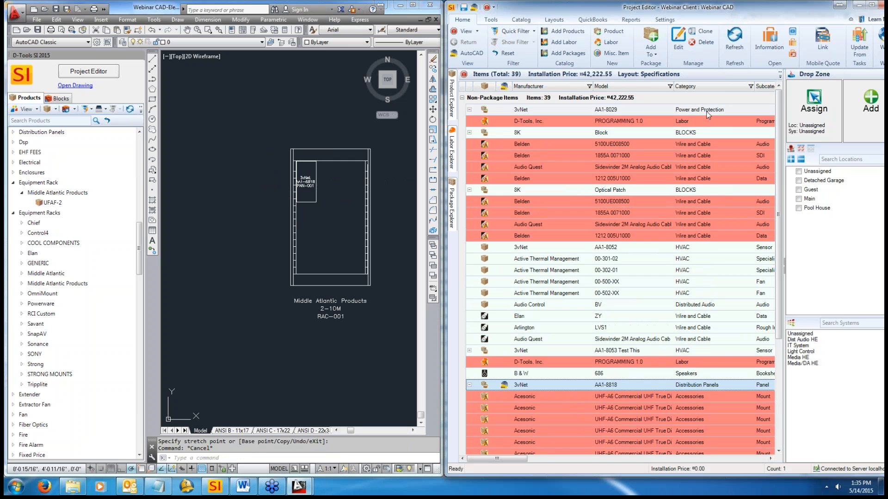
click(636, 279)
drag(637, 282, 319, 187)
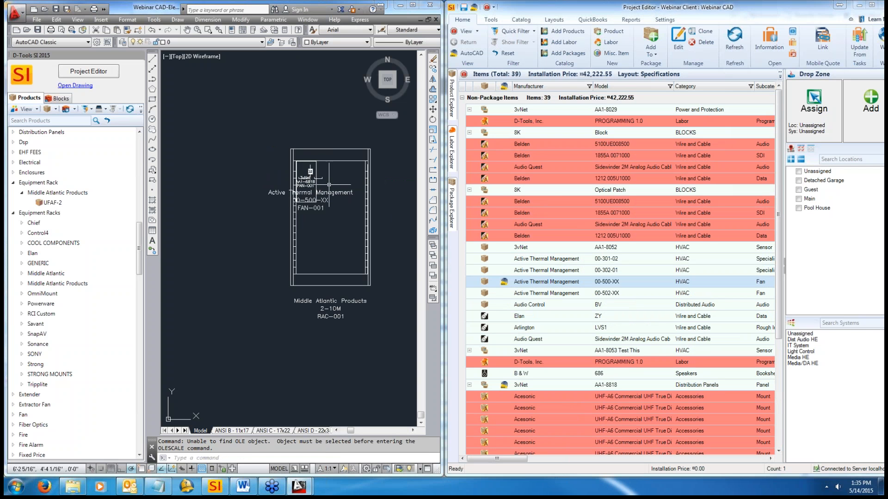
click(311, 172)
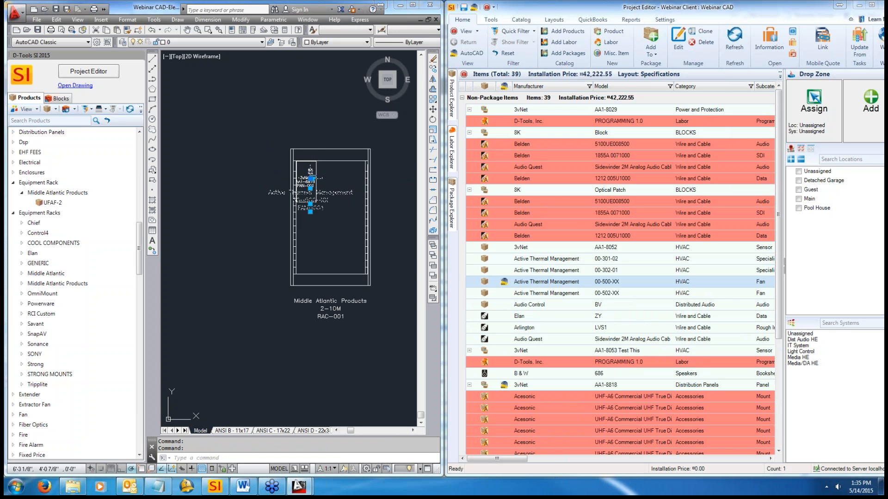
click(349, 225)
click(349, 226)
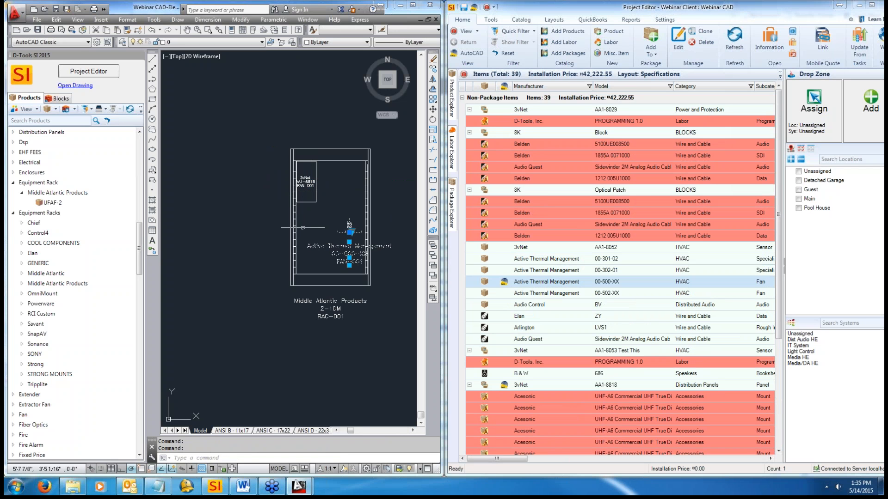
scroll(350, 225, up, 4)
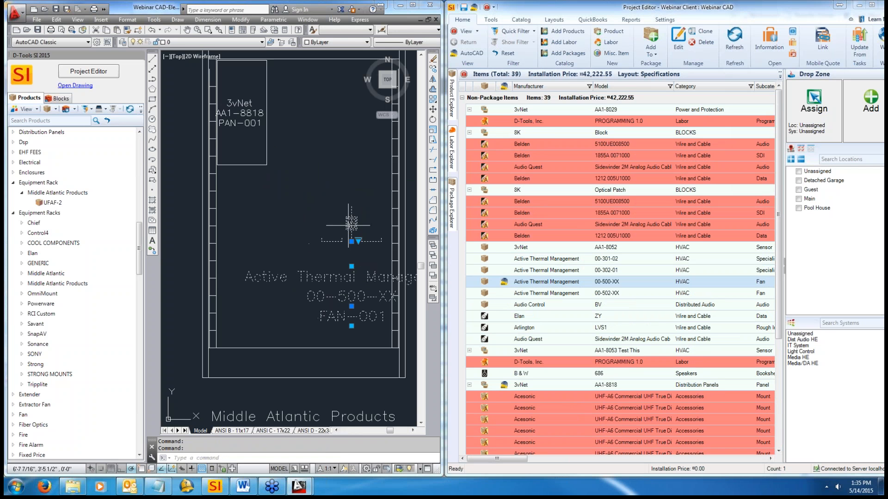
click(266, 145)
double_click(267, 144)
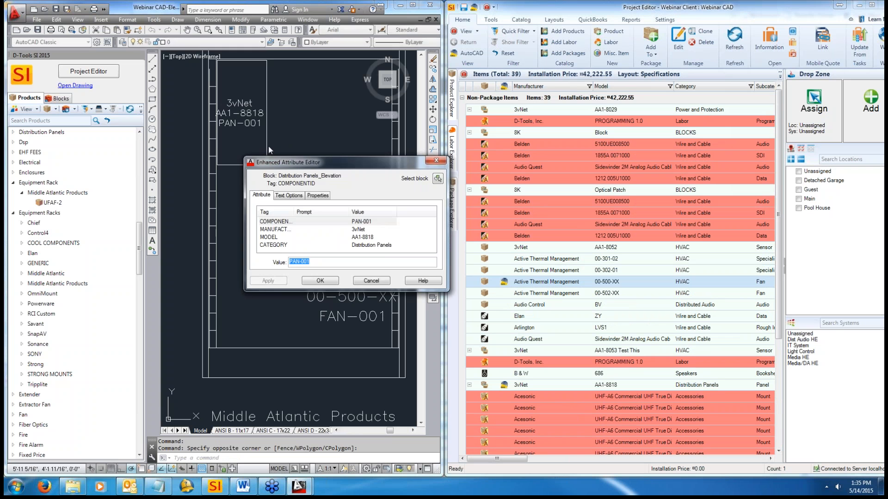
key(Escape)
- Move the 00-500-XX fan block up beside the lower right corner of the AA1-8818 distribution panel
click(351, 225)
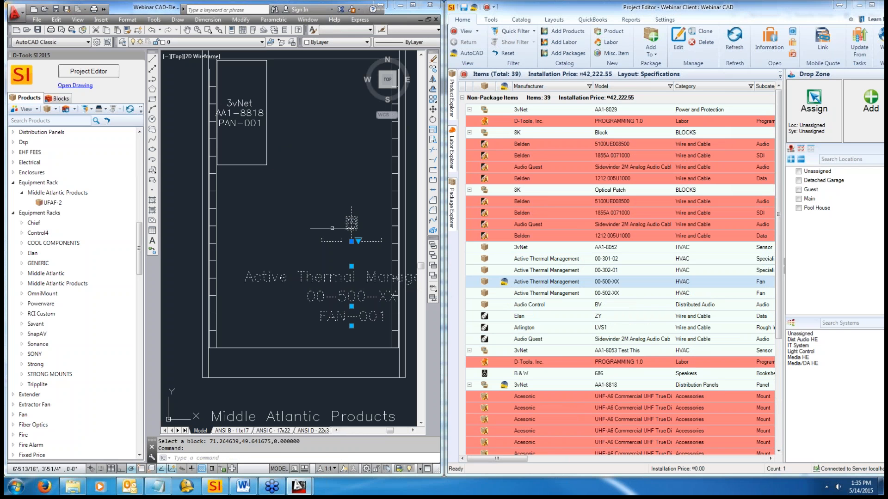
click(351, 240)
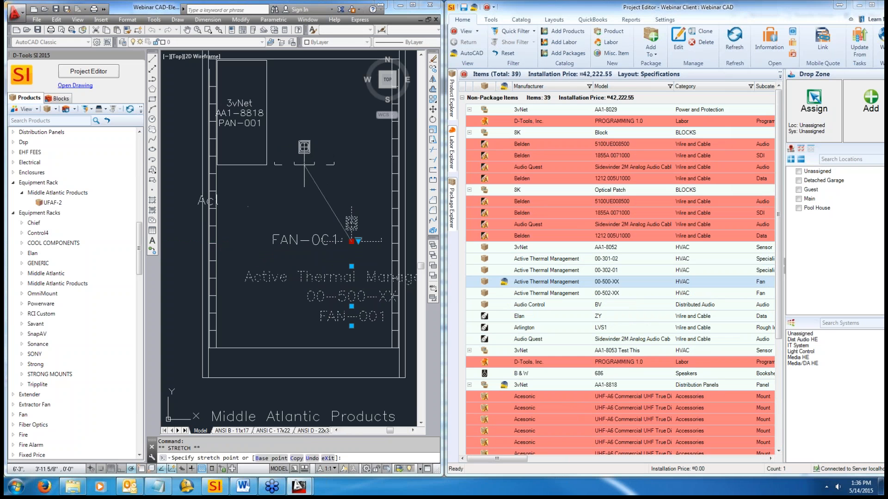
click(296, 147)
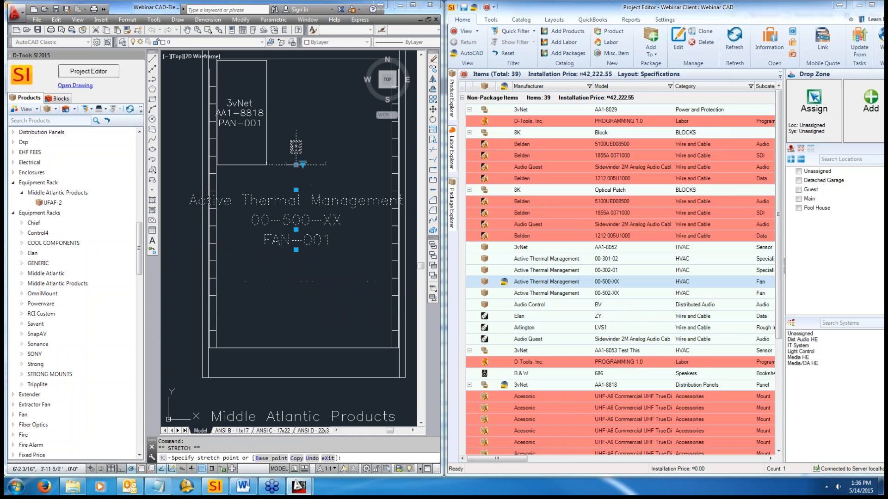
key(Escape)
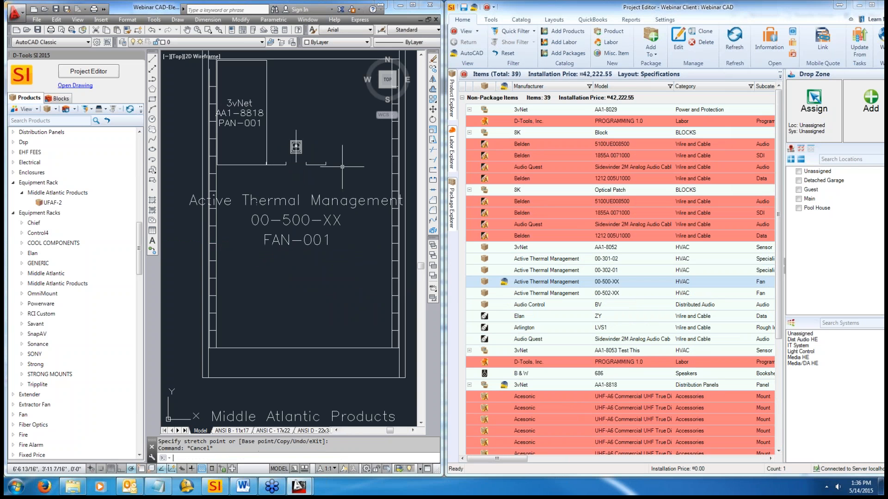
- Set the 00-500-XX fan to Rack Mounted Component Hide All Labels and move it beside the distribution panel's upper right side
click(314, 204)
right_click(313, 203)
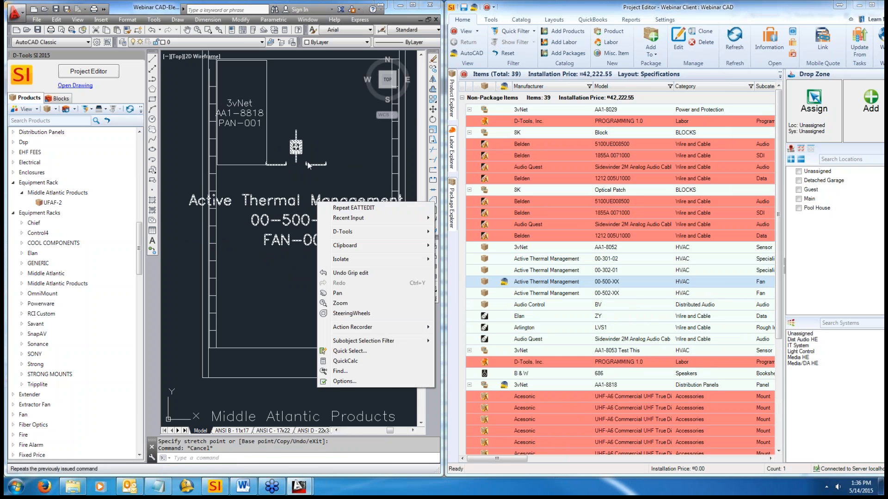
click(307, 181)
click(299, 161)
click(303, 165)
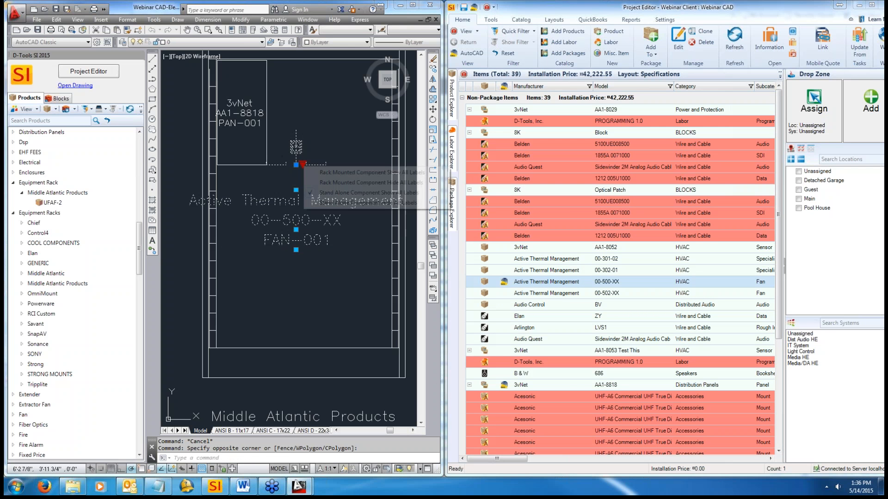
click(327, 183)
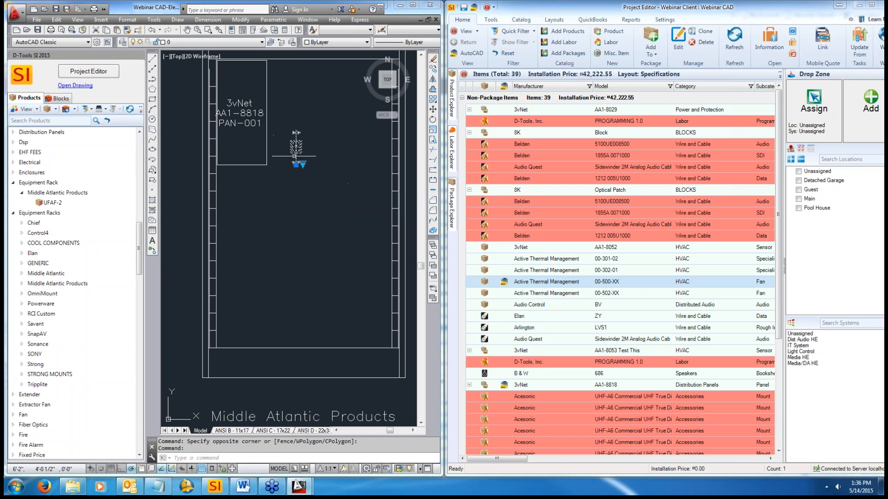
click(296, 164)
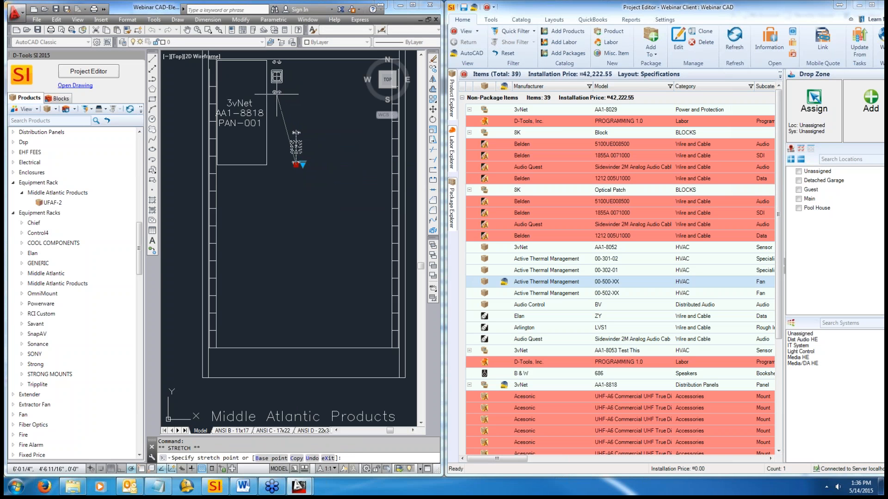
key(Escape)
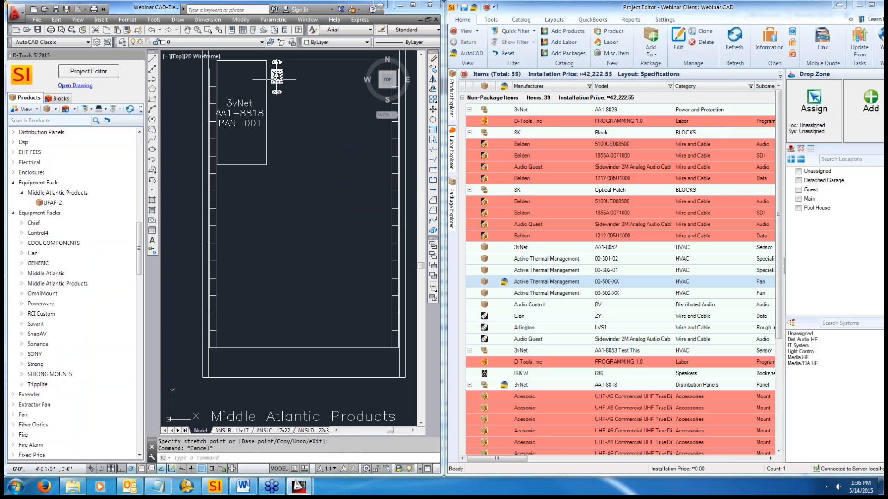
- Set the 3vNet AA1-8818 distribution panel block to Hide All Labels
click(265, 135)
click(271, 168)
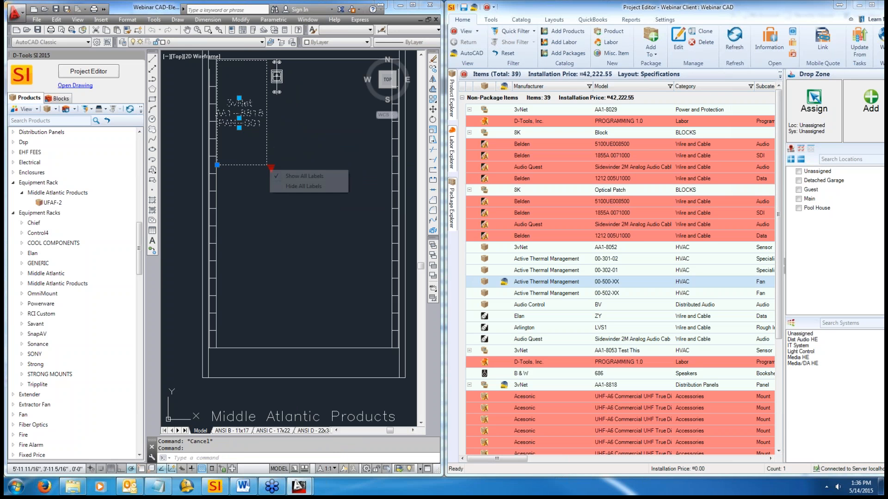
click(262, 172)
click(238, 156)
key(Escape)
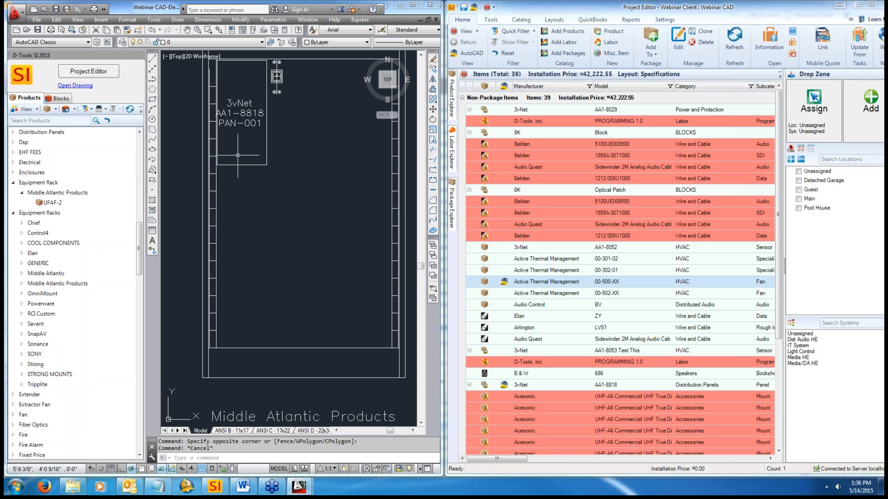
click(254, 146)
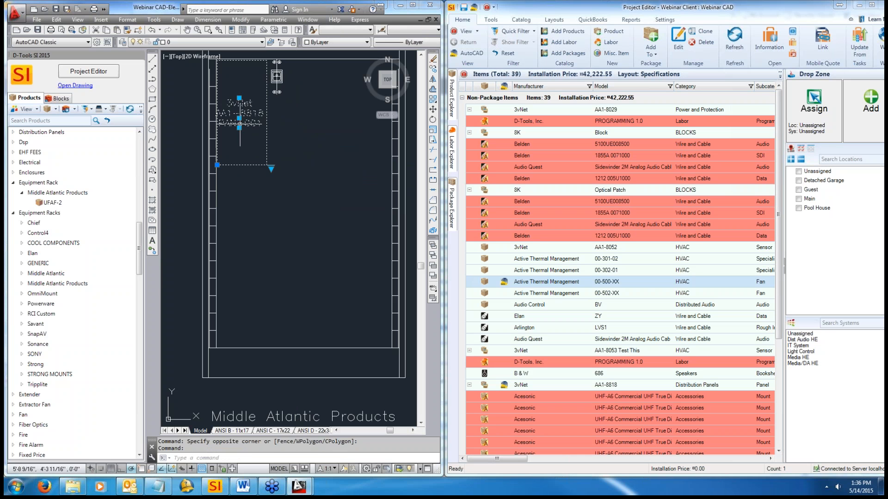
click(271, 167)
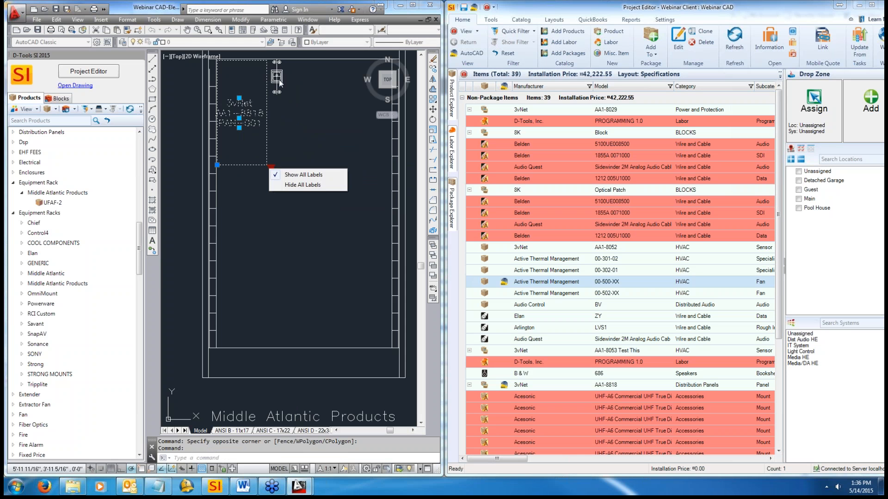
click(287, 185)
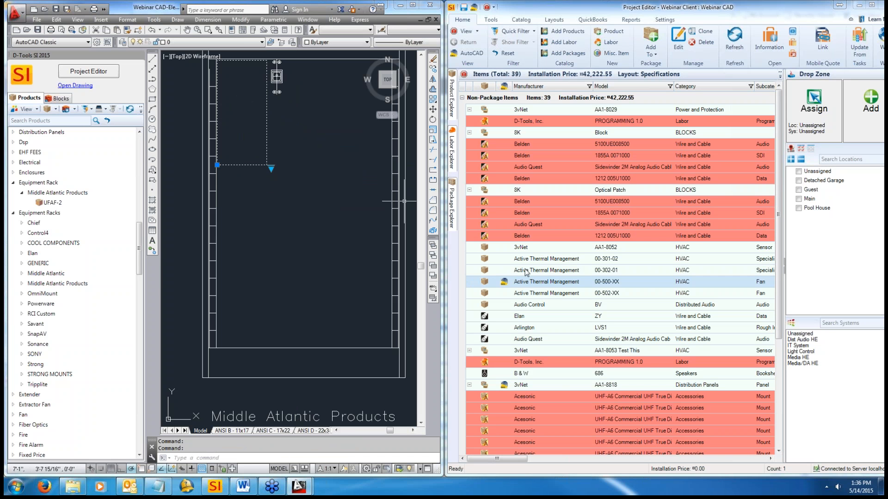
- Place the project's 3vNet AA1-8052 sensor in the rack elevation, to the lower right of the distribution panel, and select its block
click(557, 249)
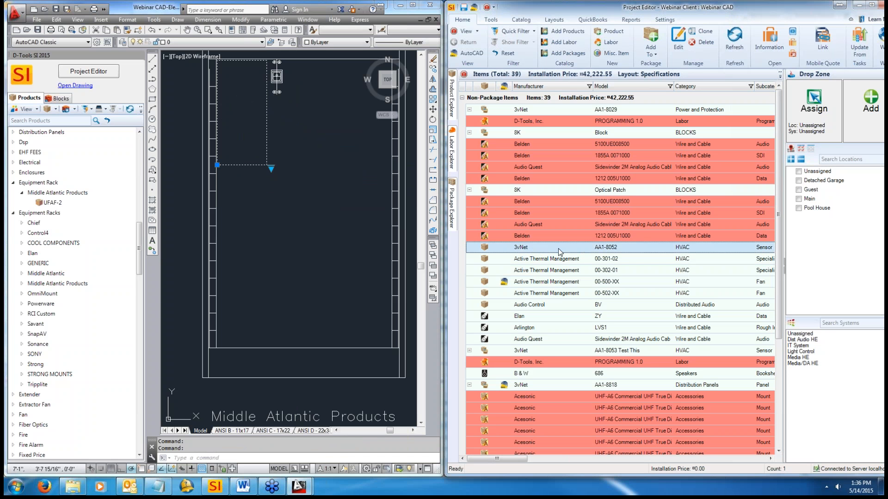
drag(304, 251, 304, 251)
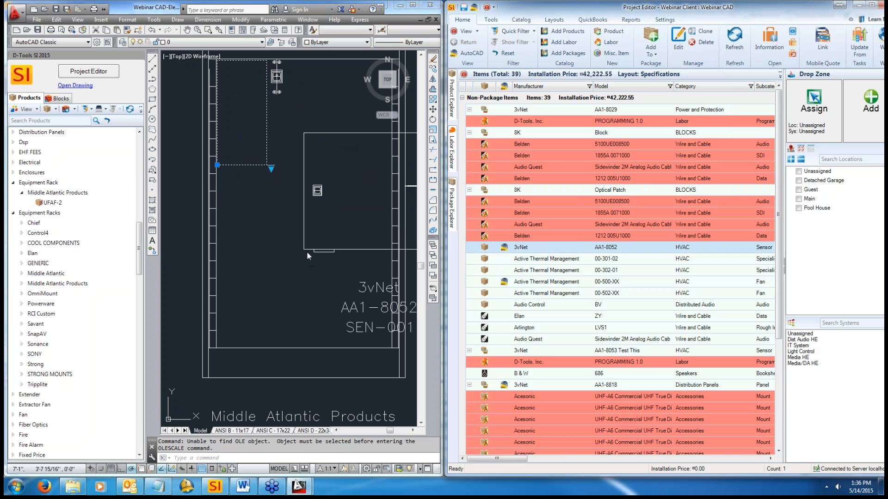
click(317, 191)
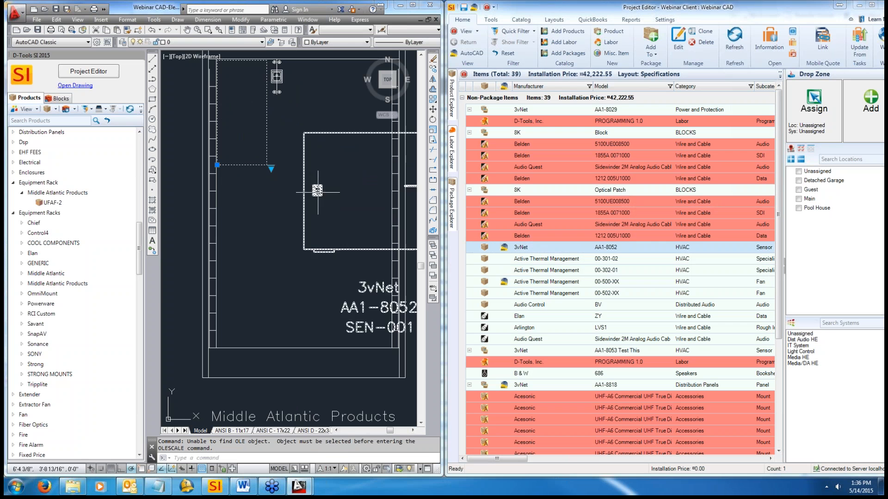
right_click(304, 252)
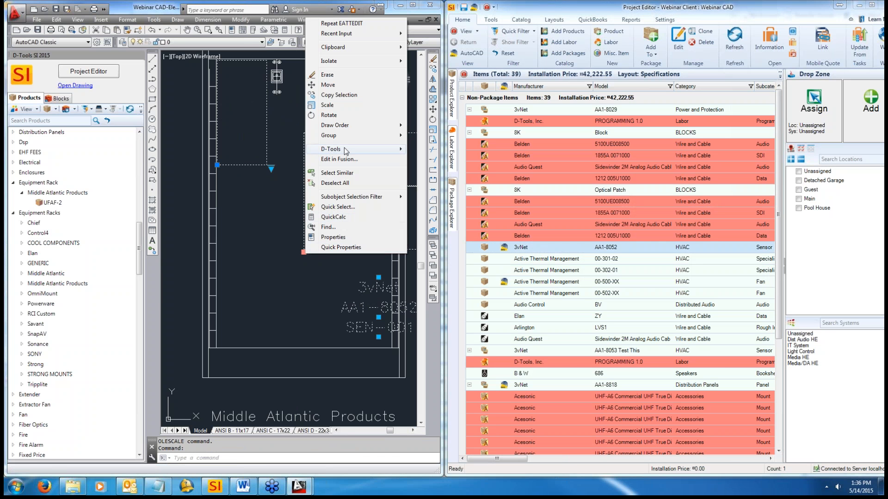
click(253, 282)
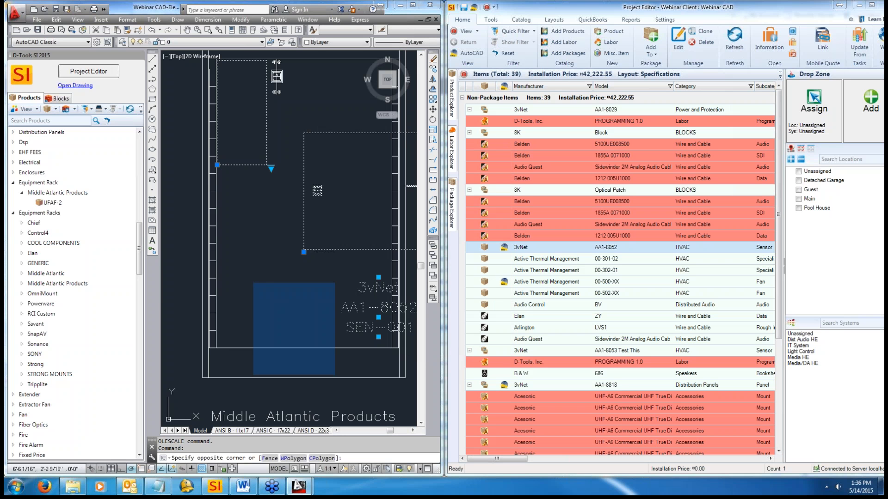
click(335, 375)
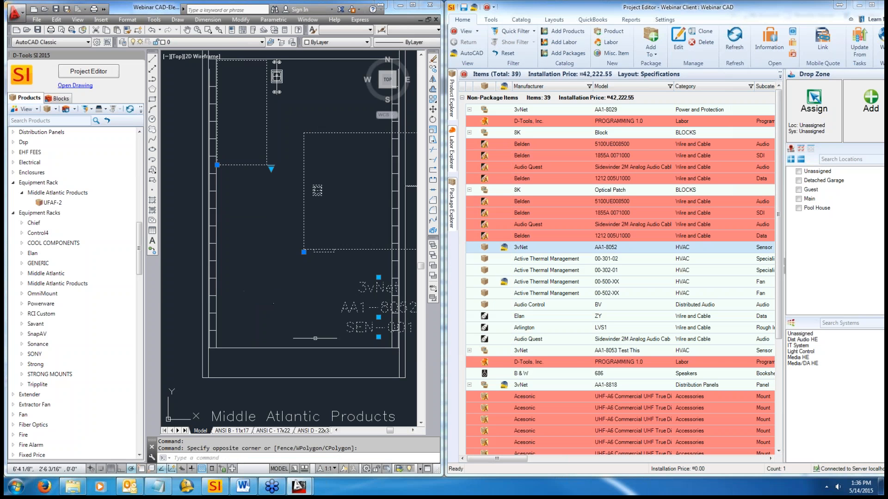
- Set the 3vNet AA1-8052 block to Rack Mounted Component Hide All Labels
drag(391, 430, 408, 431)
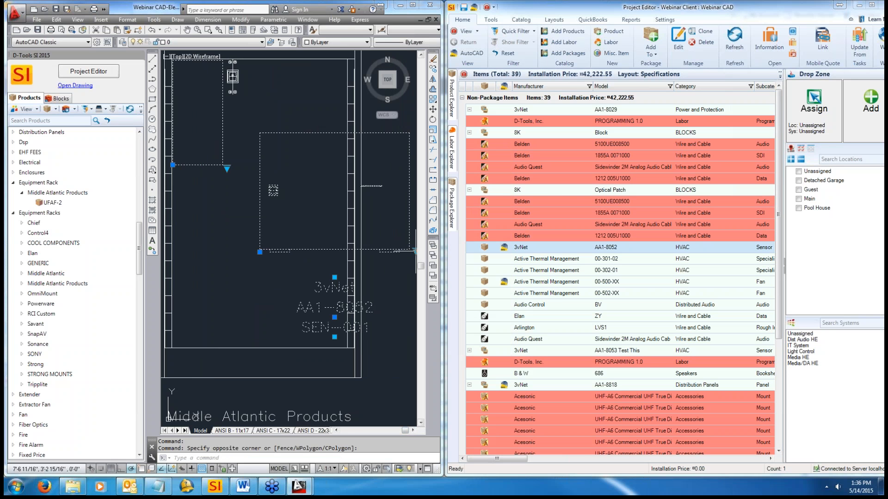
right_click(417, 253)
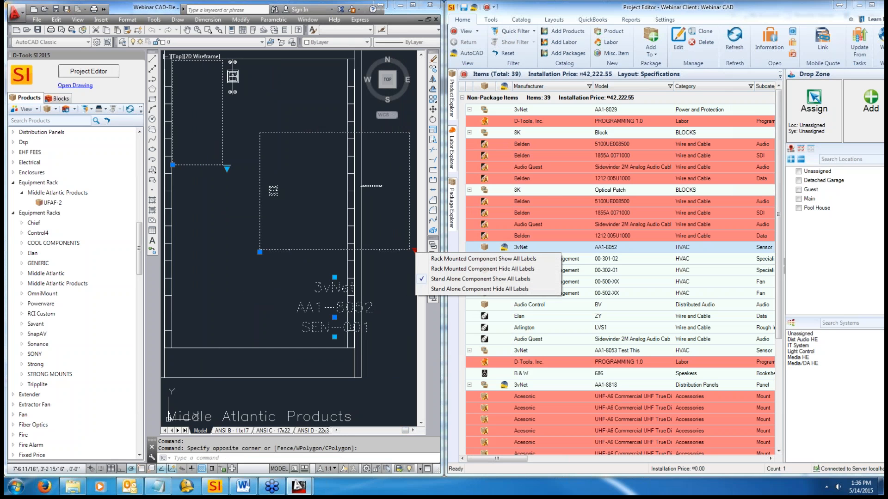
click(425, 270)
key(Escape)
key(Escape)
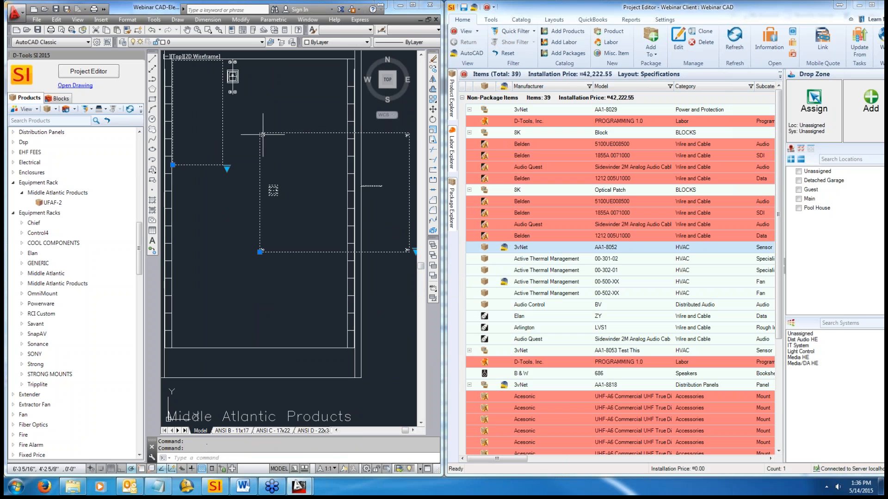
- Move the AA1-8052 block by its lower-left corner to the bottom of the rack opening, against the left rail
click(262, 135)
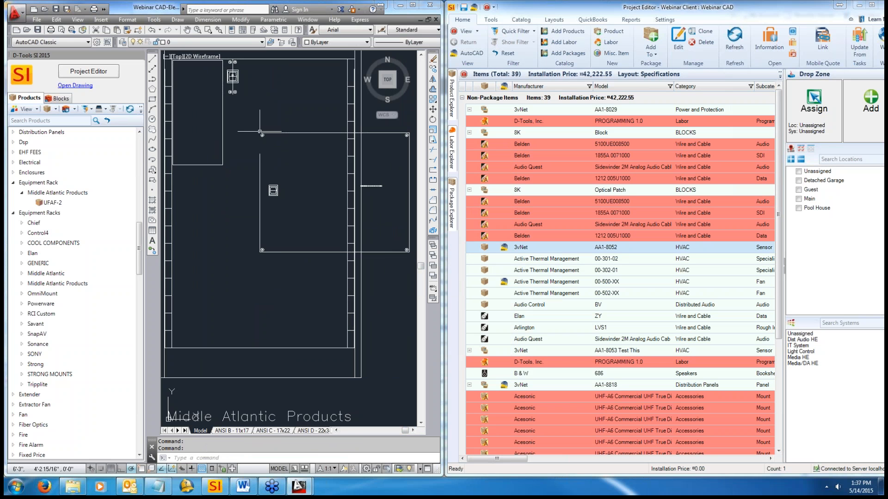
click(260, 252)
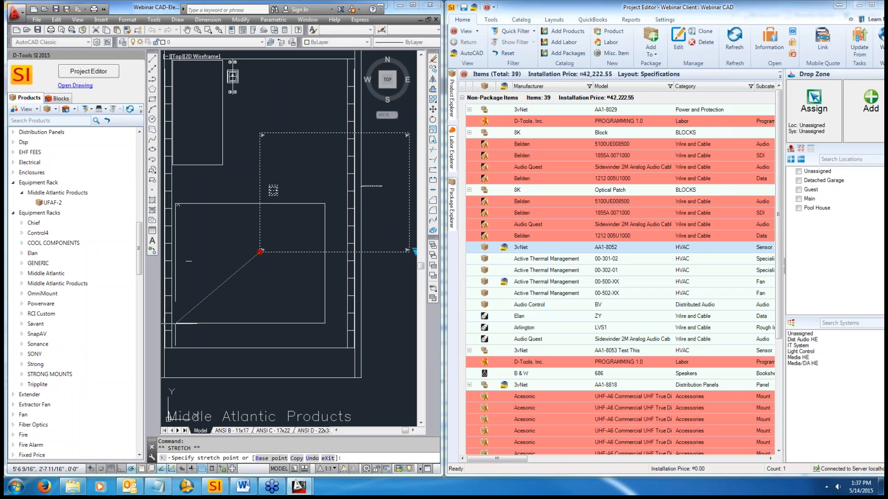
click(173, 346)
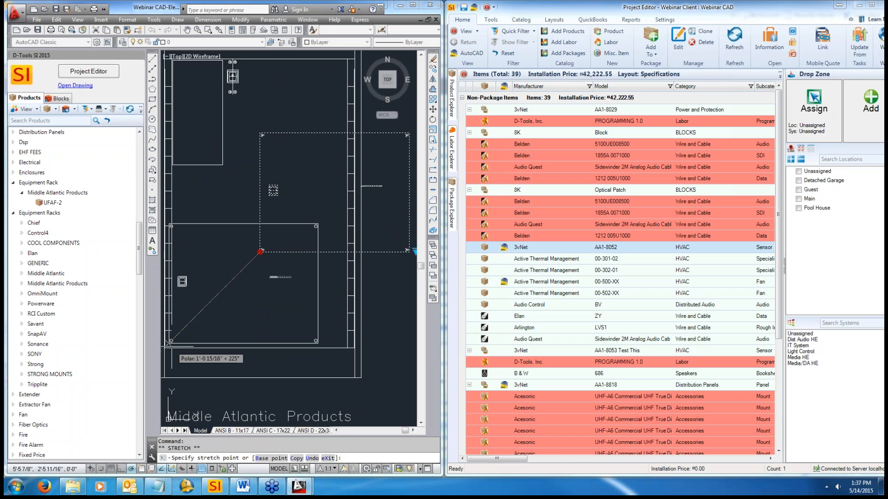
key(Escape)
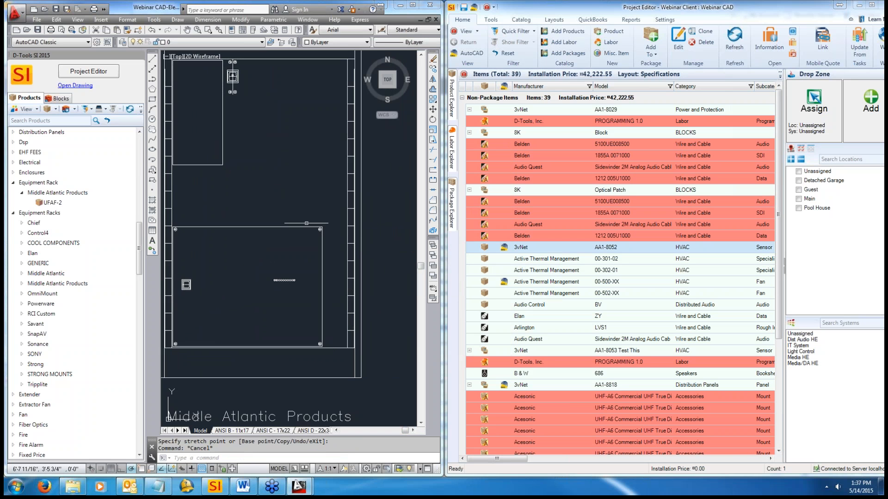
- Move the 00-500-XX fan to the rack's left rail, between the distribution panel and the AA1-8052 unit
scroll(242, 168, down, 2)
click(237, 126)
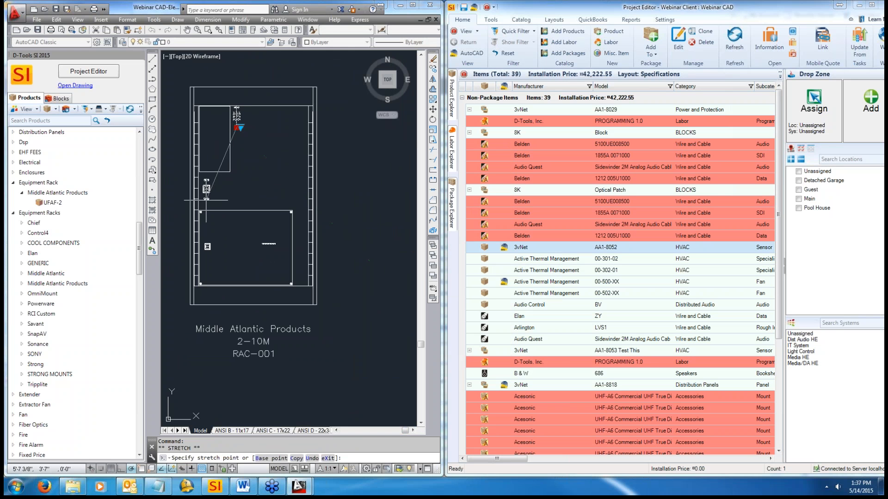
key(Escape)
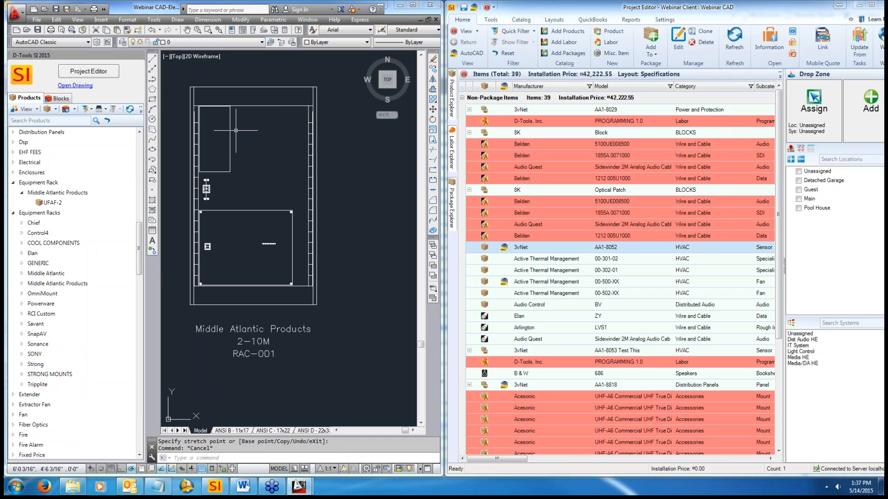
click(231, 154)
click(197, 176)
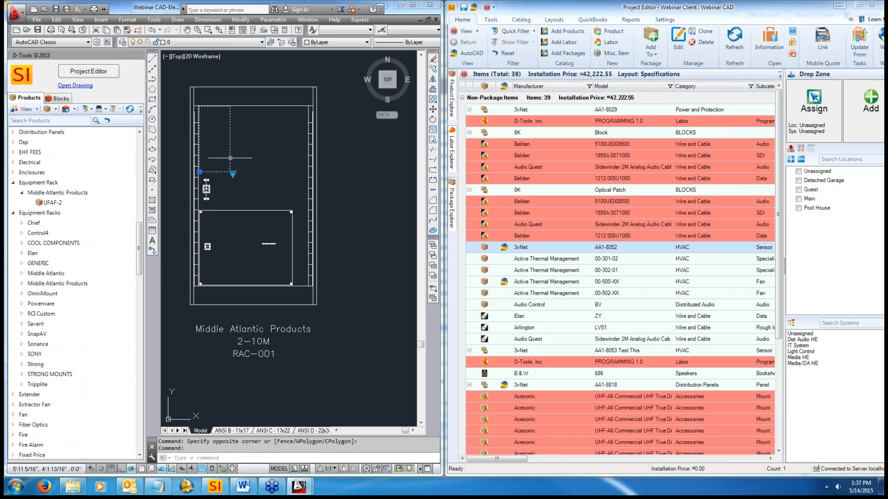
click(199, 172)
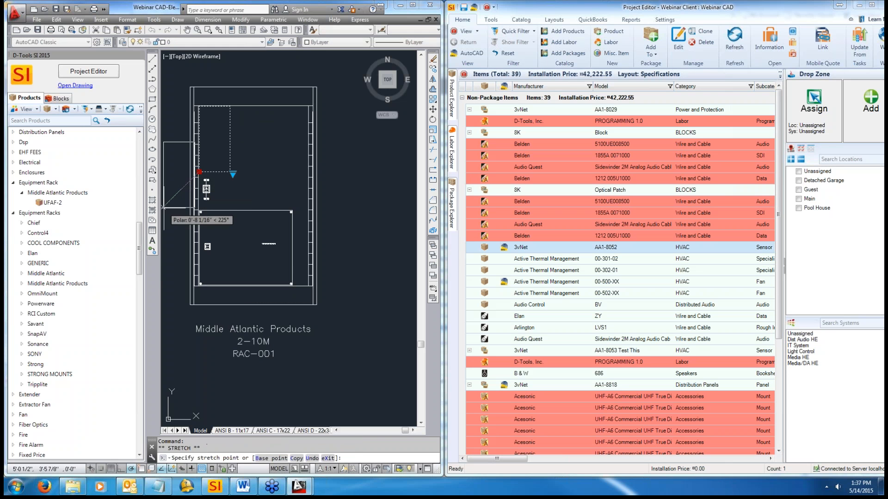
click(199, 172)
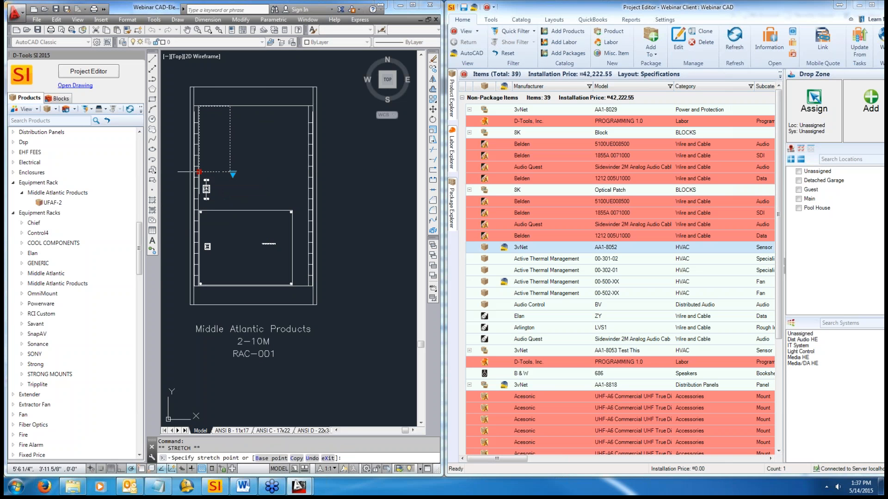
key(Escape)
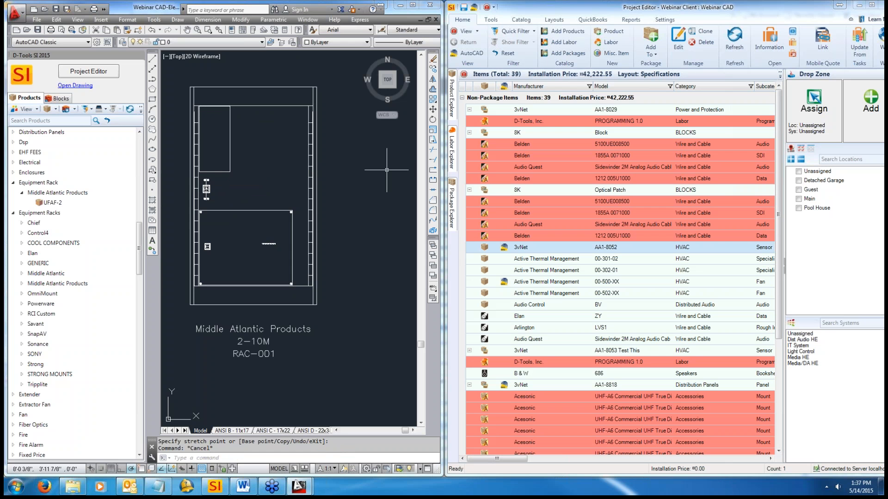
- Generate a side view of the Middle Atlantic Products 2-10M rack from its front elevation block
click(315, 106)
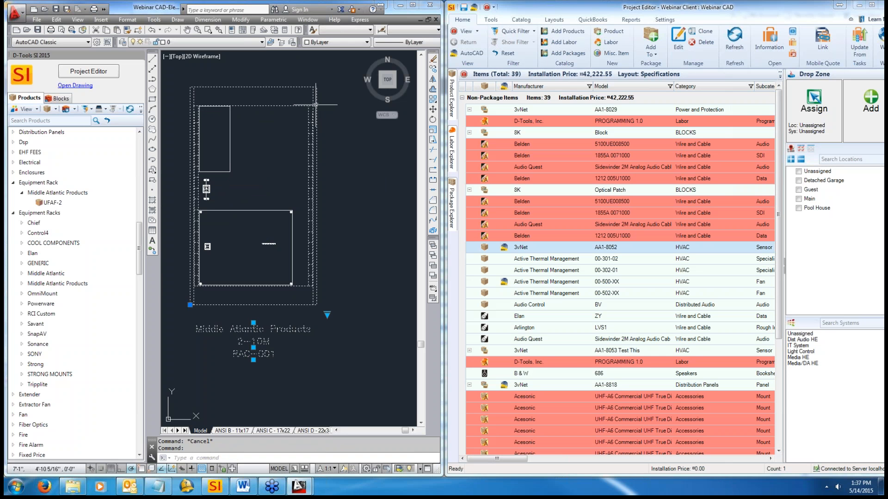
right_click(315, 106)
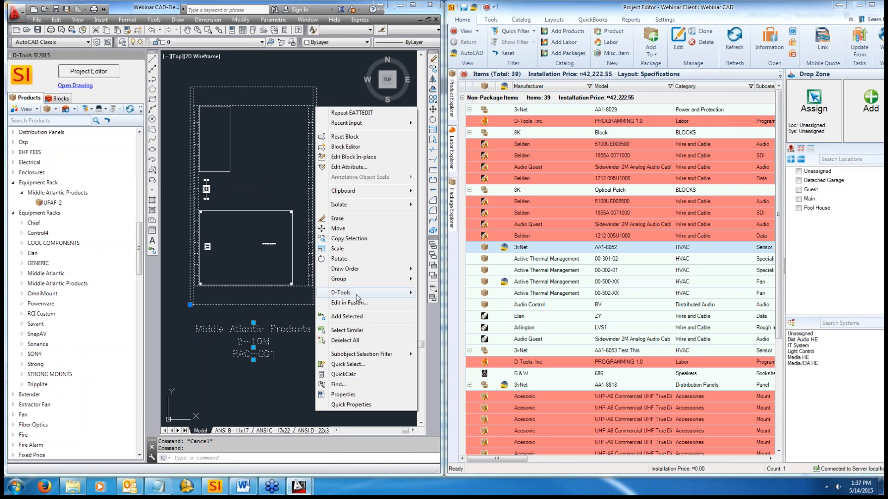
mouse_move(369, 296)
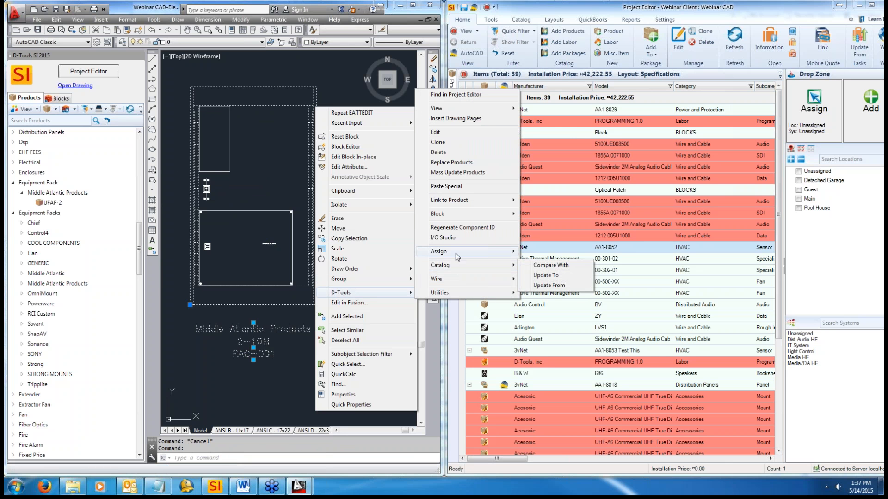
mouse_move(463, 214)
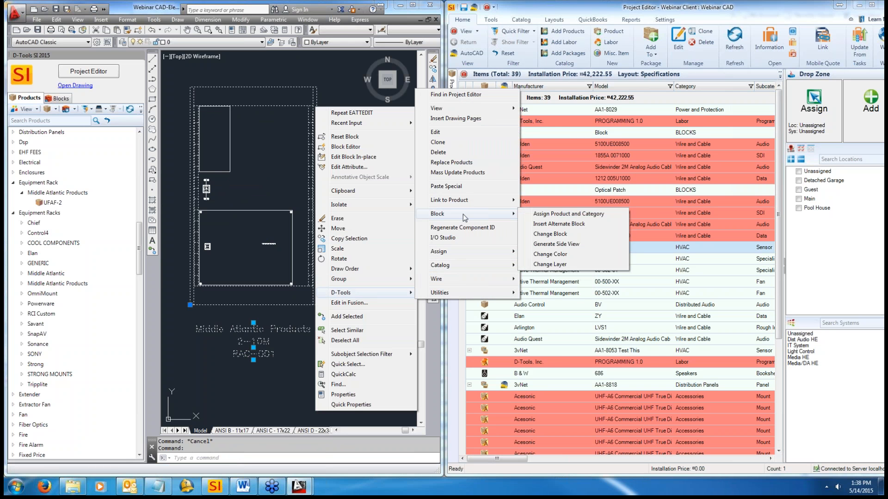
click(553, 244)
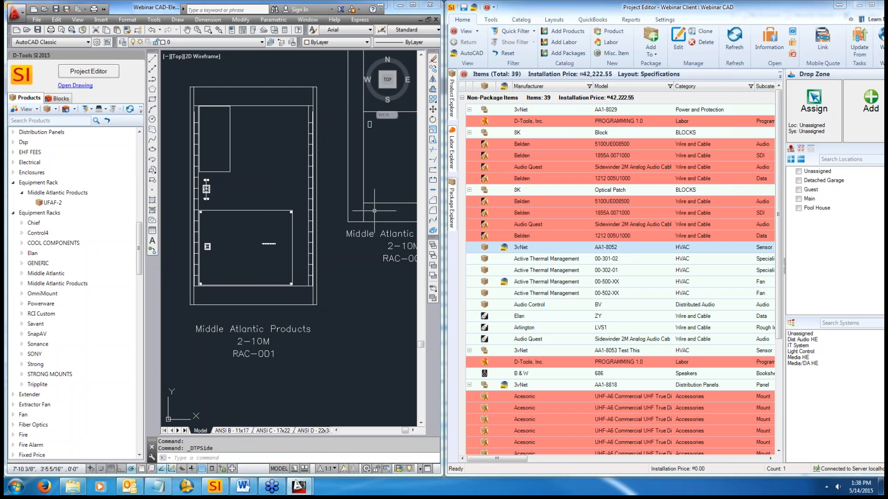
- Move the rack's side view by its lower-left corner to stand directly right of the front view, with their bases roughly level
click(365, 132)
click(364, 133)
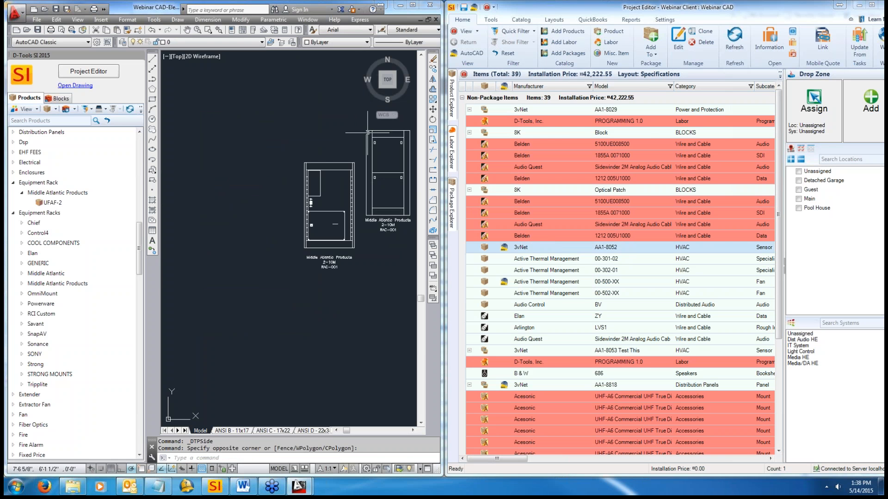
click(365, 131)
click(365, 216)
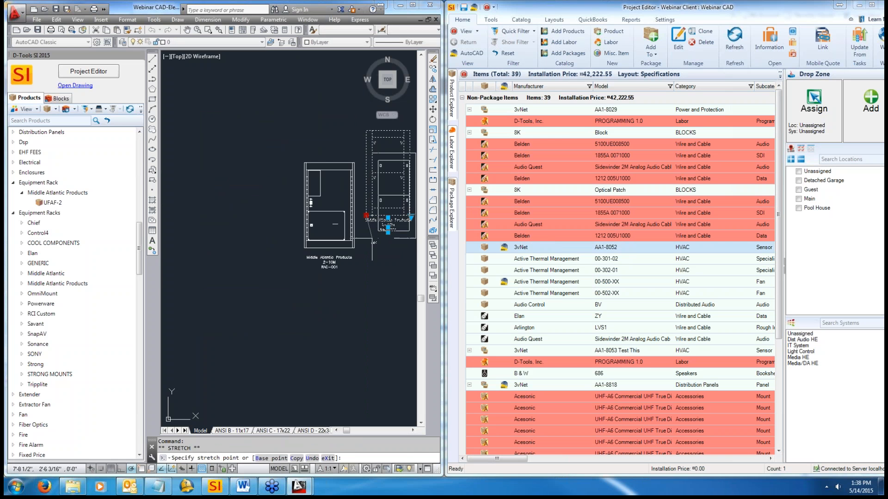
click(356, 249)
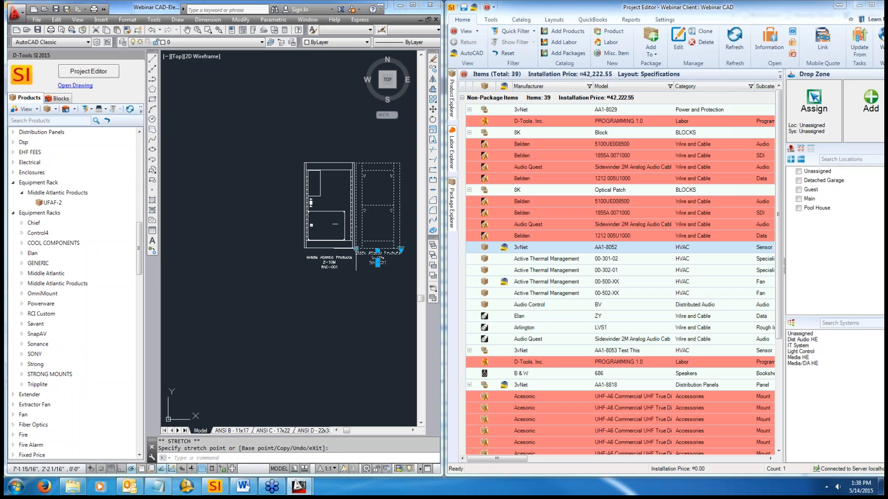
key(Escape)
key(Escape)
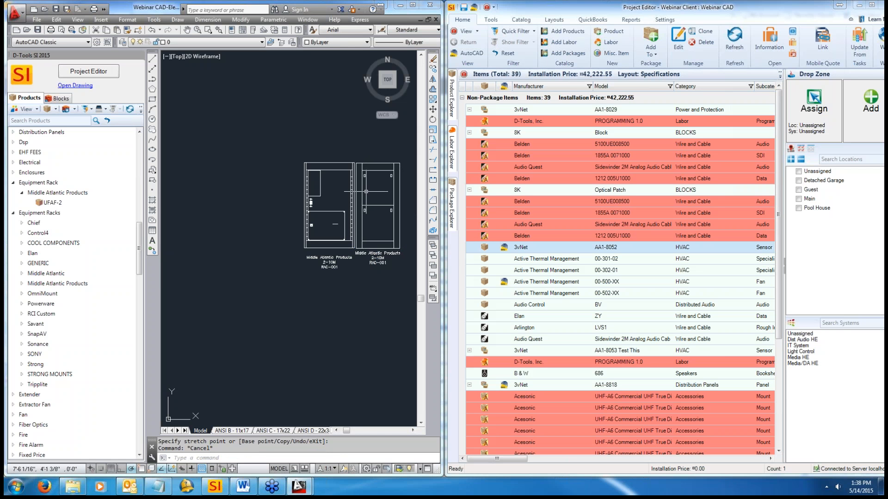
scroll(366, 191, up, 3)
scroll(366, 191, down, 3)
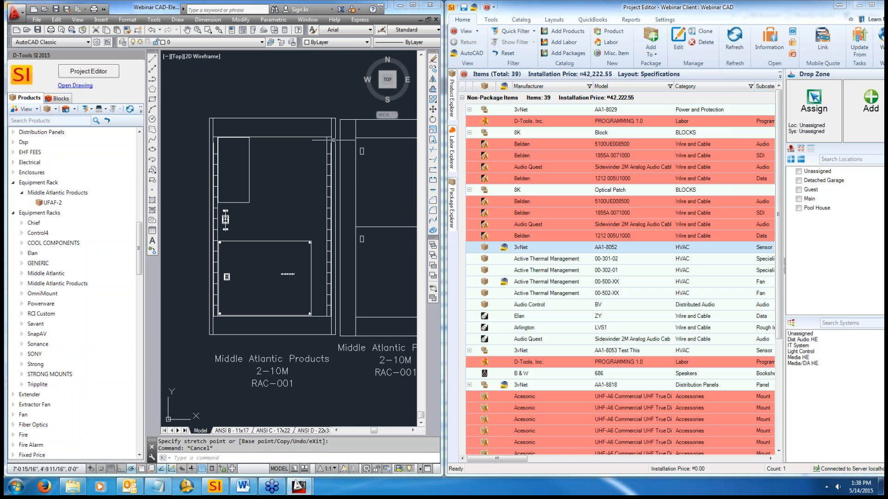
click(226, 219)
click(330, 125)
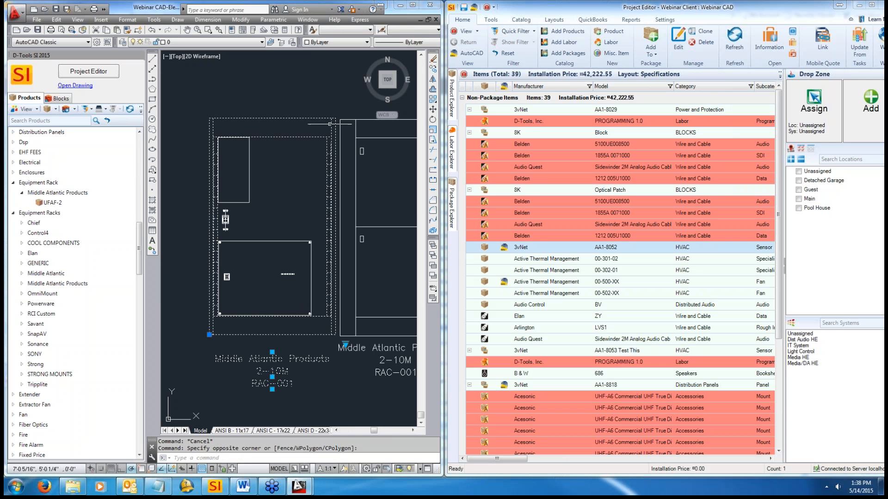
right_click(330, 125)
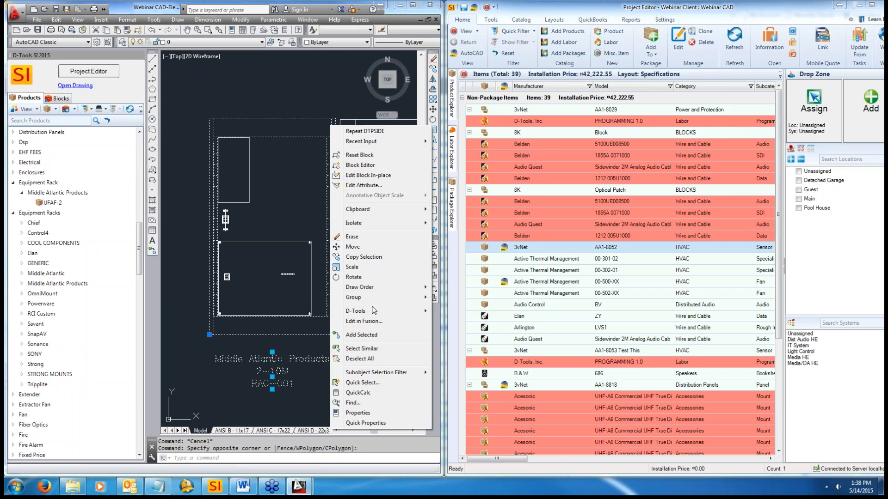
mouse_move(374, 312)
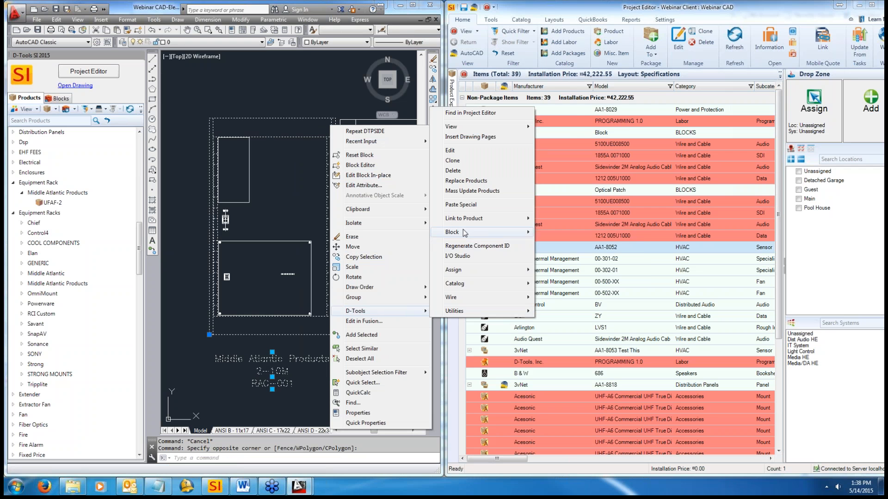
mouse_move(464, 233)
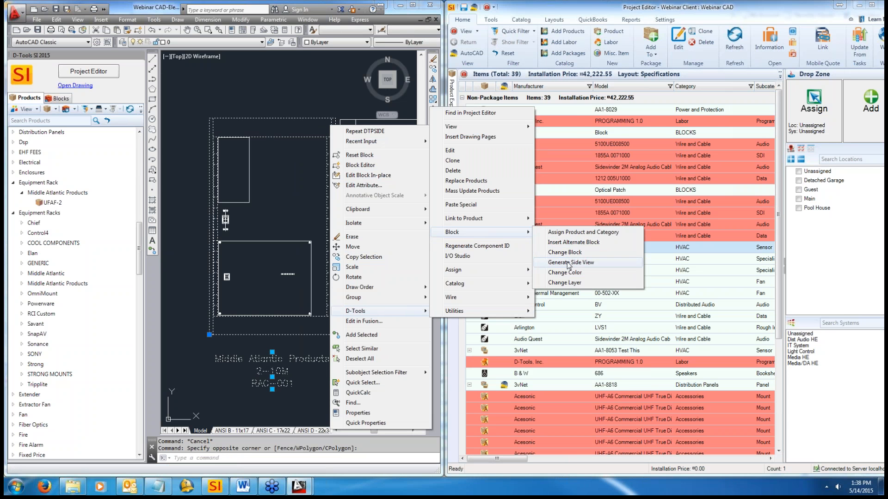
key(Escape)
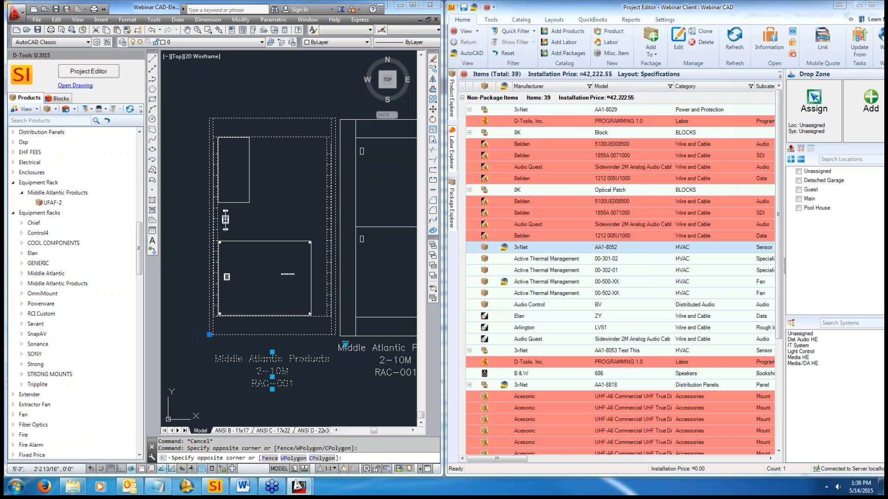
key(Escape)
key(Escape)
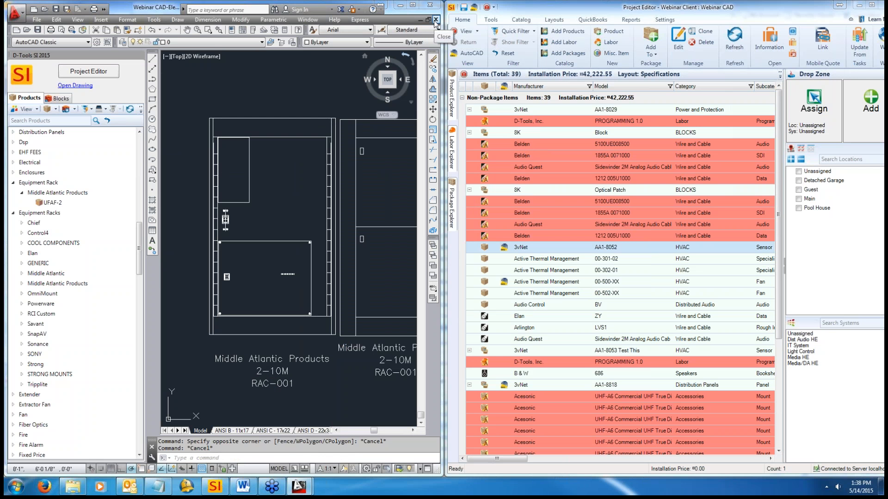
- Close the Webinar CAD-Elevation1.dwg drawing without saving it, but save the Webinar CAD project
click(435, 20)
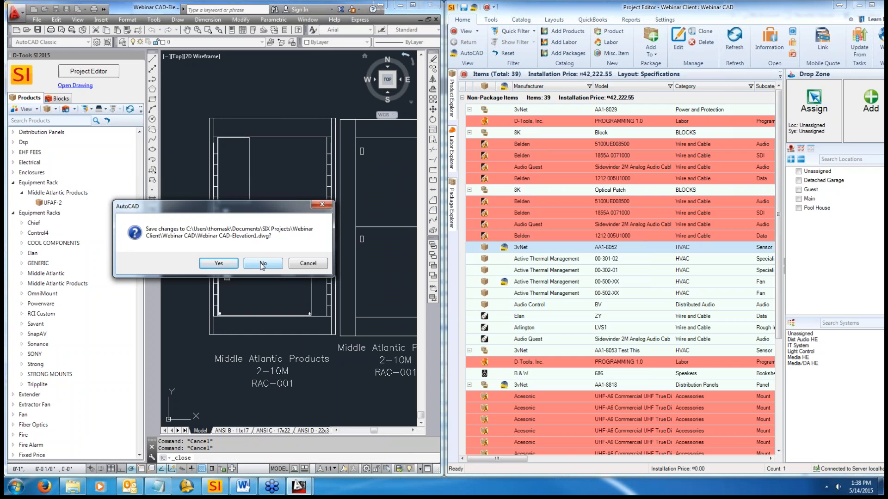
click(262, 265)
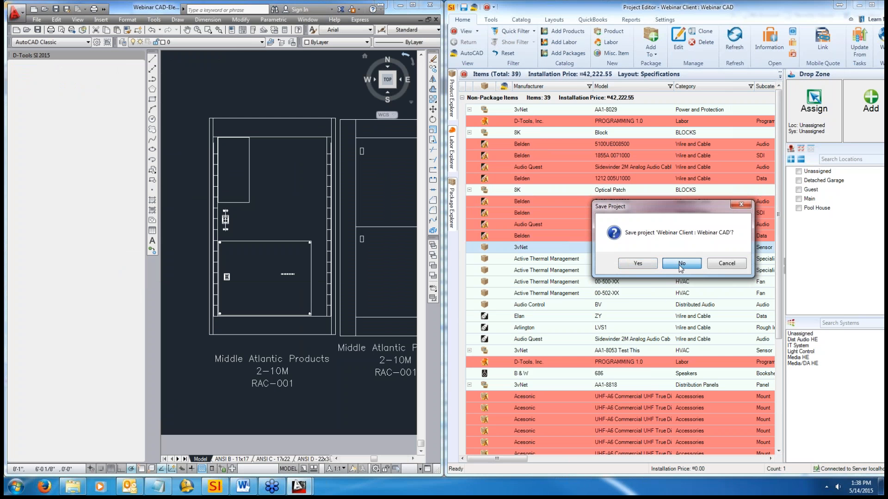
click(644, 266)
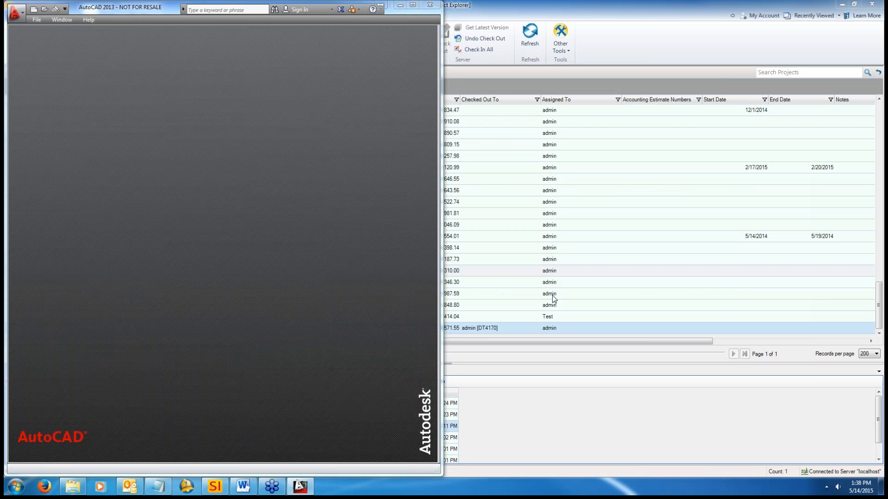
- Open Webinar CAD-Line2.dwg from the Webinar CAD project's files
click(503, 421)
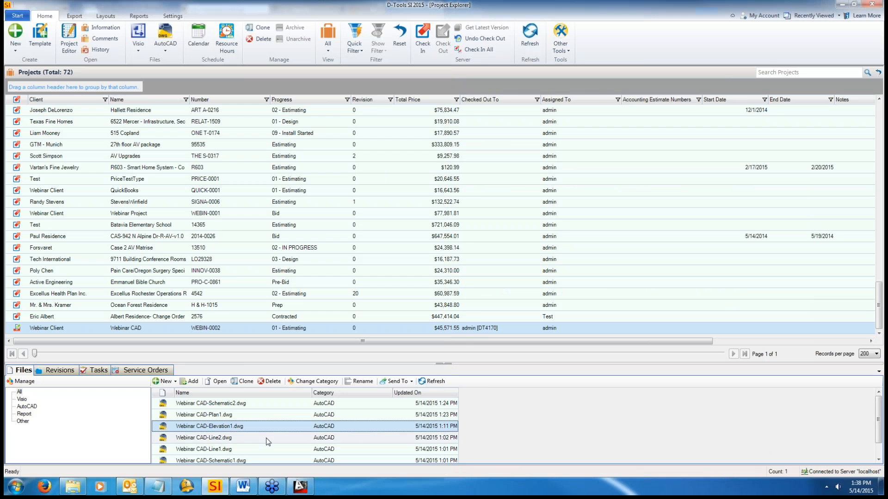
click(262, 441)
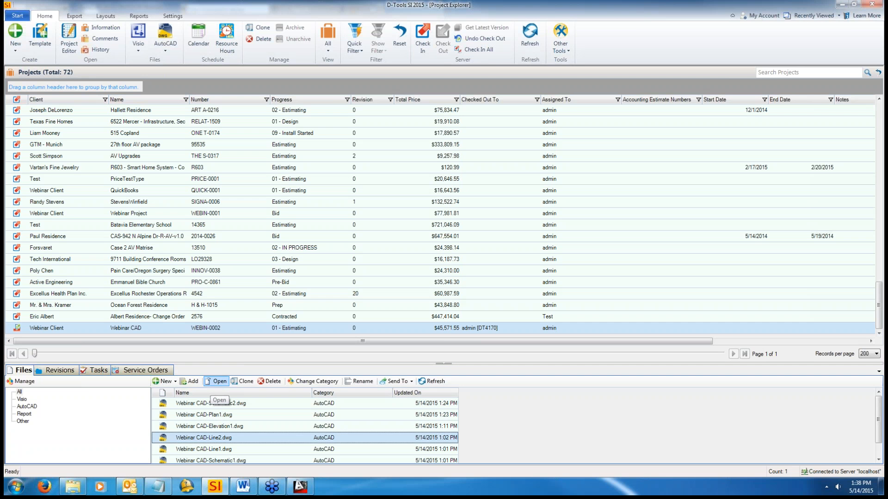
click(217, 382)
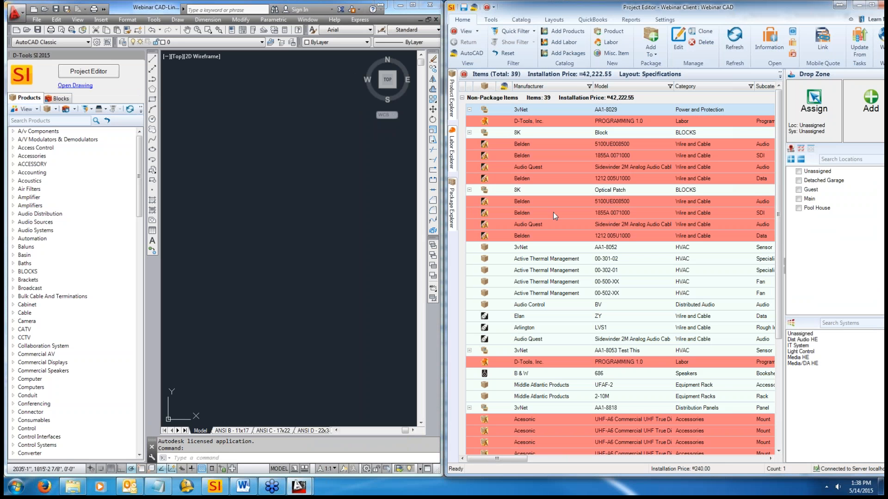
- Place the Active Thermal Management 00-301-02 in the line drawing and stretch its block upward to nearly three times its height
click(518, 261)
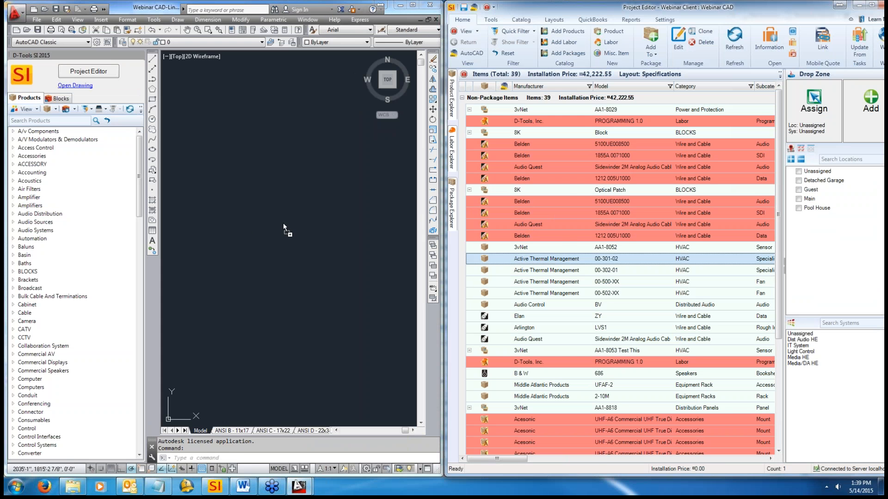
drag(212, 218, 212, 217)
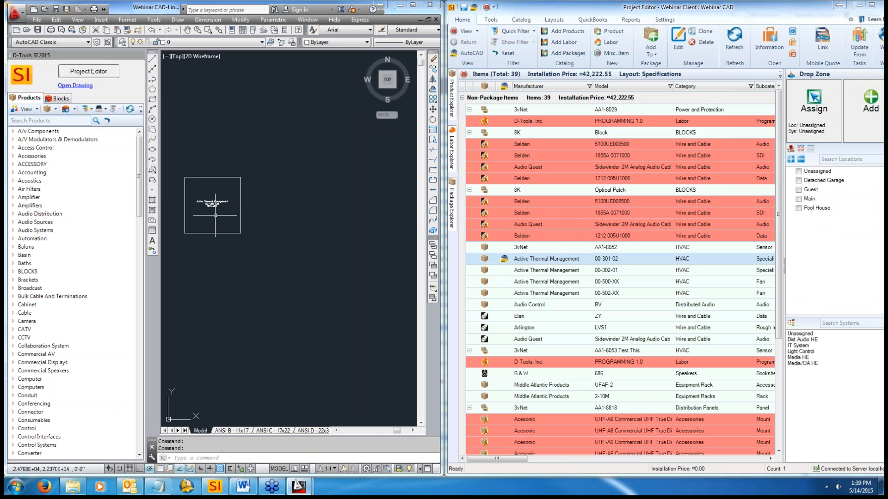
click(240, 178)
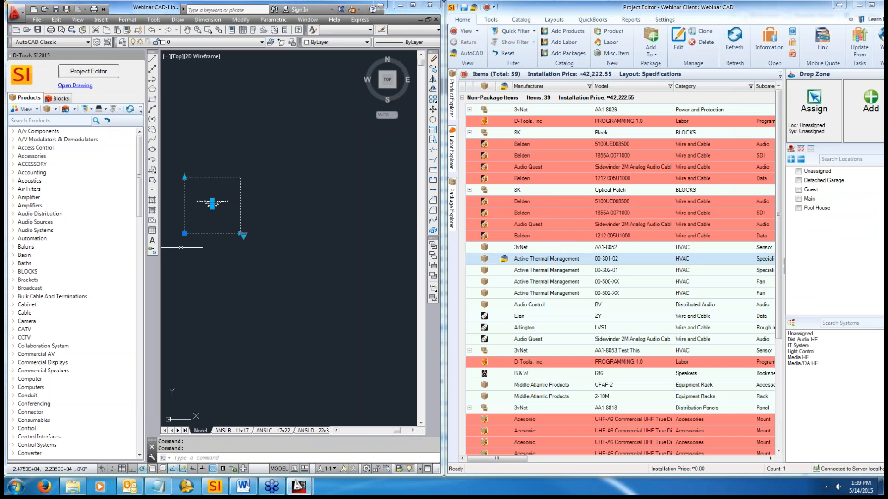
click(185, 177)
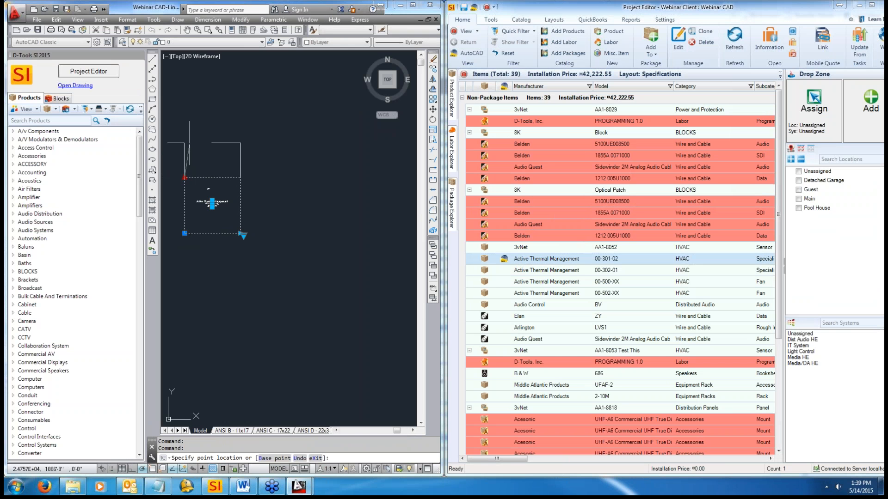
click(185, 72)
double_click(212, 150)
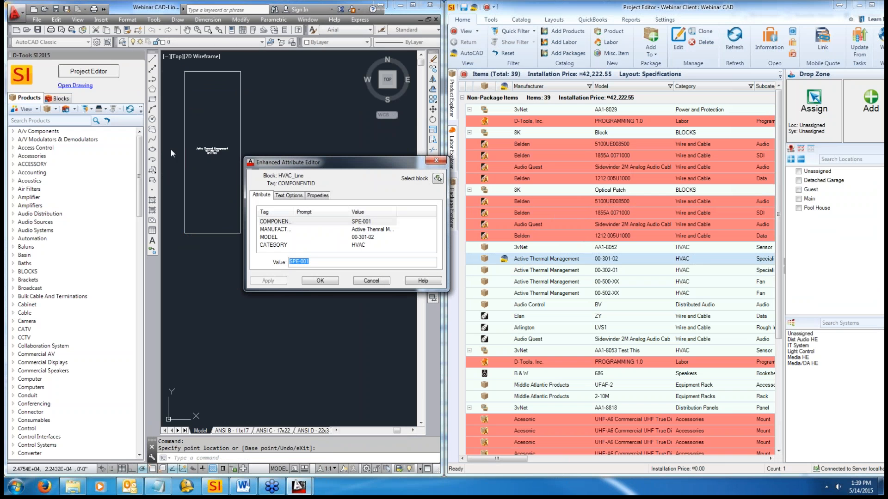
click(372, 280)
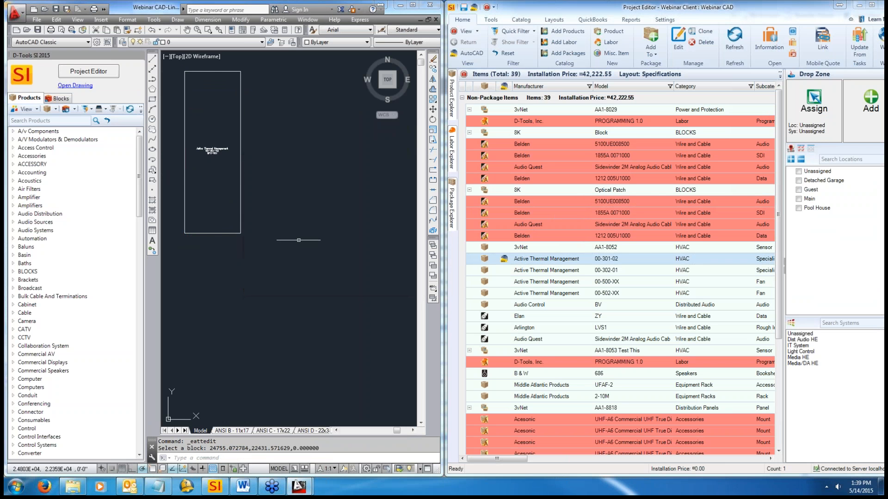
click(186, 73)
click(187, 72)
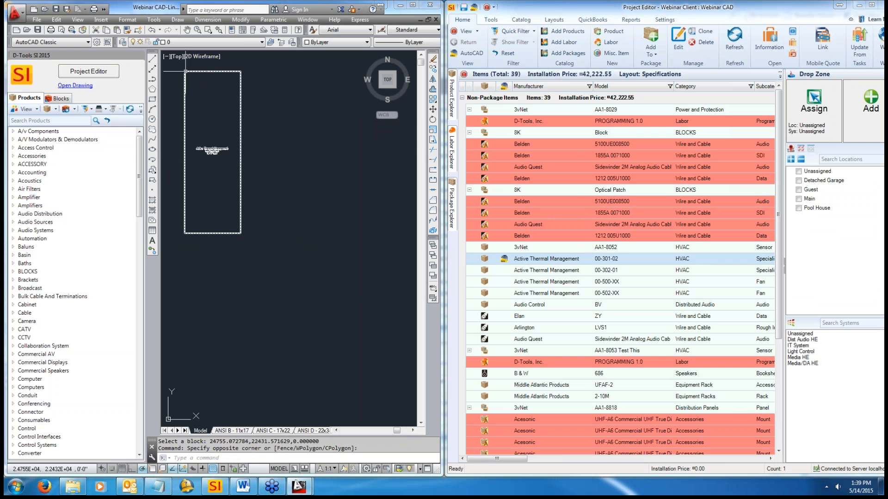
double_click(185, 72)
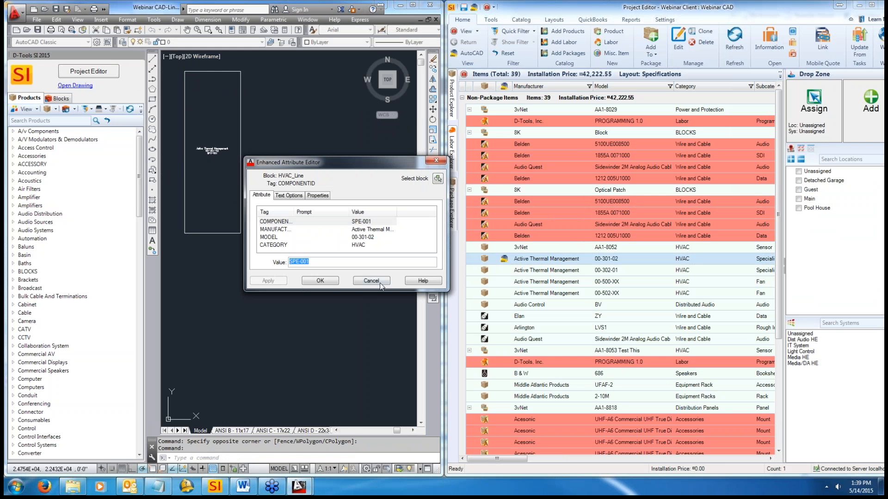
click(379, 282)
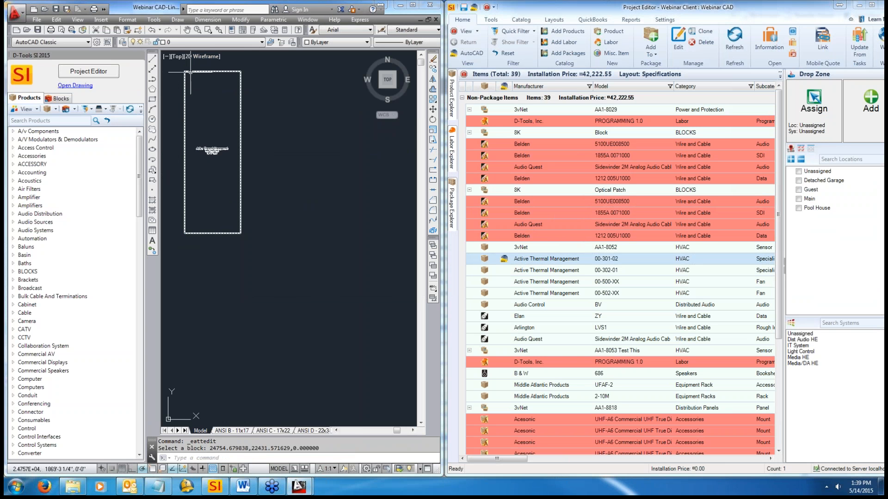
- Resize the Active Thermal Management block into a wide rectangle, about two and a half times as wide as it is tall
click(185, 72)
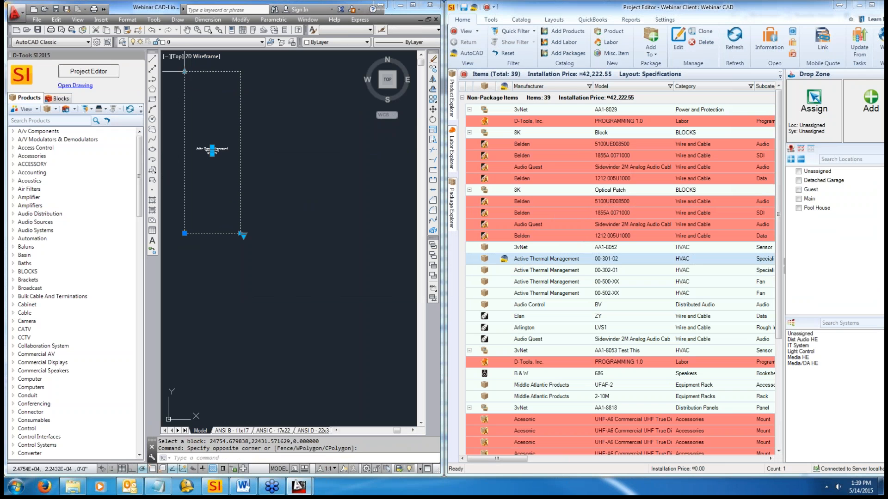
click(241, 234)
click(184, 71)
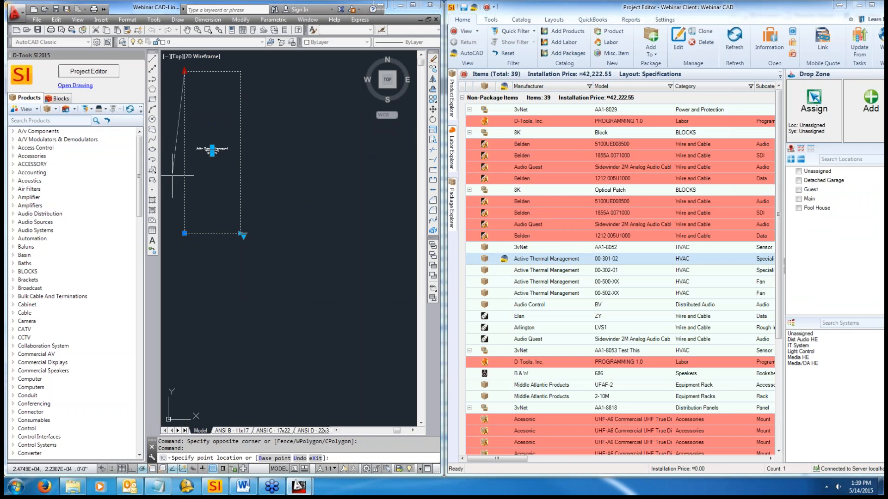
click(184, 222)
click(240, 233)
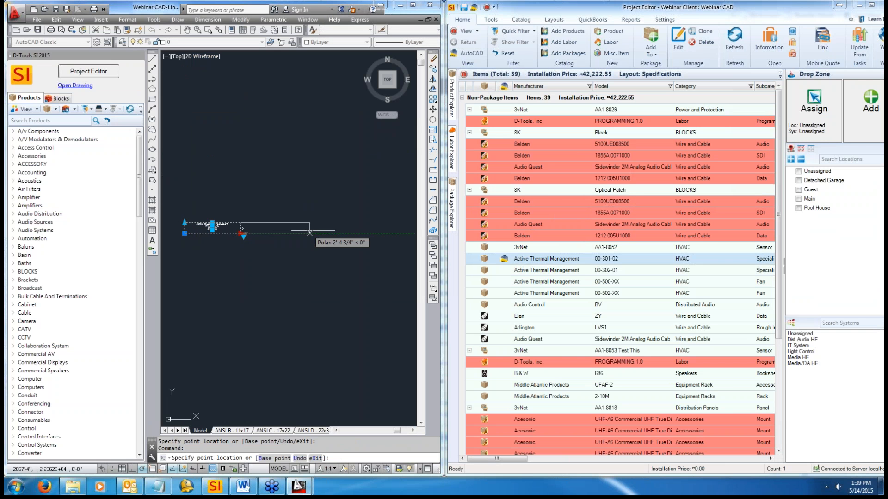
click(335, 233)
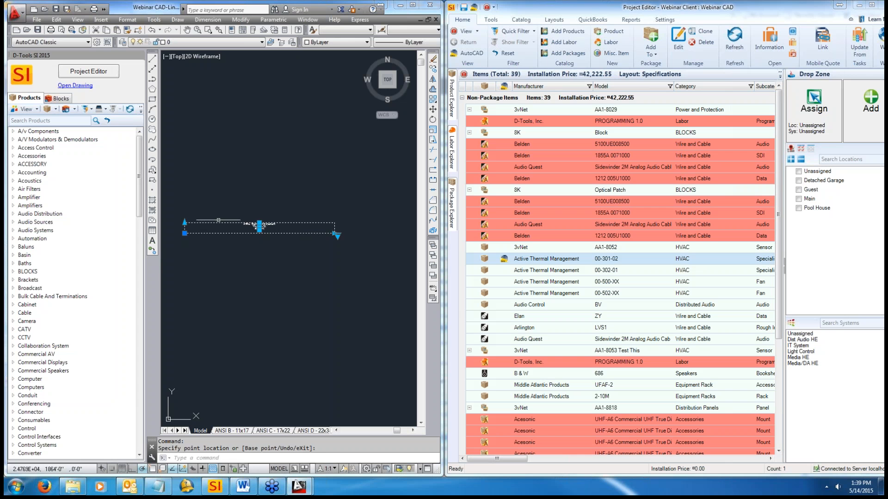
click(185, 174)
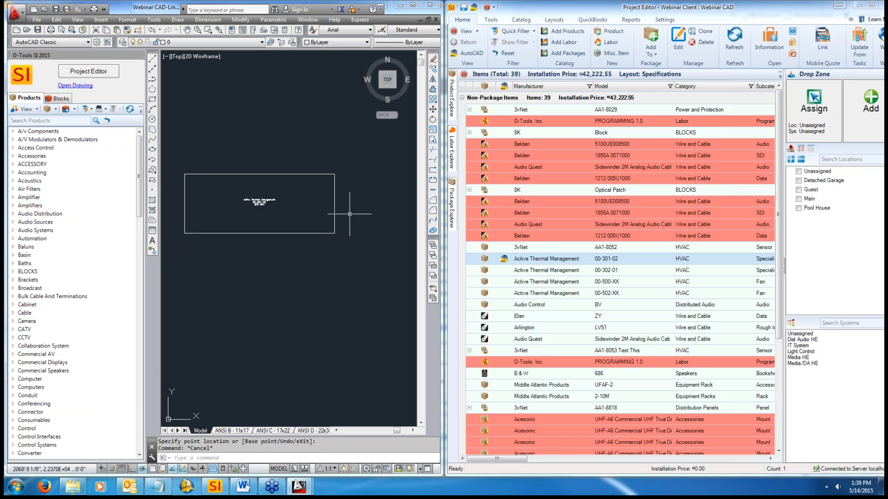
key(Escape)
click(337, 236)
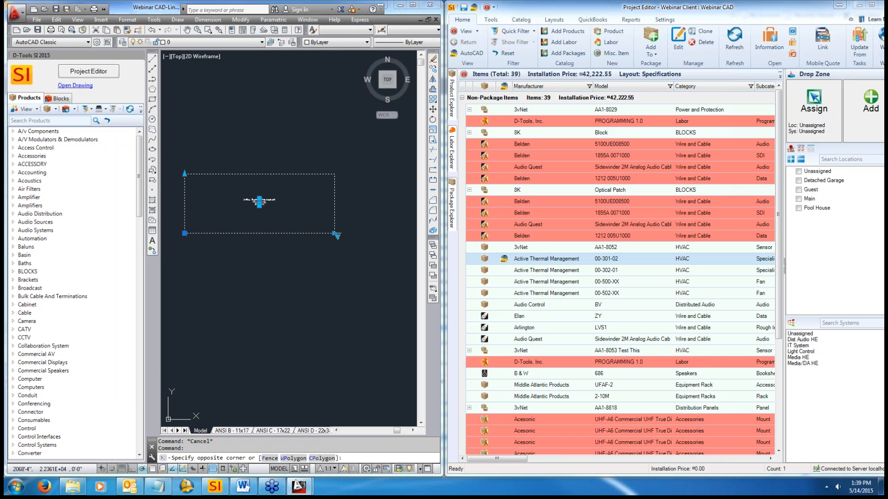
right_click(337, 236)
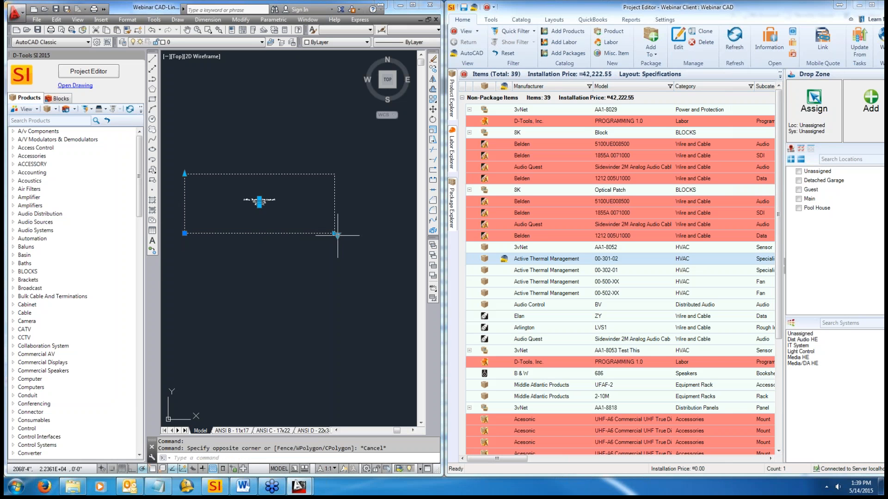
key(Escape)
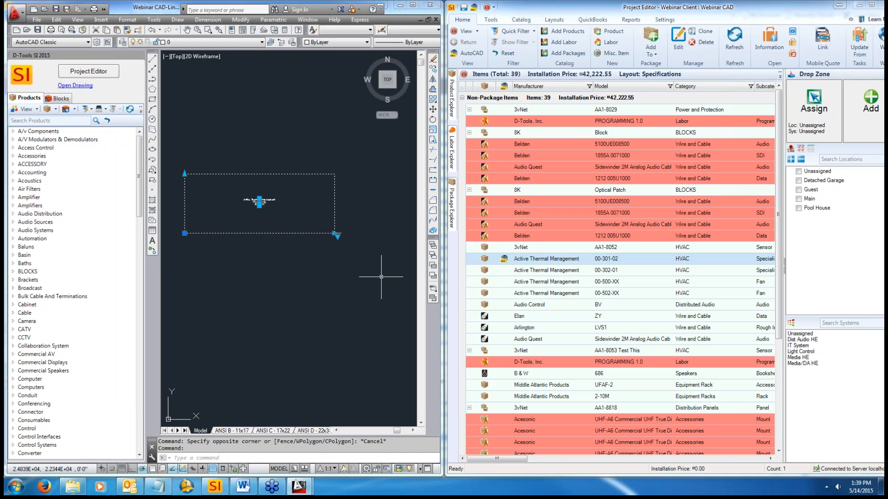
- Place the Elan ZY wire in the drawing and move its start point onto the block's lower-right corner
click(518, 317)
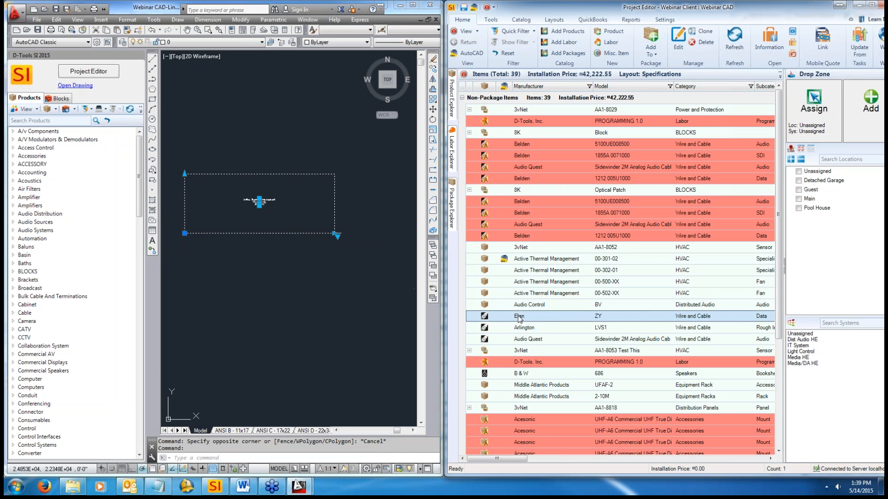
drag(274, 328, 243, 315)
click(265, 311)
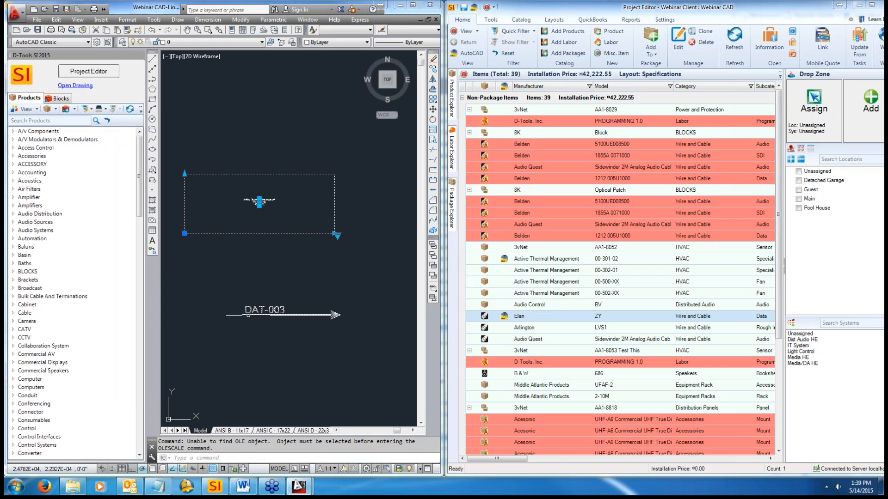
click(242, 315)
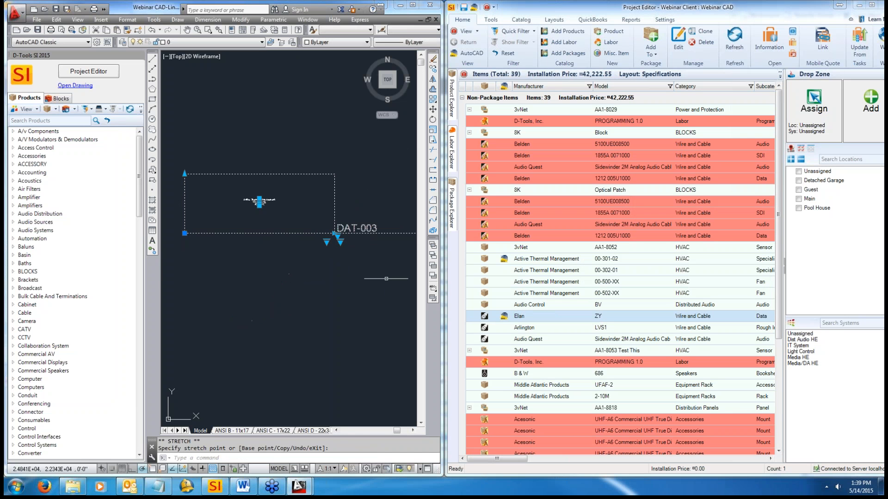
key(Escape)
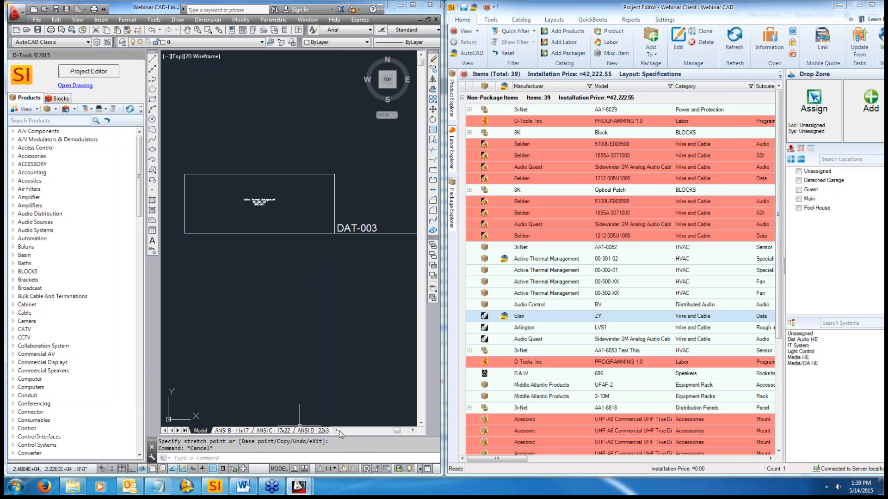
- Change the DAT-003 wire's configuration to 3 Lines
drag(392, 431, 401, 431)
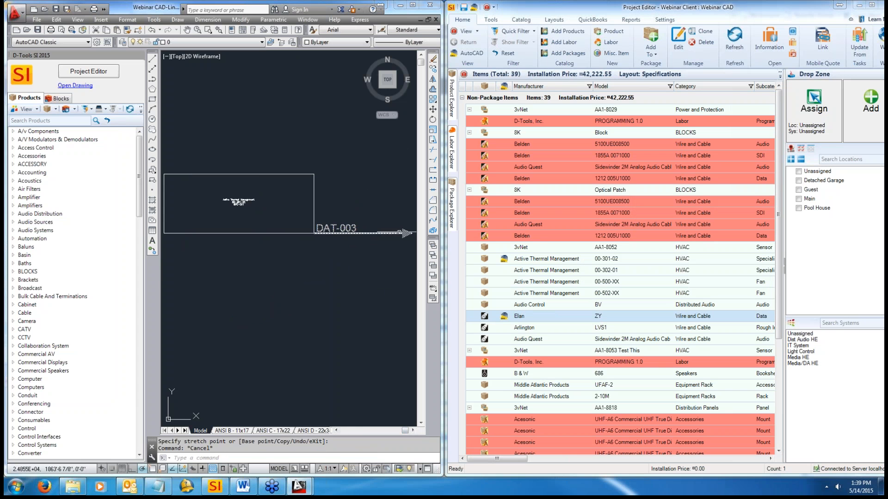
click(406, 234)
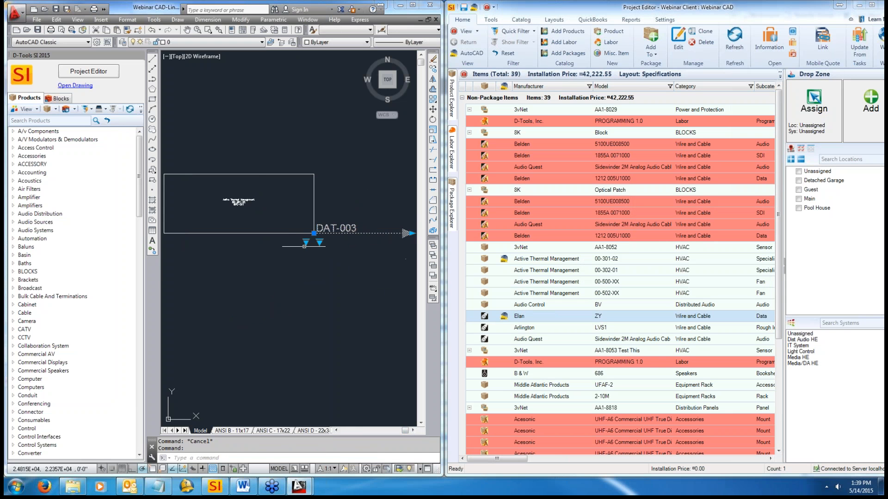
click(306, 244)
click(302, 240)
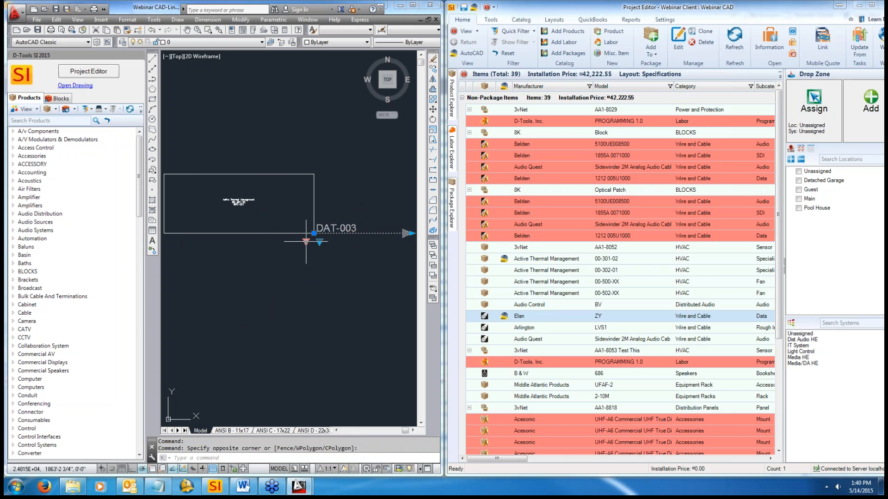
click(319, 242)
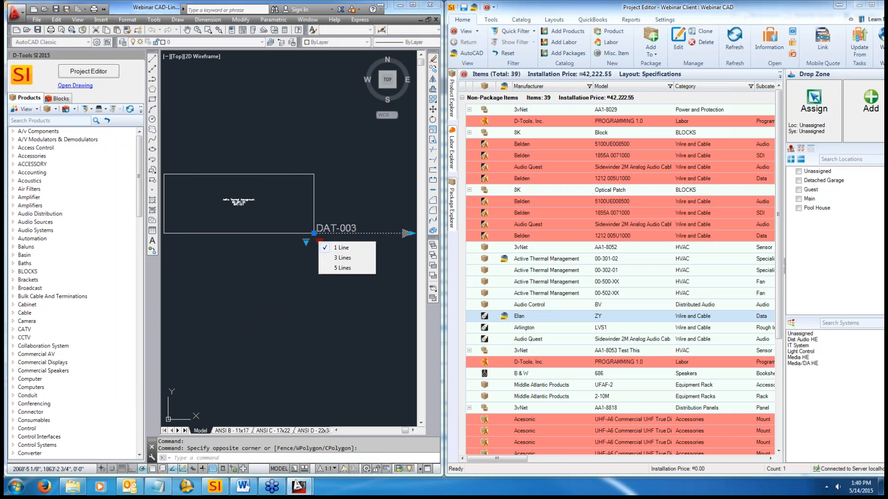
click(329, 258)
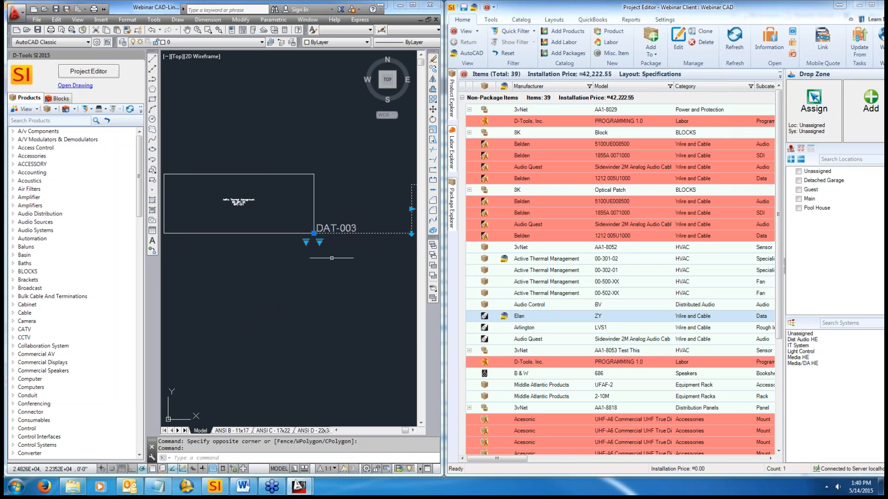
click(407, 431)
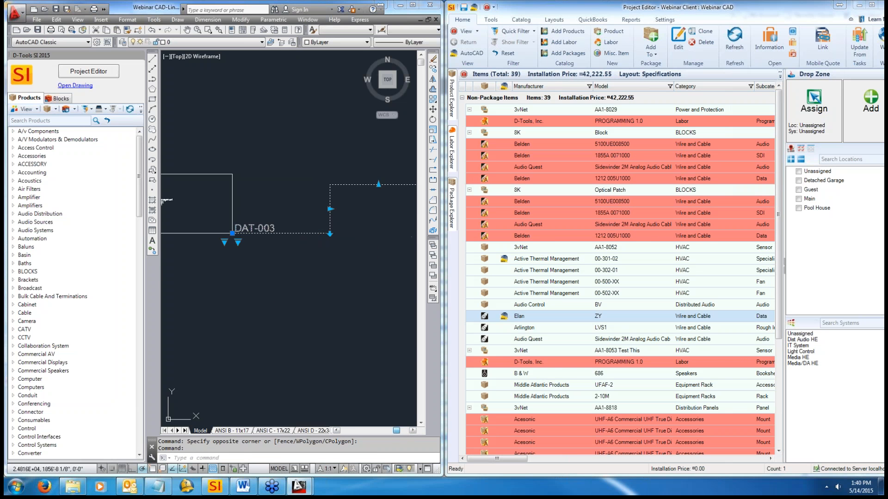
scroll(391, 281, down, 2)
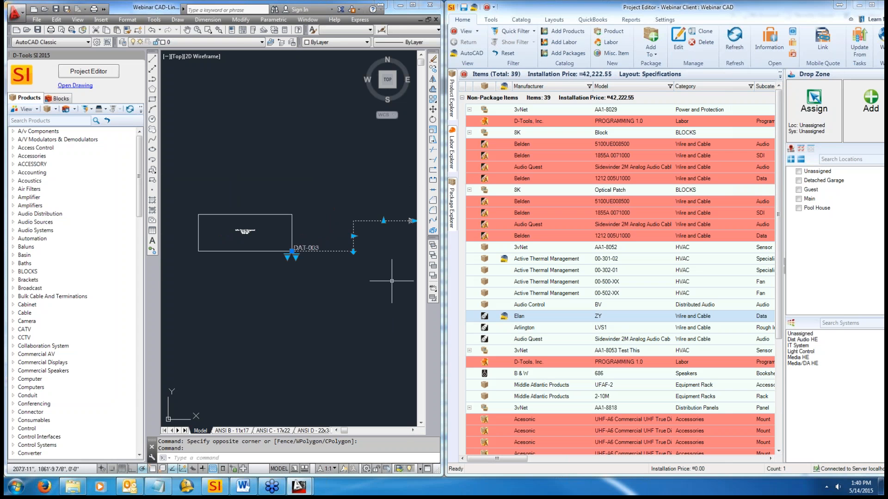
- Try green on the DAT-003 wire and set its colour to Magenta
click(287, 256)
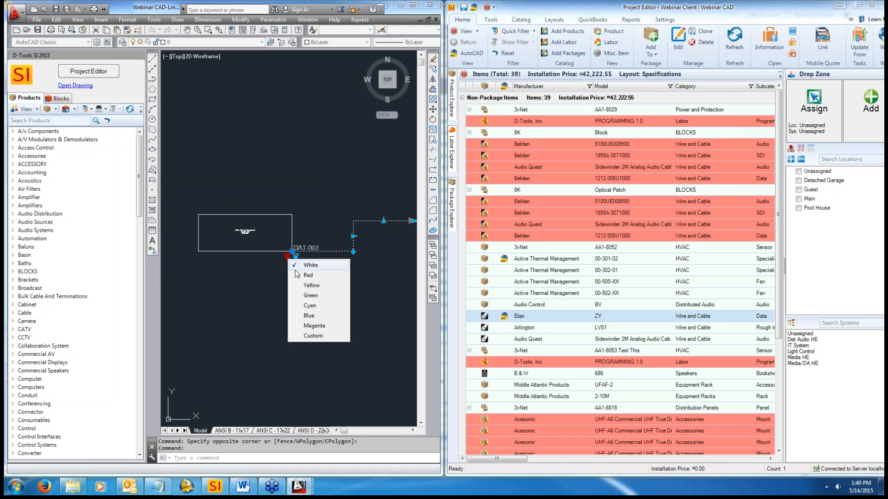
click(311, 295)
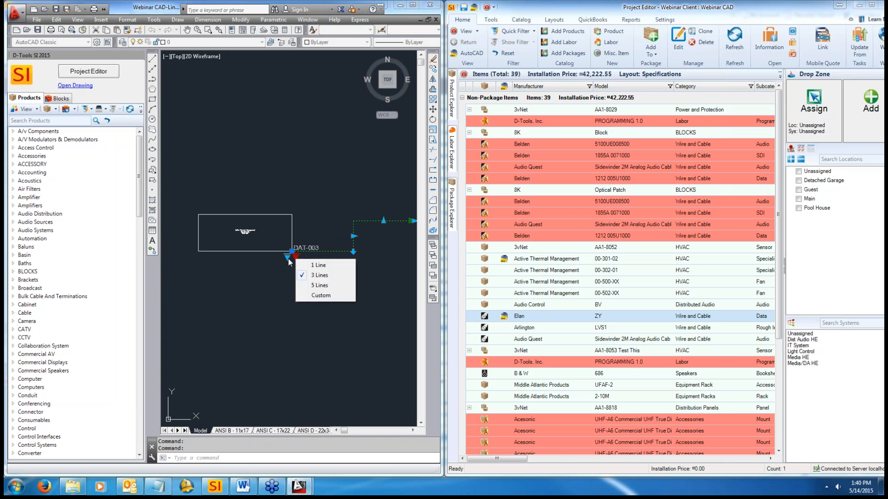
mouse_move(289, 255)
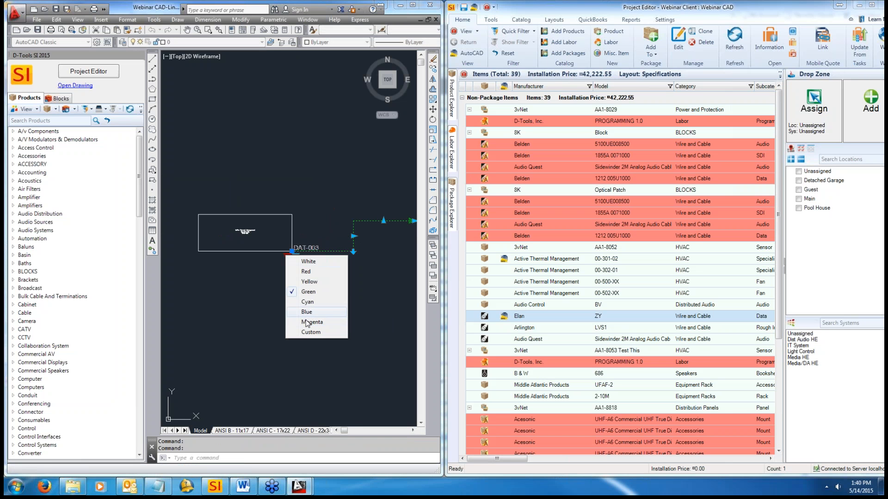
click(308, 322)
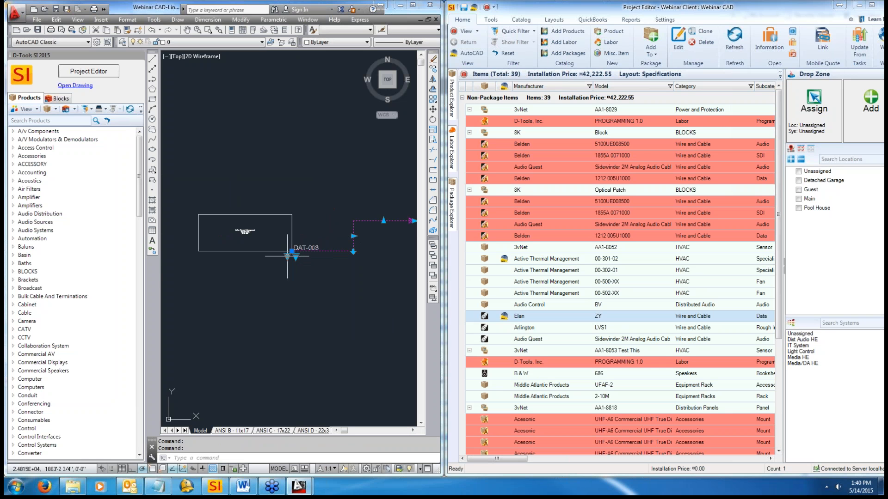
- Try the Custom option on the DAT-003 wire and try to stretch its arrow end straight upward
mouse_move(294, 254)
click(309, 335)
drag(345, 431, 385, 430)
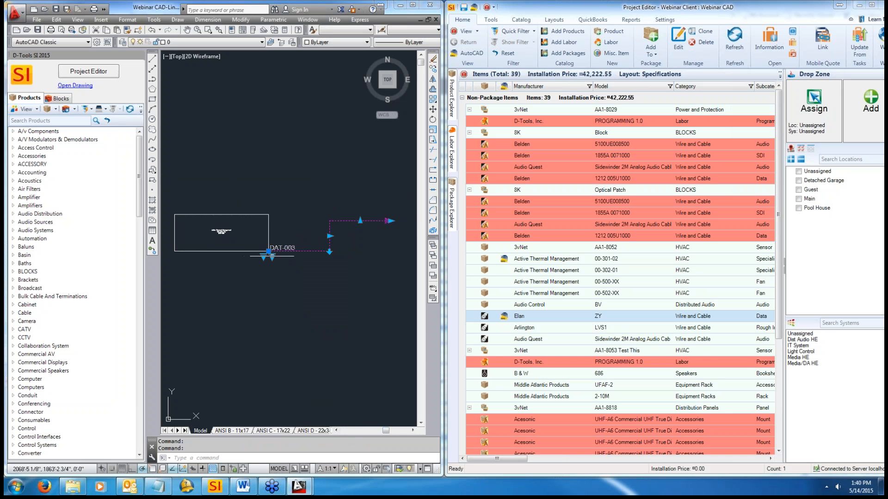
mouse_move(271, 256)
click(296, 293)
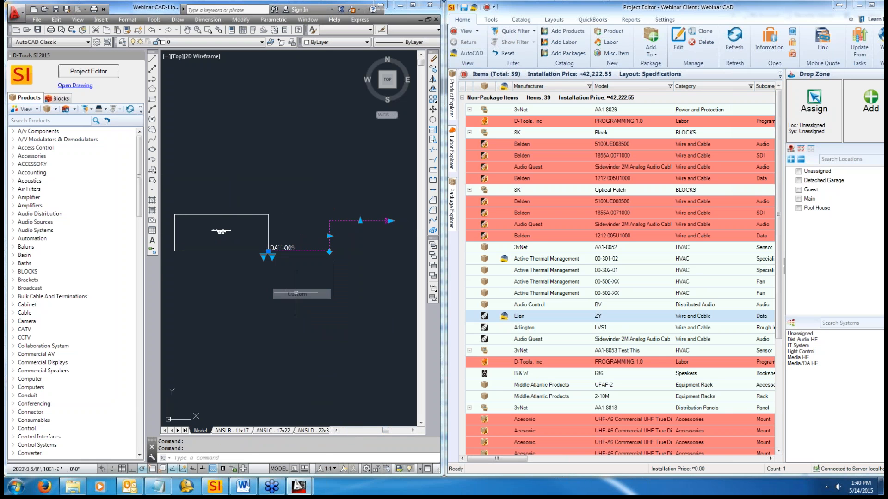
click(389, 221)
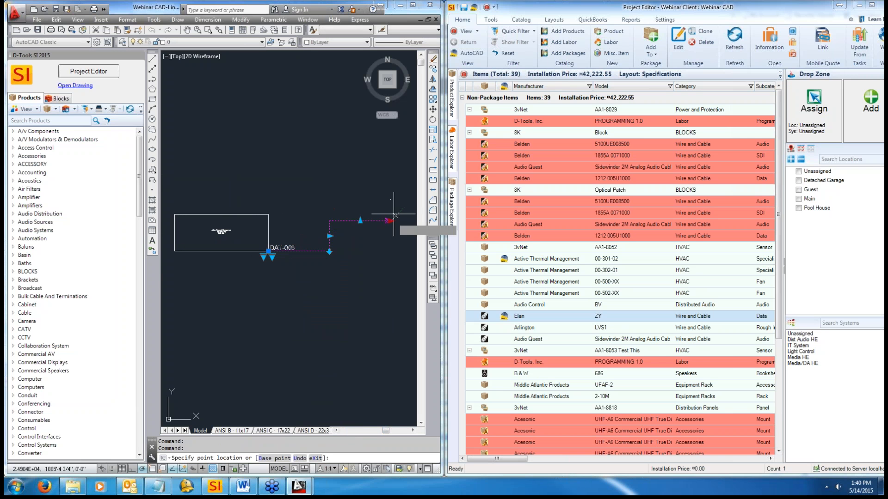
click(390, 169)
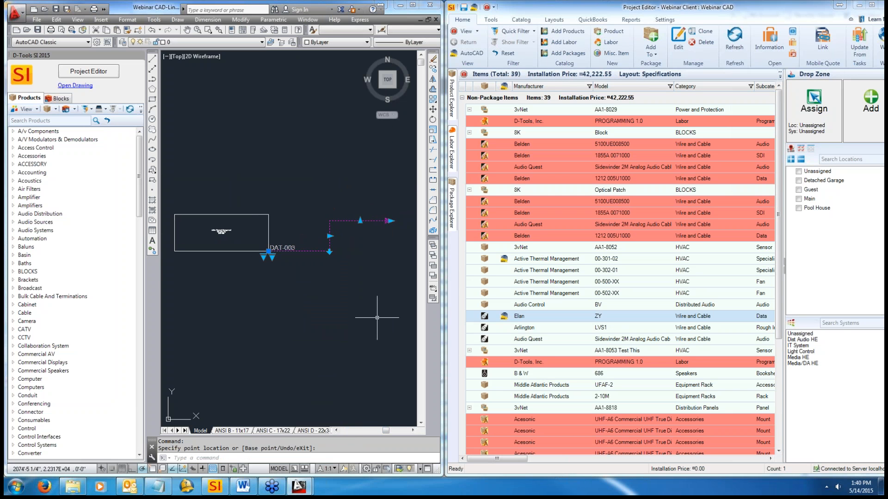
key(Escape)
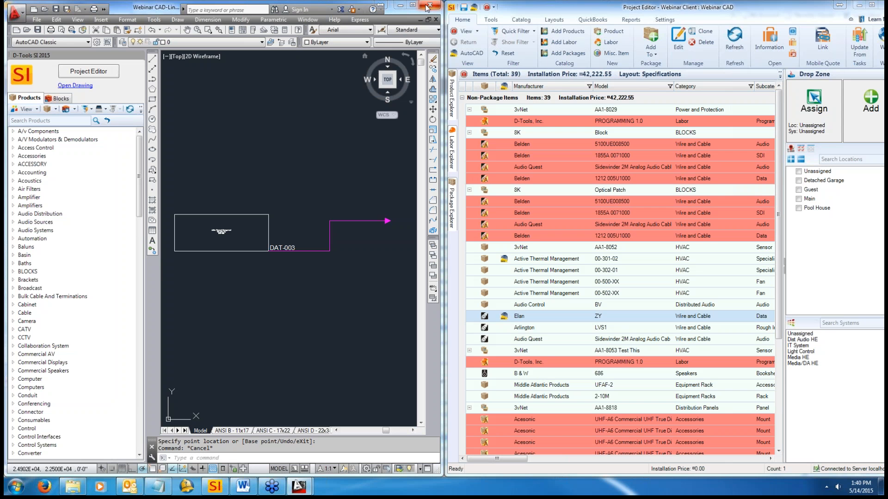
- Close the Webinar CAD-Line2.dwg drawing without saving it and minimize AutoCAD to return to the D-Tools SI Project Explorer
click(435, 20)
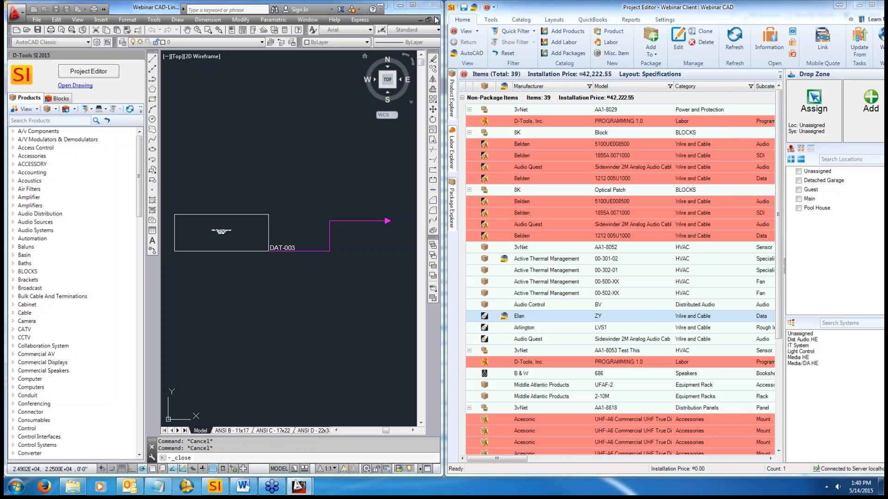
click(238, 263)
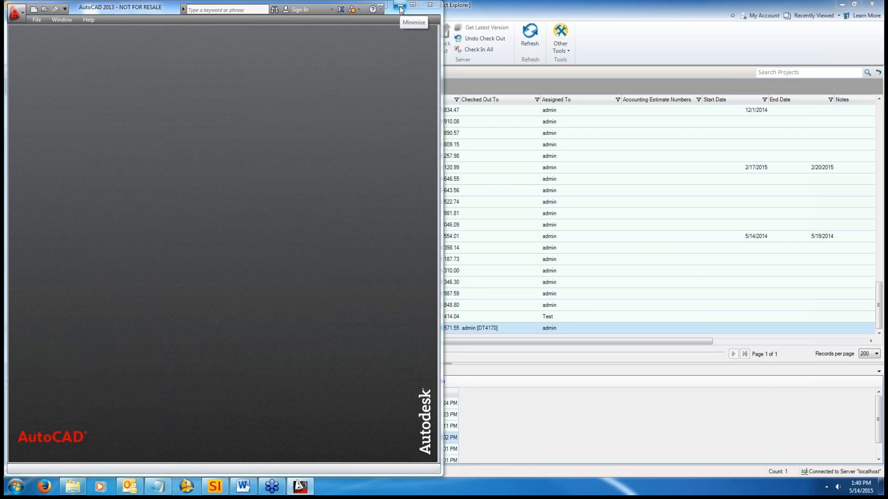
click(400, 6)
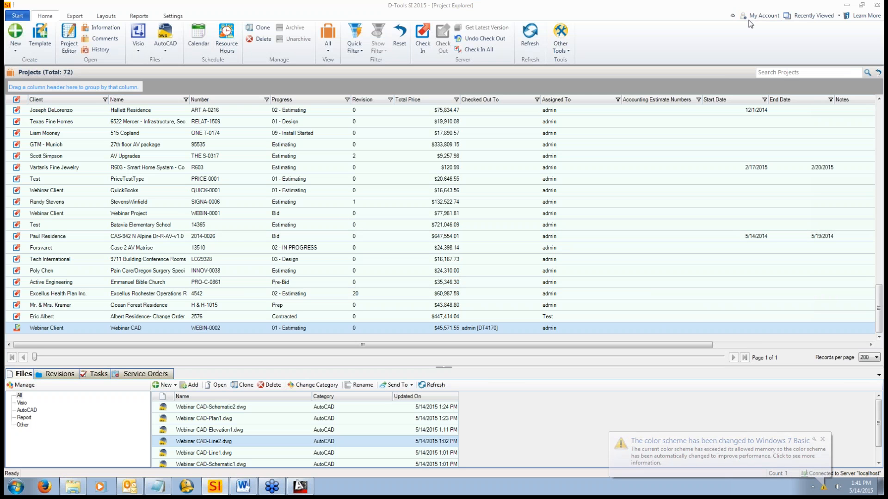
- Look through the Help resources, such as the Documentation Wiki, Forum and Create Support Ticket, and close them
click(427, 6)
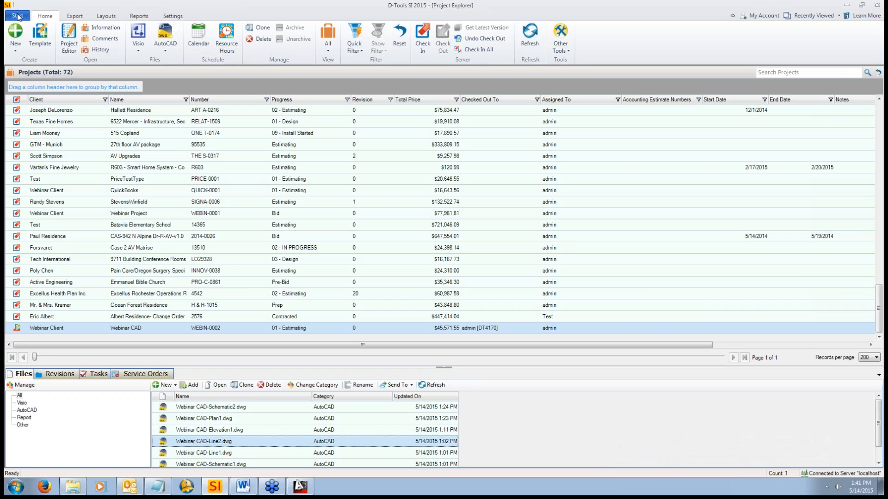
click(17, 16)
mouse_move(32, 187)
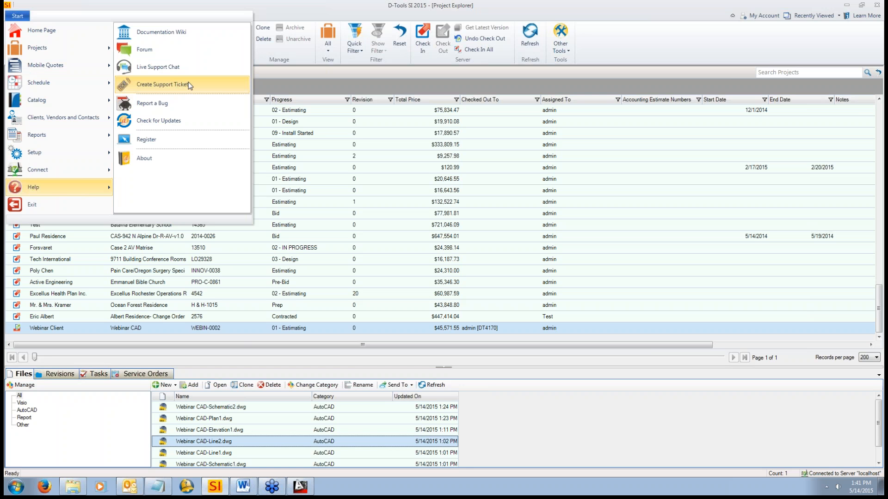
click(871, 20)
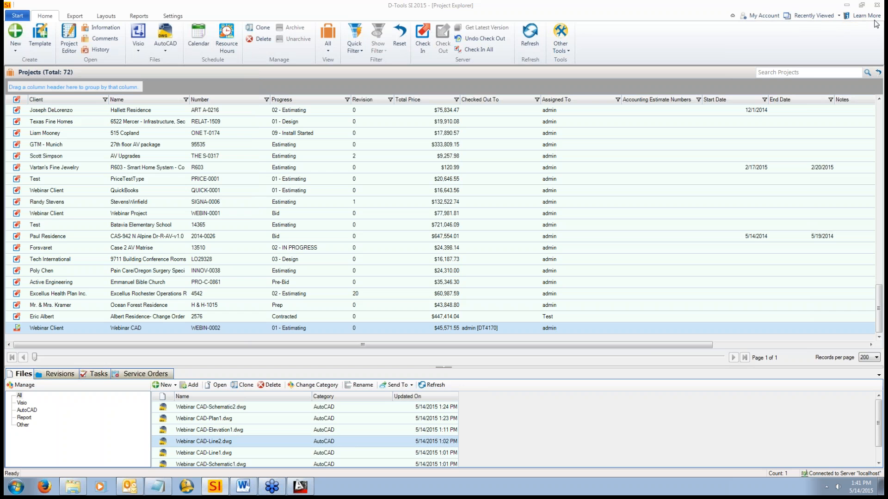